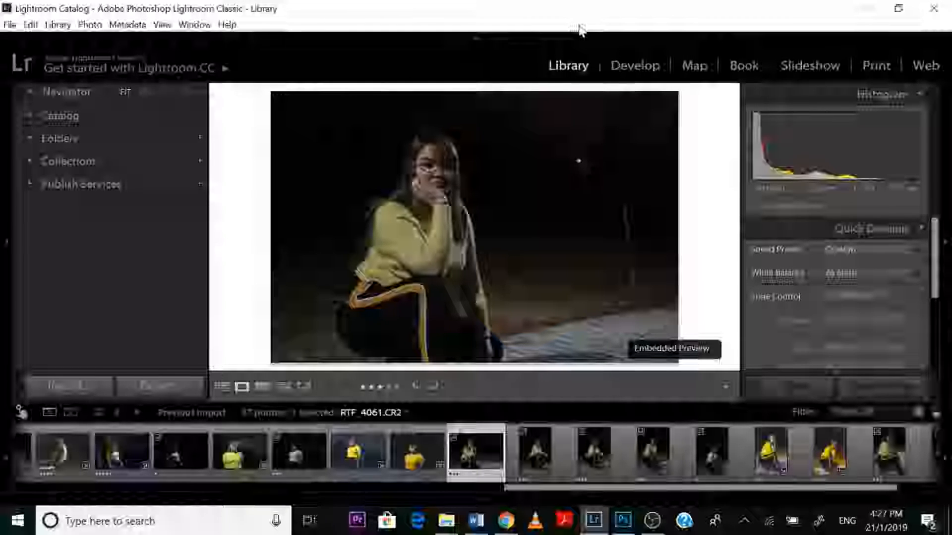
key(ctrl+n)
click(614, 341)
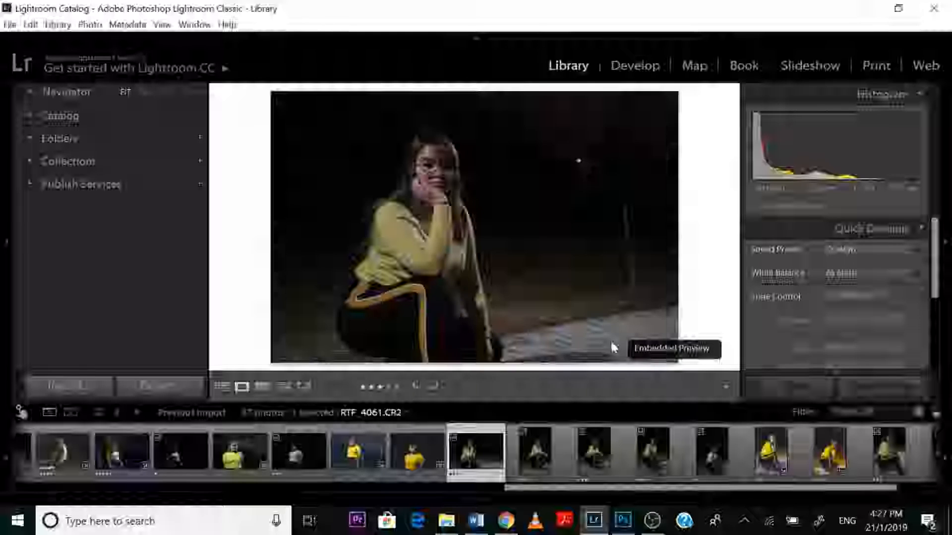
click(527, 223)
click(527, 221)
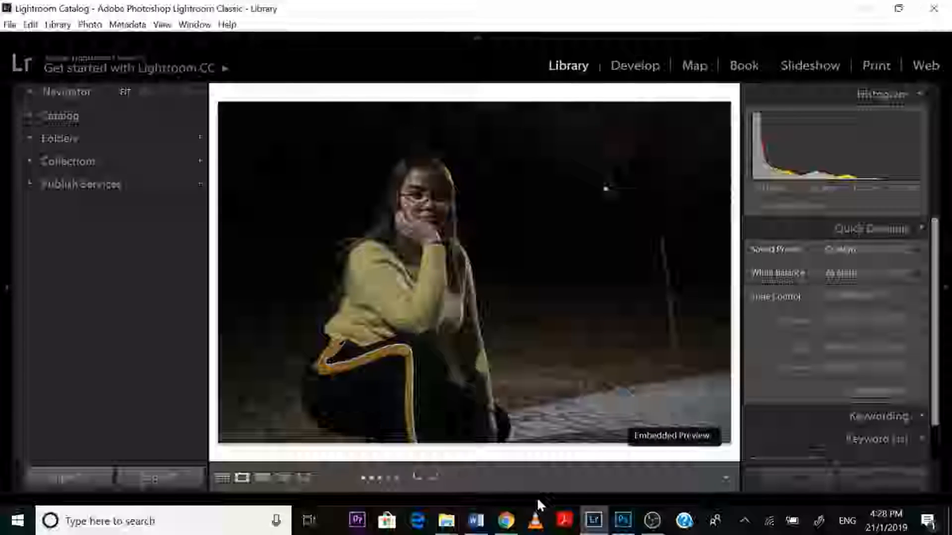
mouse_move(535, 497)
drag(77, 485, 592, 494)
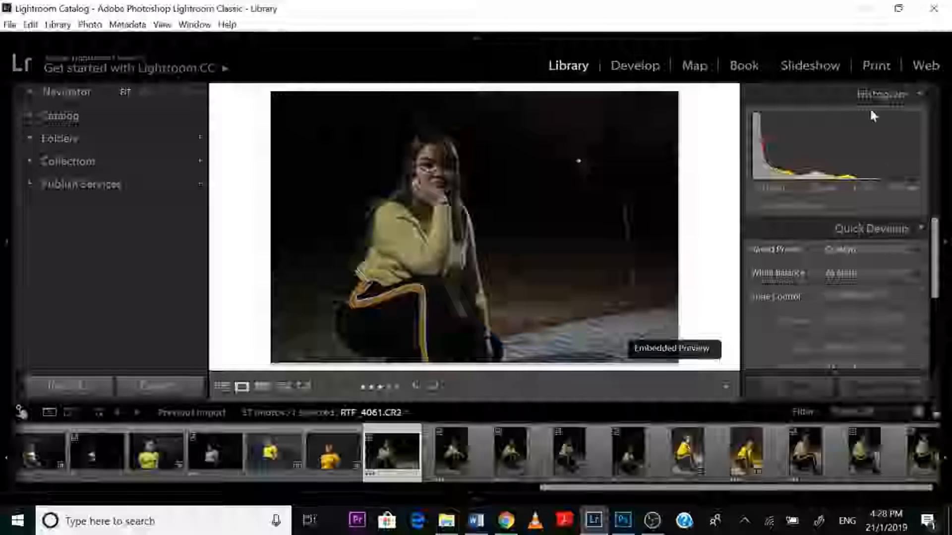
drag(938, 238, 937, 270)
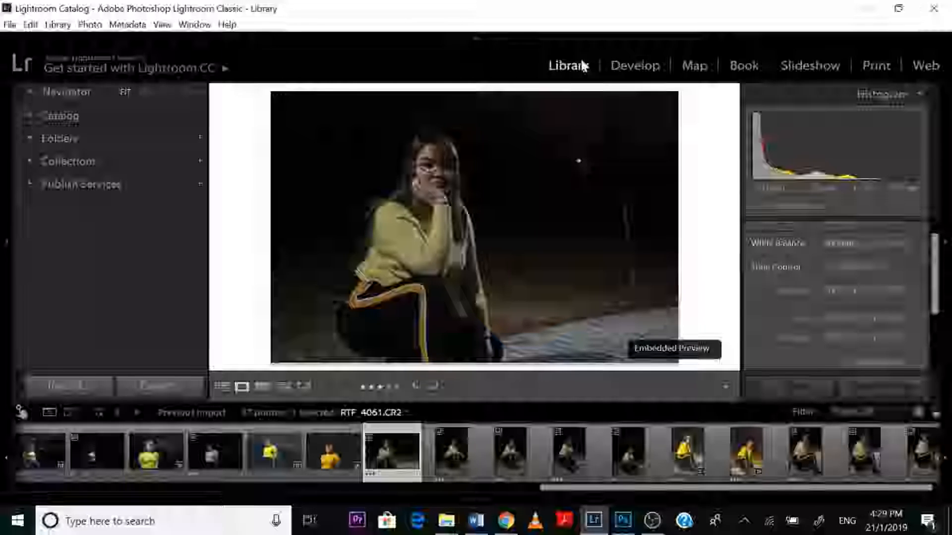
Look at the photo's Basic adjustments in the Develop module and return to the Library module
click(645, 67)
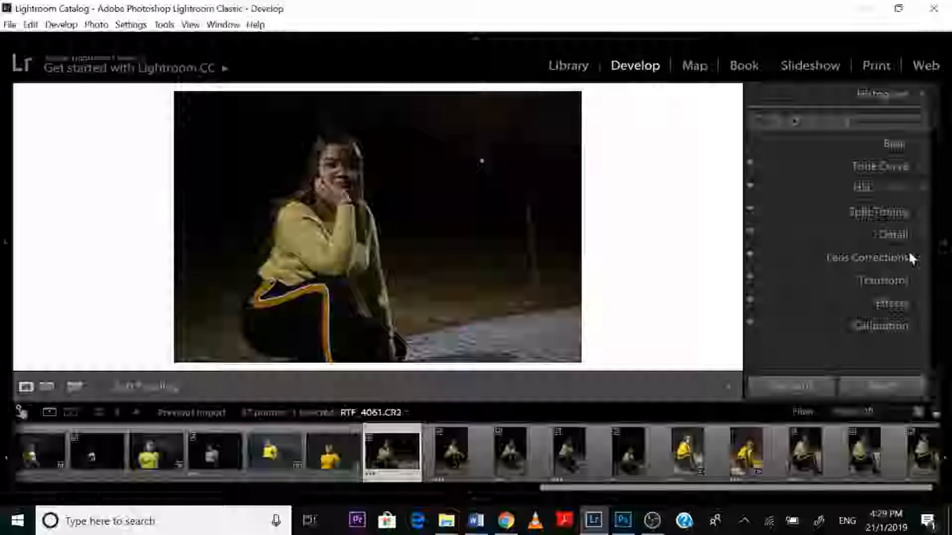
click(922, 144)
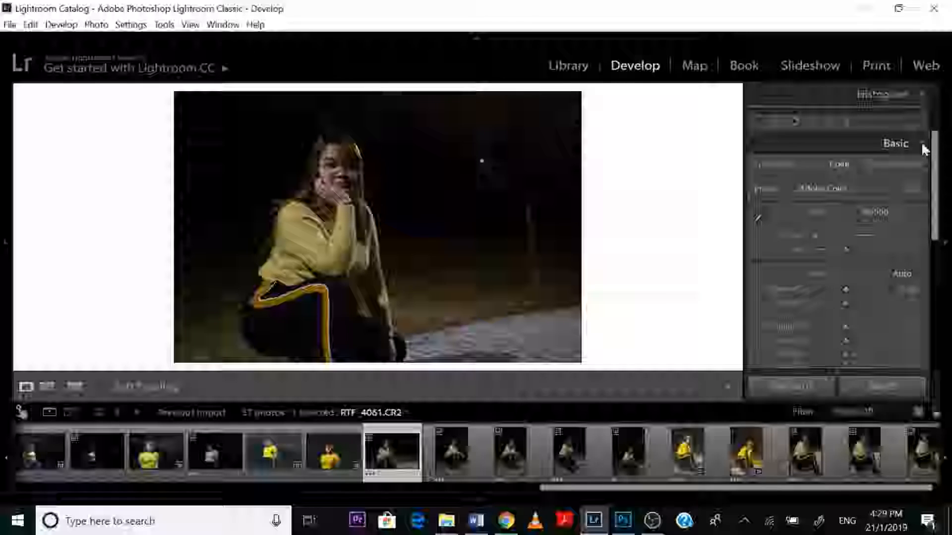
click(921, 142)
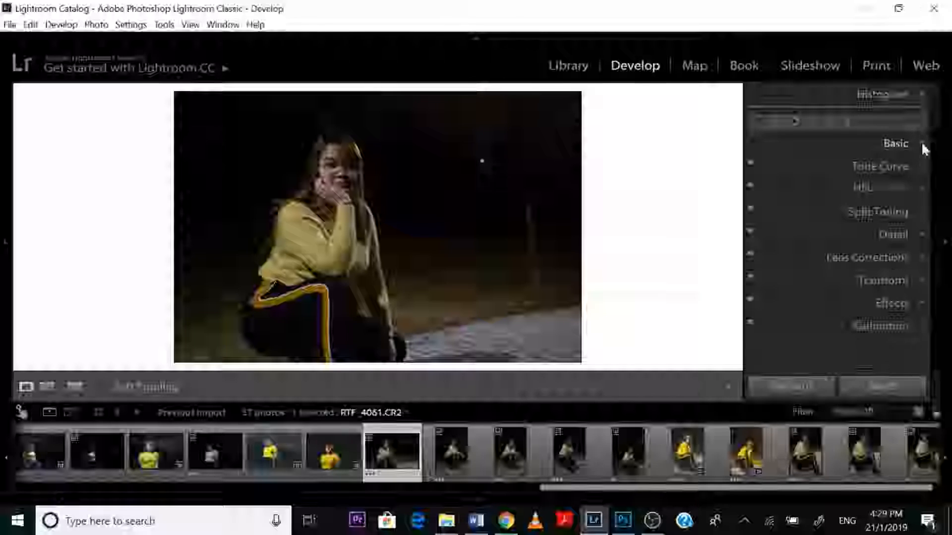
click(561, 67)
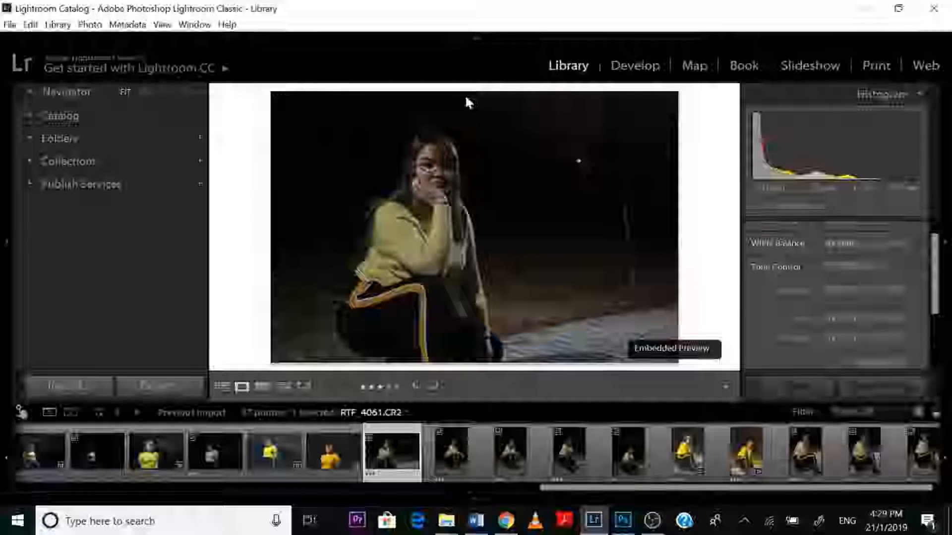
Switch to the desktop, open the "Lightoom Pics" folder and select all of its image files
click(9, 25)
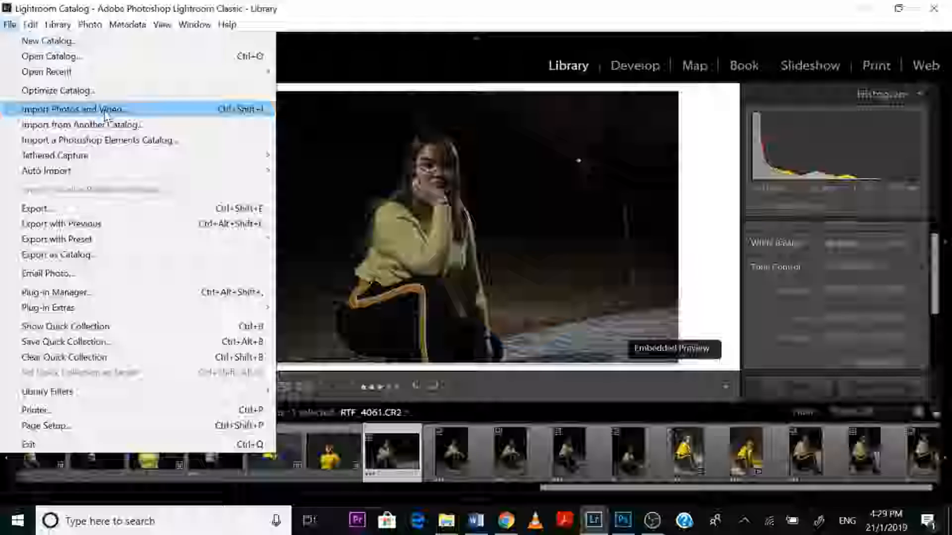
click(849, 8)
click(848, 8)
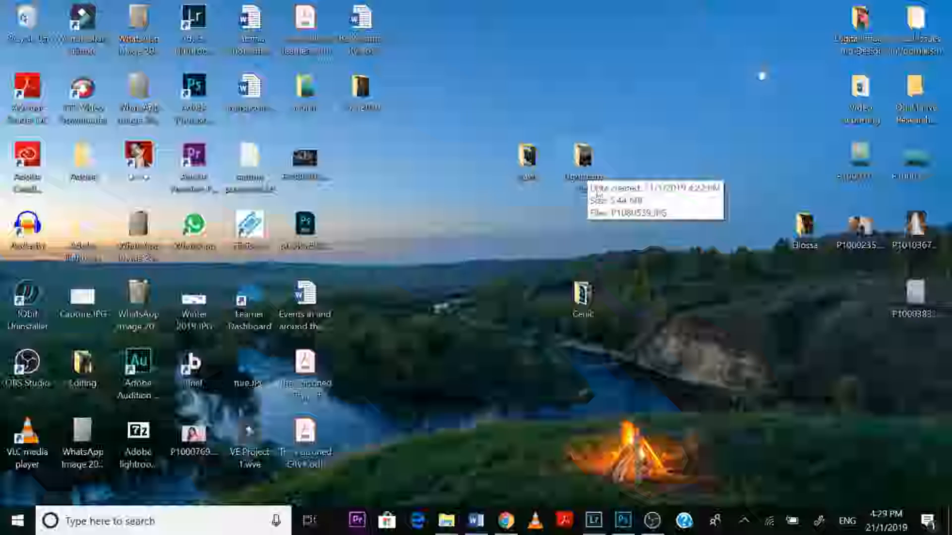
double_click(584, 157)
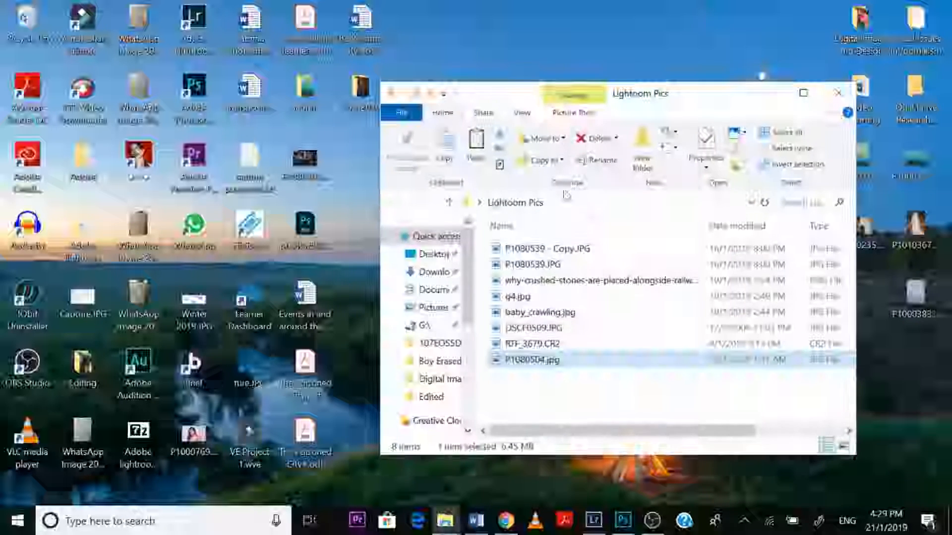
drag(600, 382, 598, 247)
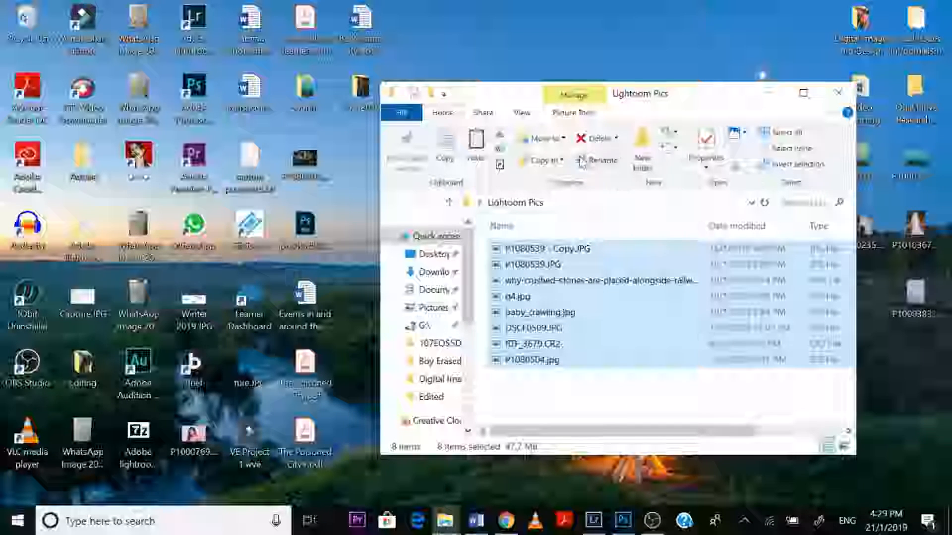
Bring the selected image files from the "Lightoom Pics" folder into the Lightroom Library for import
drag(601, 87, 685, 89)
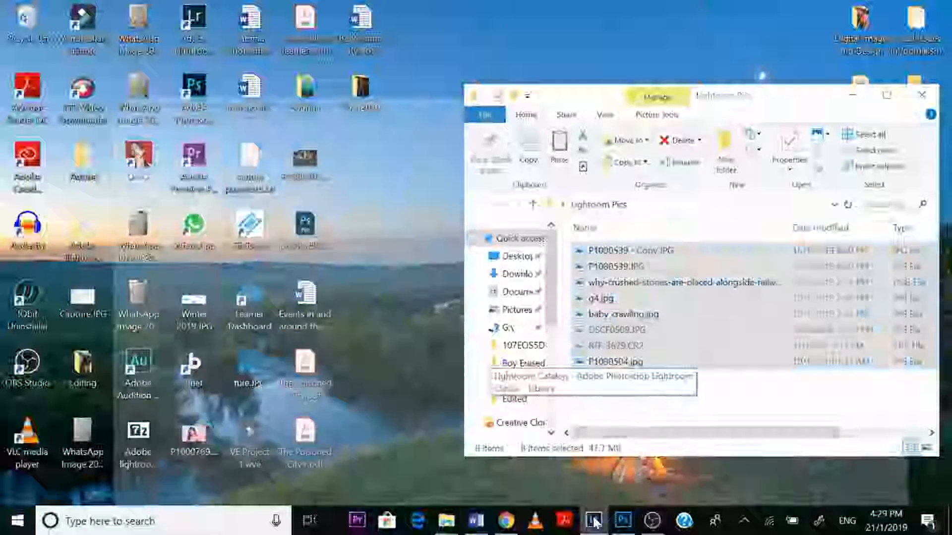
click(605, 449)
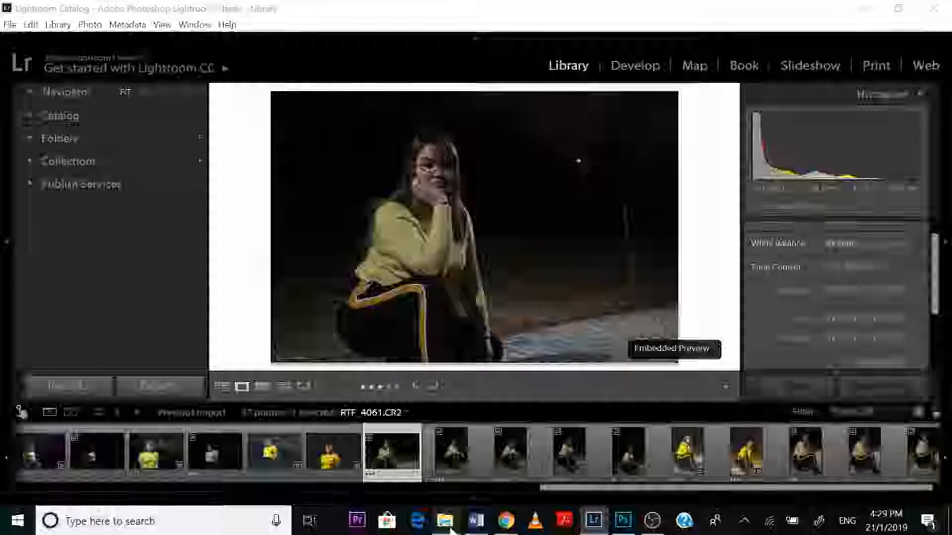
mouse_move(445, 520)
click(389, 461)
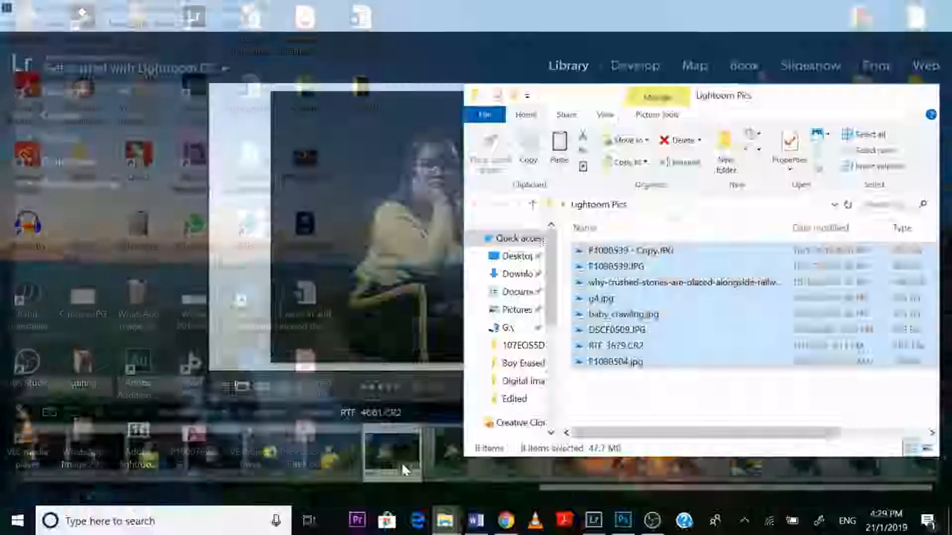
drag(724, 303, 340, 255)
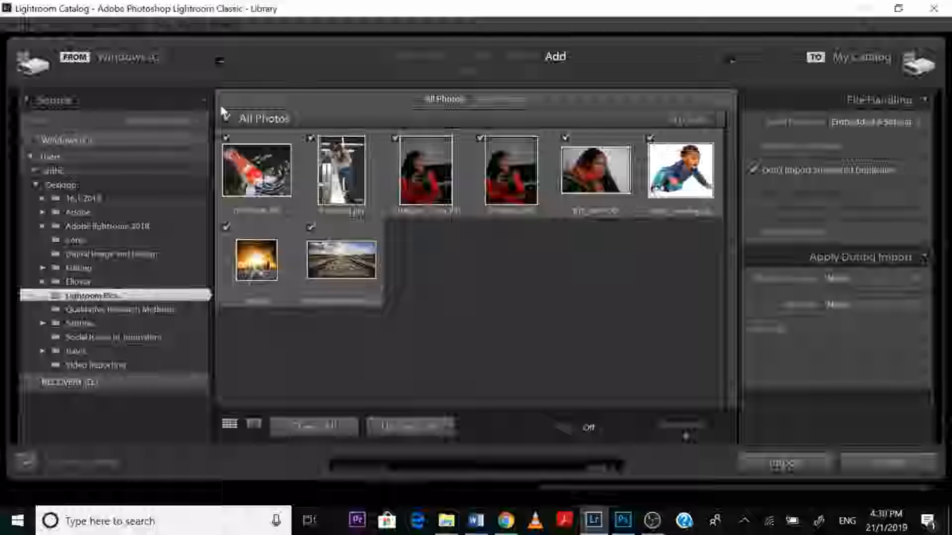
Try limiting the import to the first four photos, and mark all photos for import again
click(226, 118)
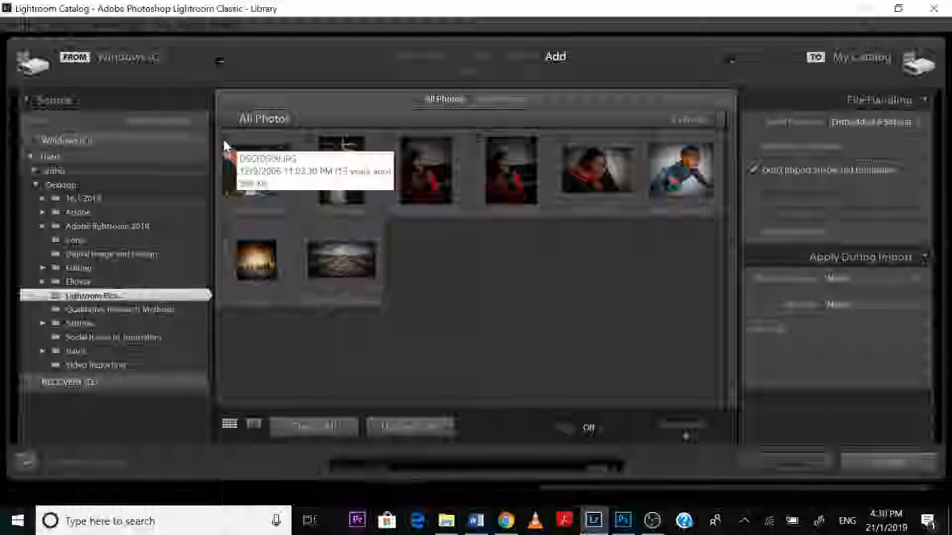
click(226, 138)
click(309, 138)
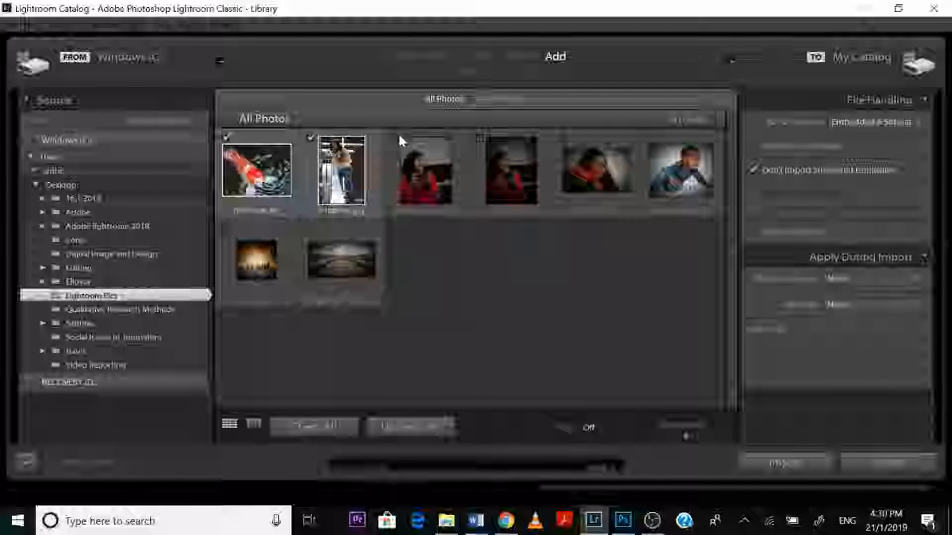
click(396, 138)
click(479, 139)
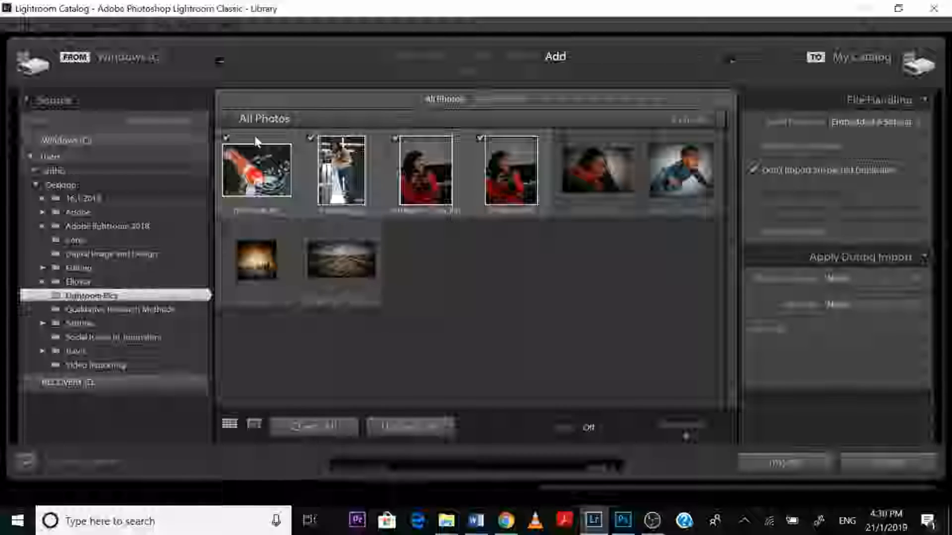
click(227, 117)
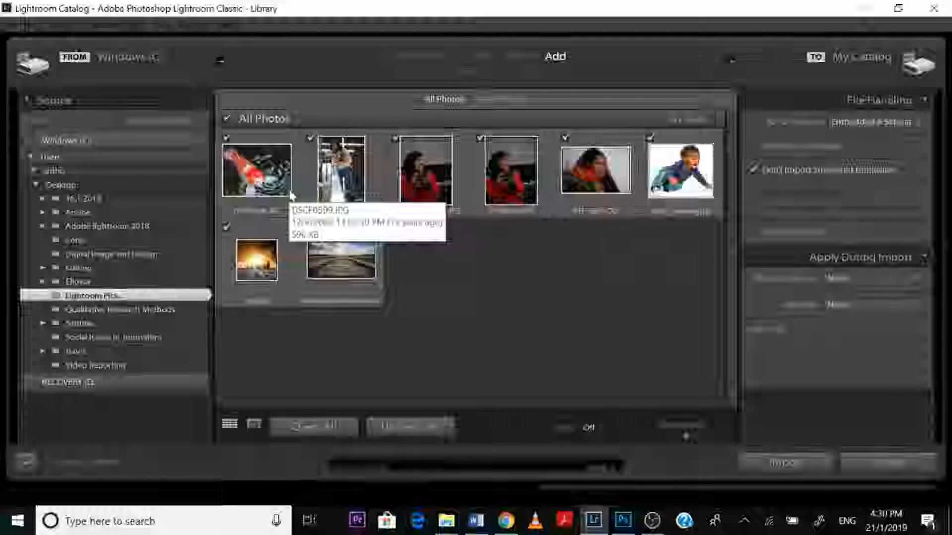
Preview the koi fish photo DSCF0509.JPG enlarged before importing and return to the thumbnail grid
double_click(245, 164)
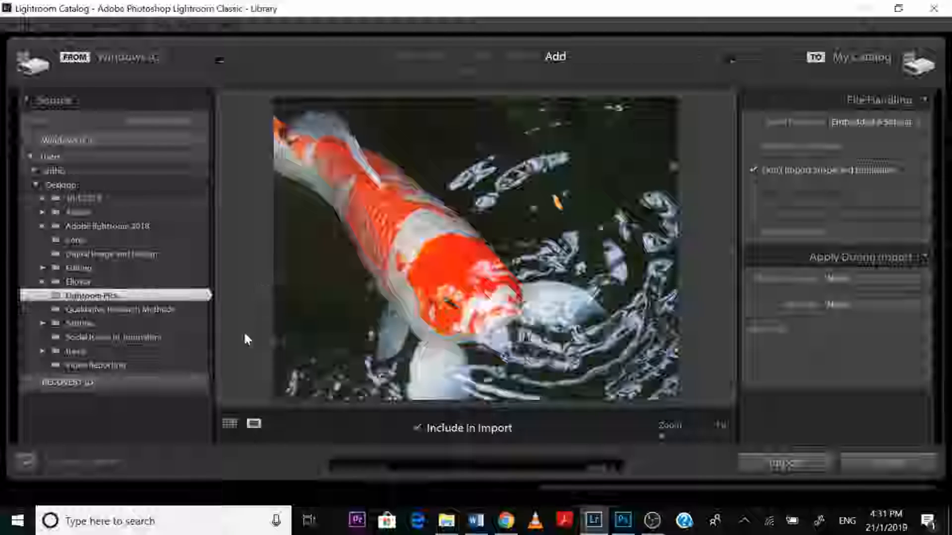
click(230, 424)
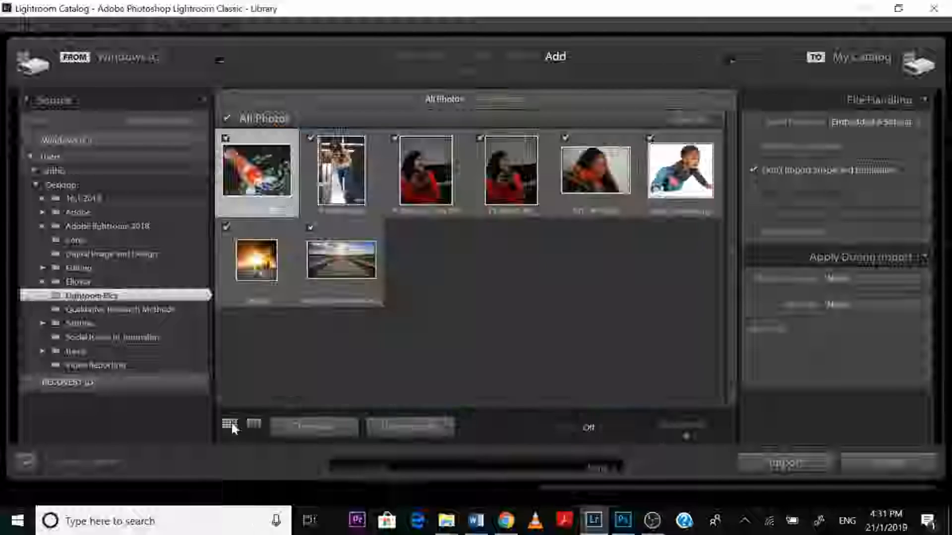
double_click(272, 189)
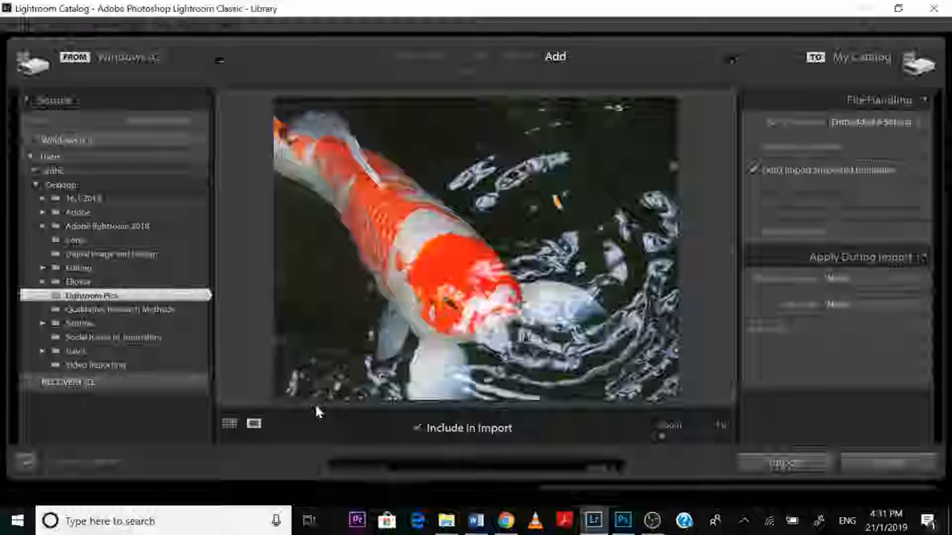
click(229, 424)
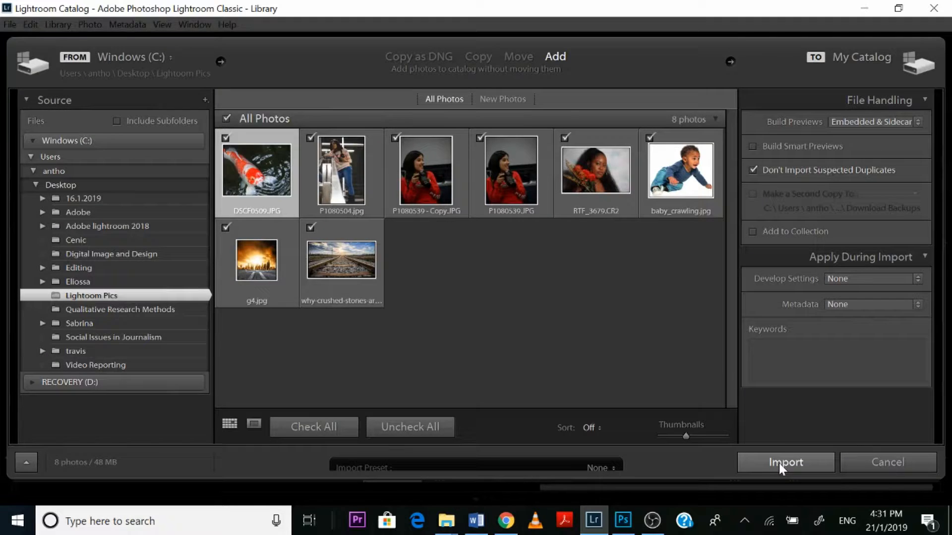
Import all the marked photos into the catalog and open DSCF0509.JPG in Loupe view
click(778, 463)
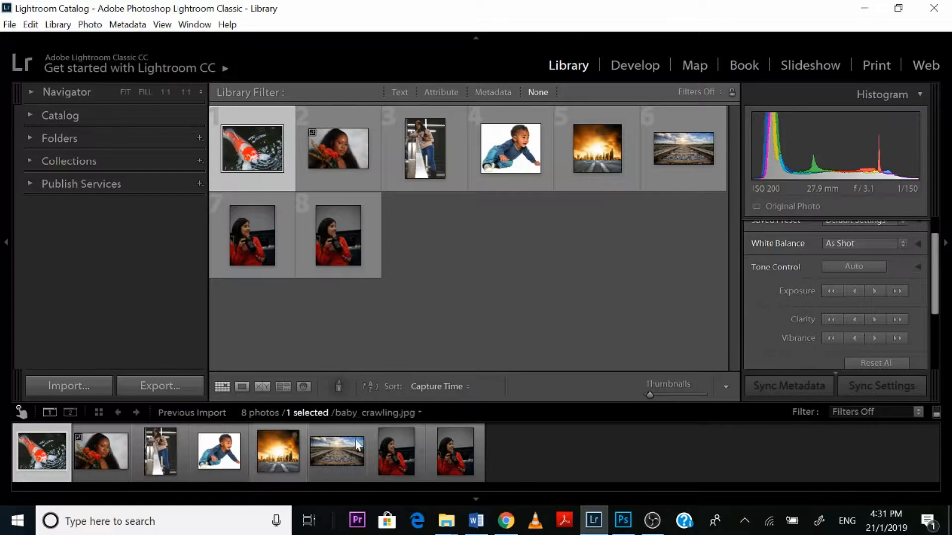
mouse_move(456, 463)
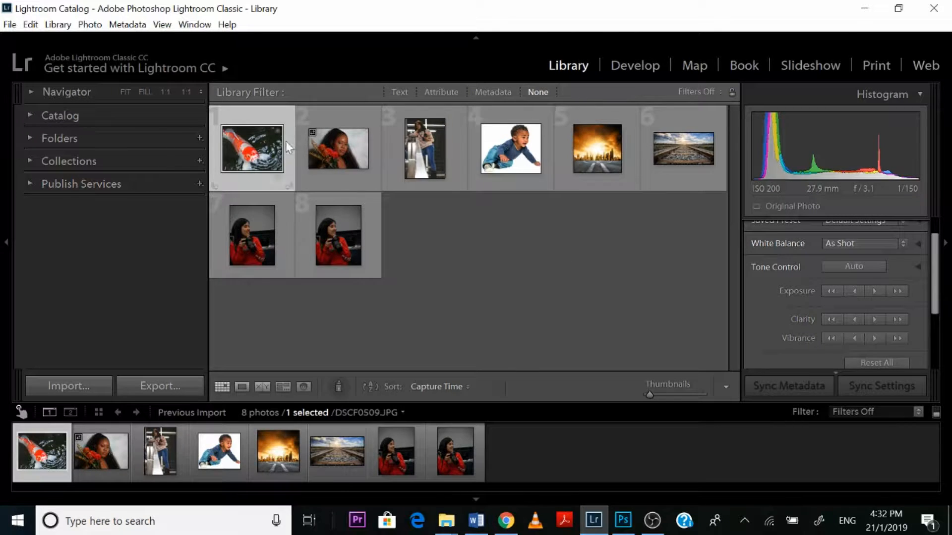
double_click(279, 171)
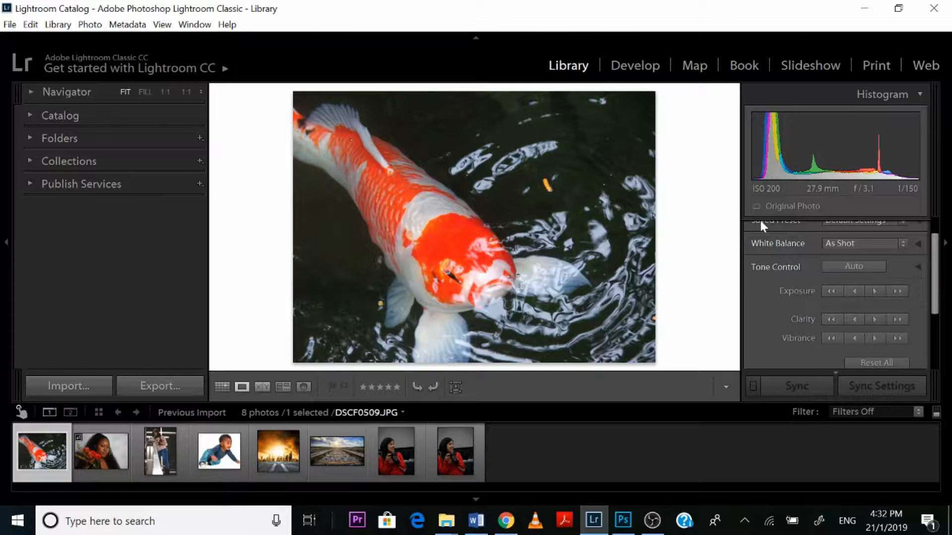
Examine the koi photo's histogram and Quick Develop controls, and check the image at 1:1 magnification
drag(934, 267, 942, 174)
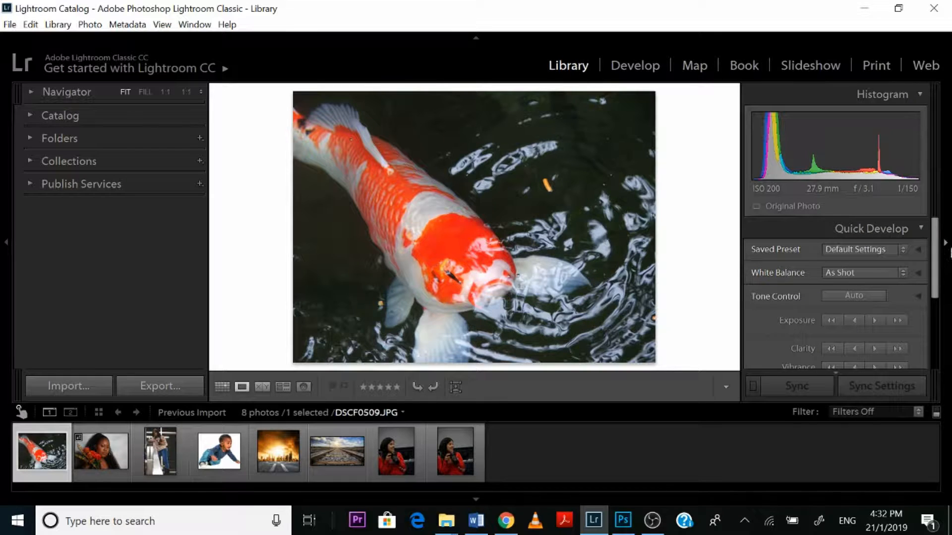
scroll(935, 268, down, 1)
scroll(936, 274, down, 3)
scroll(932, 280, up, 2)
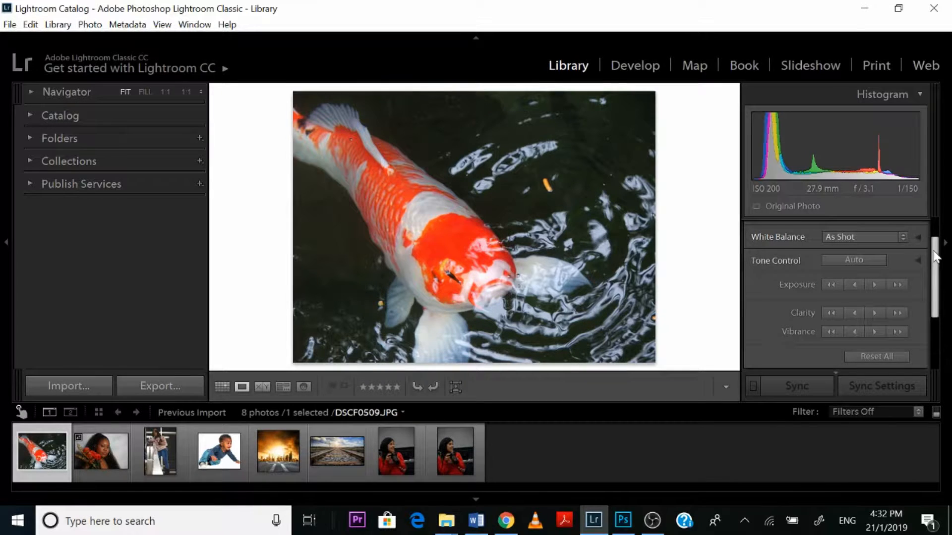
scroll(925, 233, up, 1)
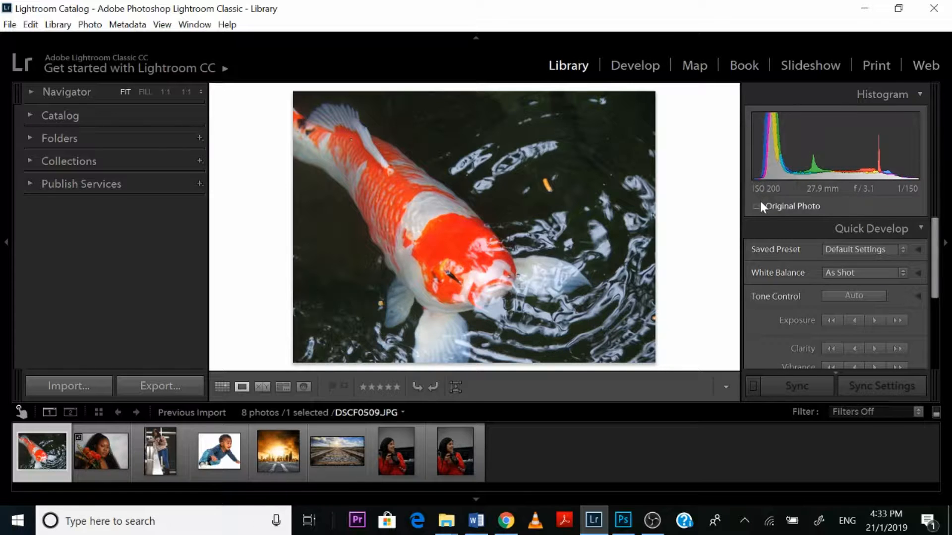
key(z)
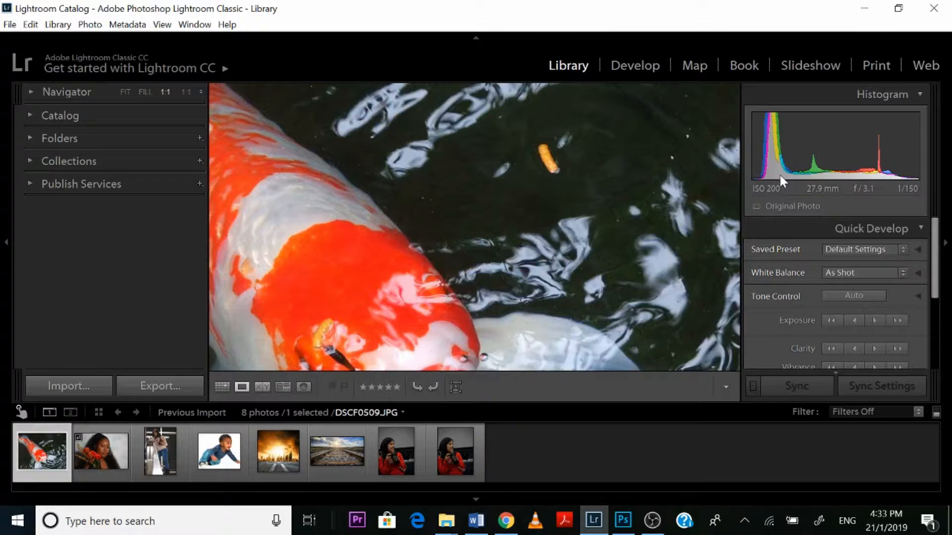
key(z)
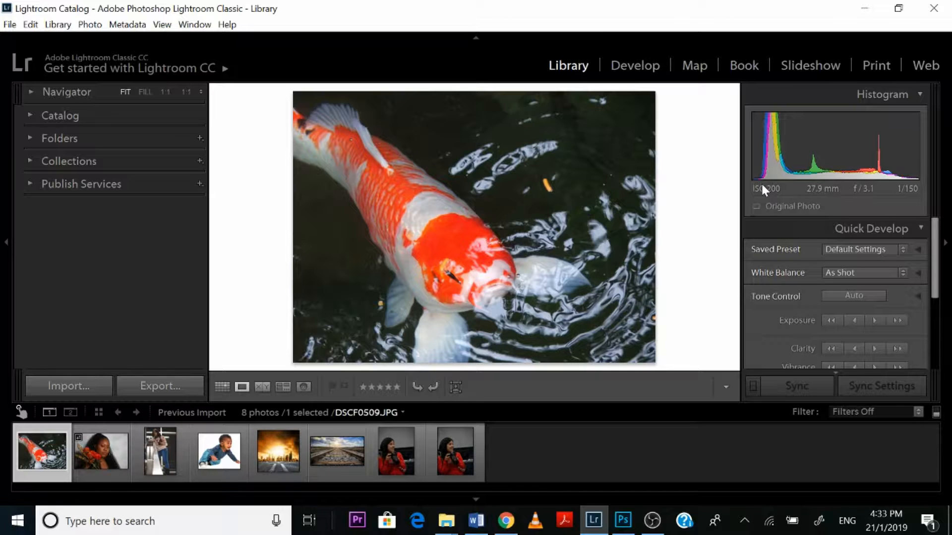
Collapse the Histogram and set the koi photo's white balance to Auto in Quick Develop
click(918, 95)
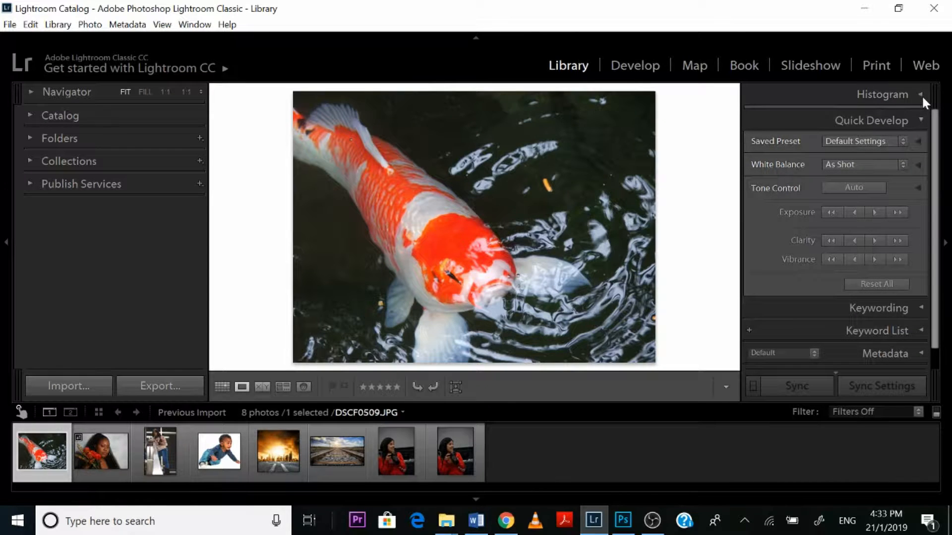
click(922, 98)
click(922, 97)
scroll(934, 223, down, 1)
scroll(935, 253, up, 1)
click(856, 163)
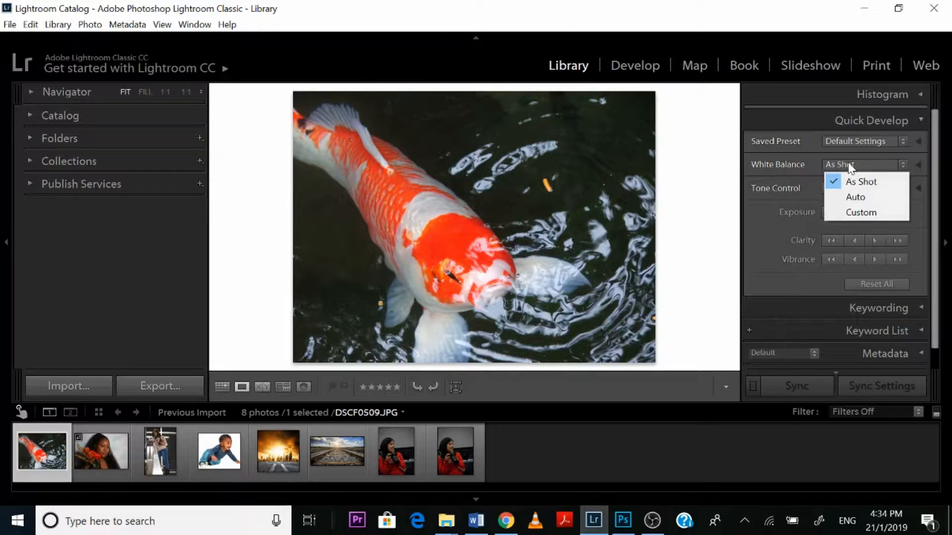
click(867, 198)
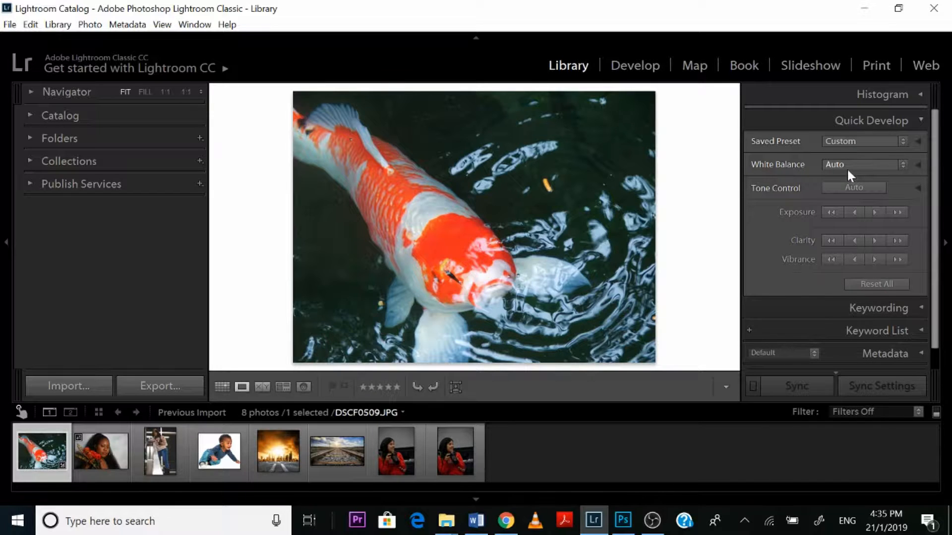
Compare the koi photo's white balance between As Shot and Auto, leaving it set to Auto
click(846, 167)
click(849, 183)
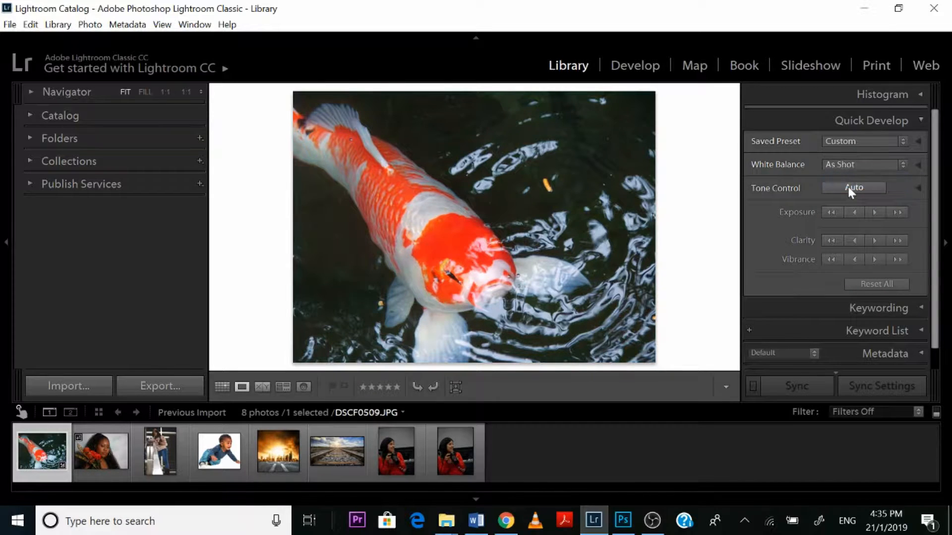
click(848, 165)
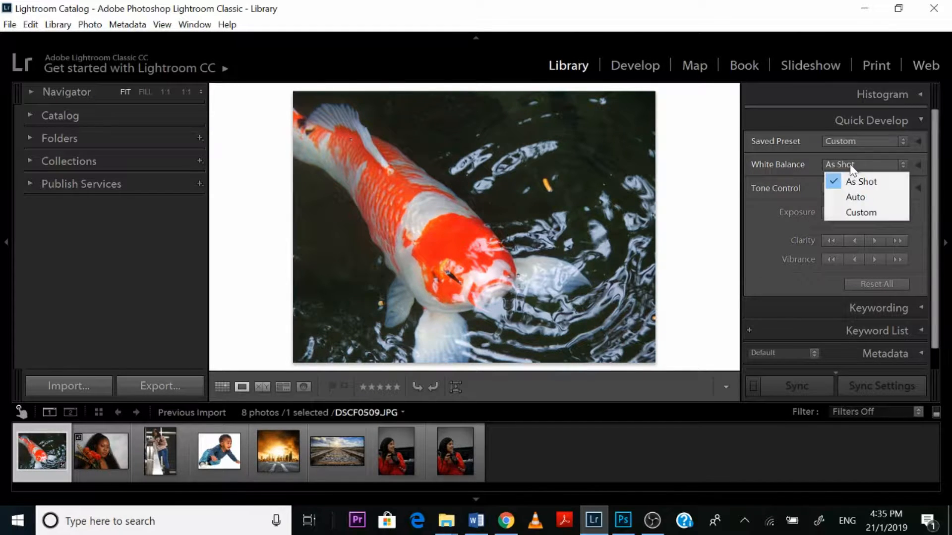
click(848, 198)
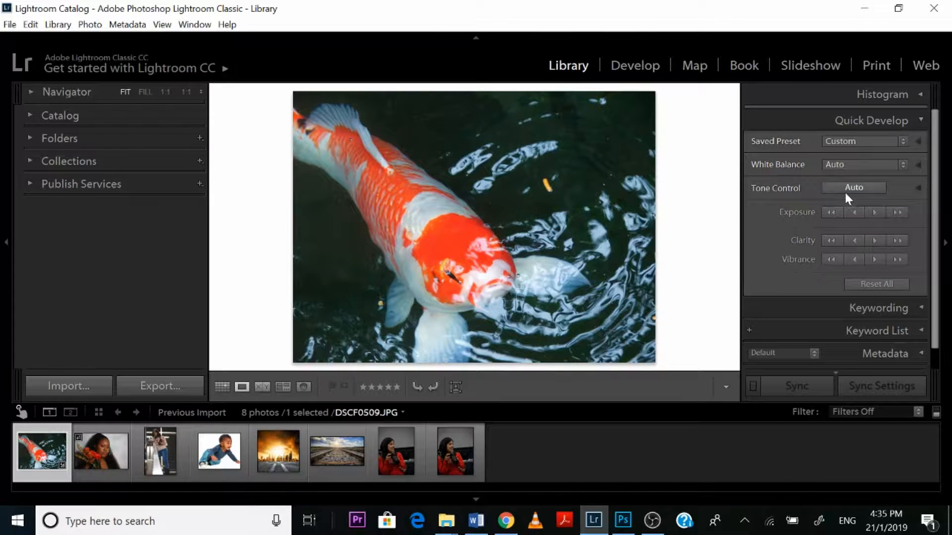
click(846, 165)
click(845, 182)
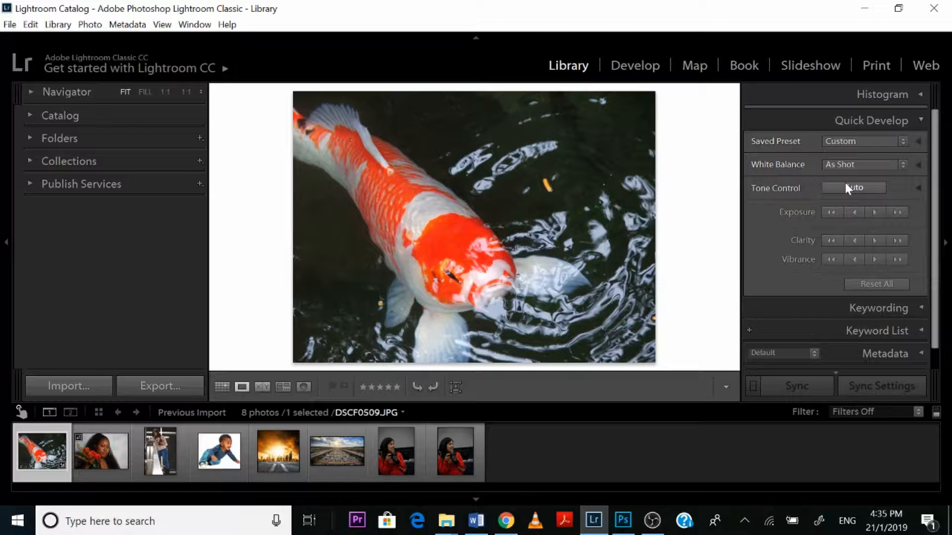
click(846, 166)
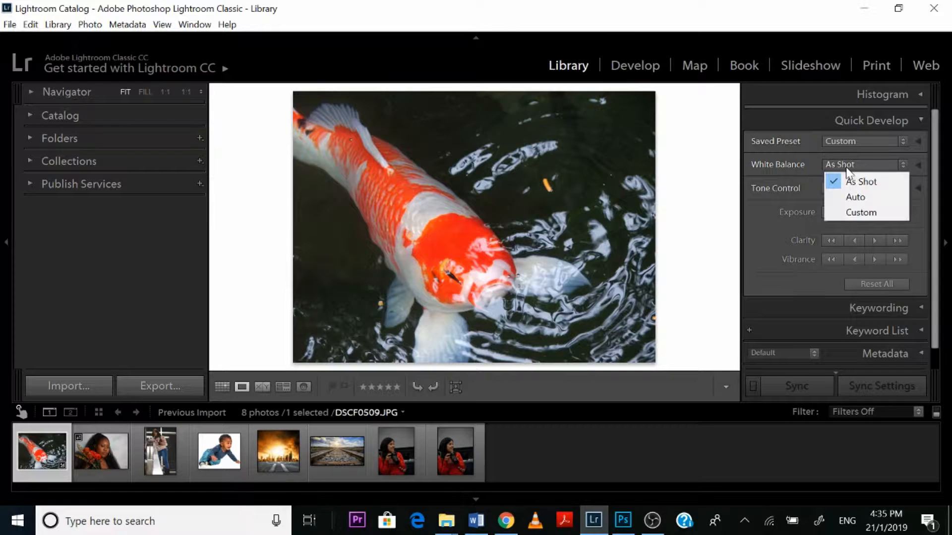
click(848, 197)
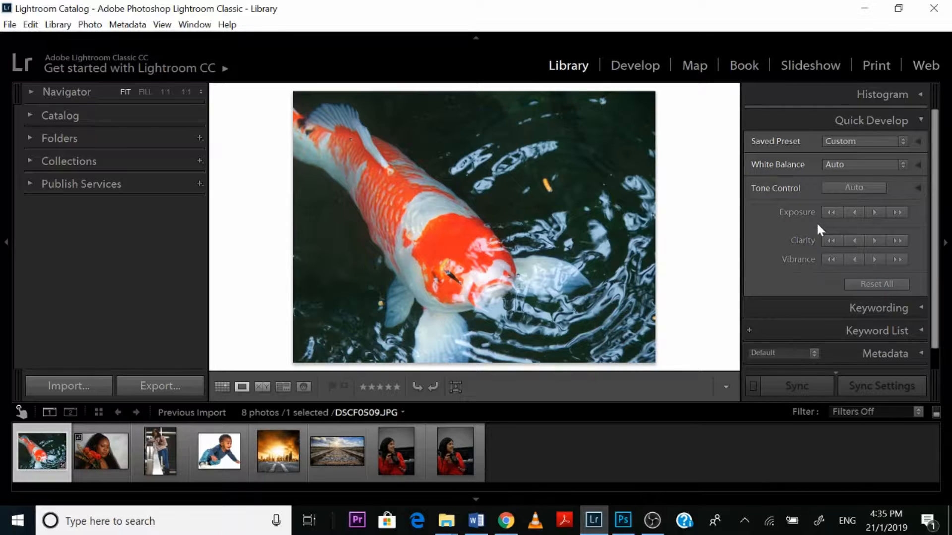
Lower the koi photo's exposure by 1/3 stop, trying a further large decrease and reversing it
click(854, 213)
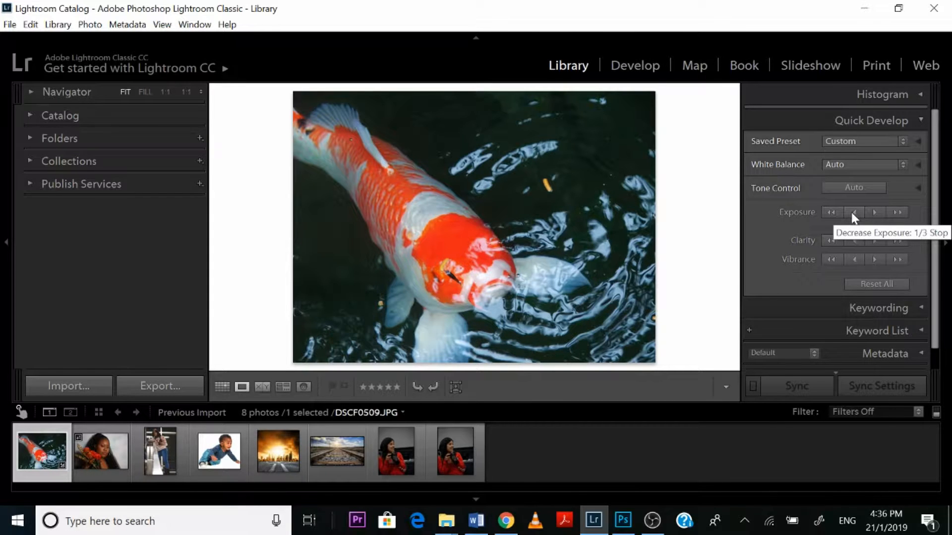
click(834, 212)
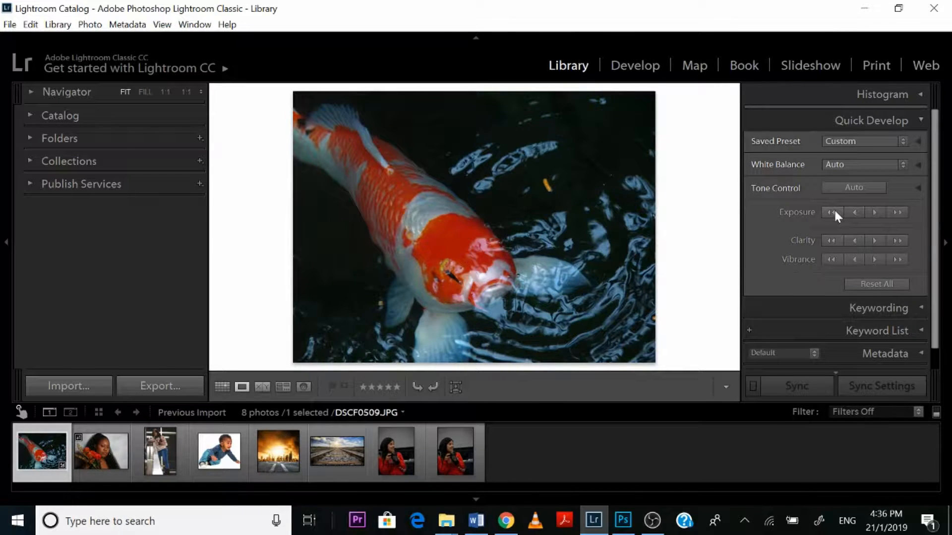
click(893, 212)
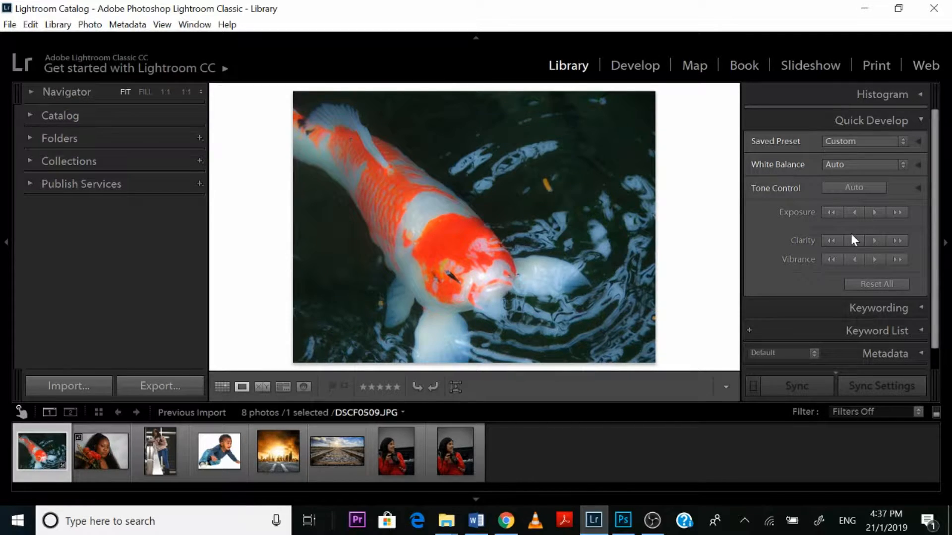
Raise the koi photo's clarity by a large step, boost its vibrance strongly and pull the vibrance partly back
click(897, 242)
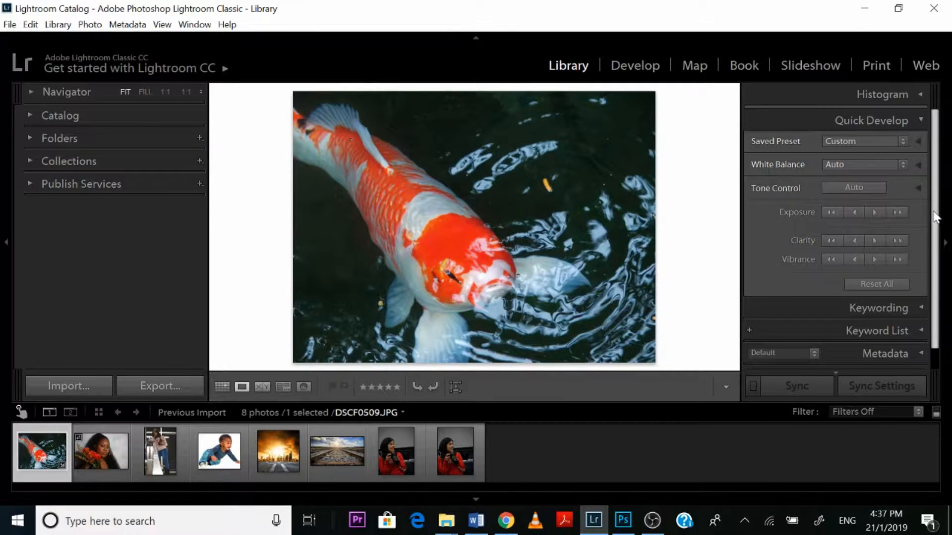
scroll(919, 255, down, 1)
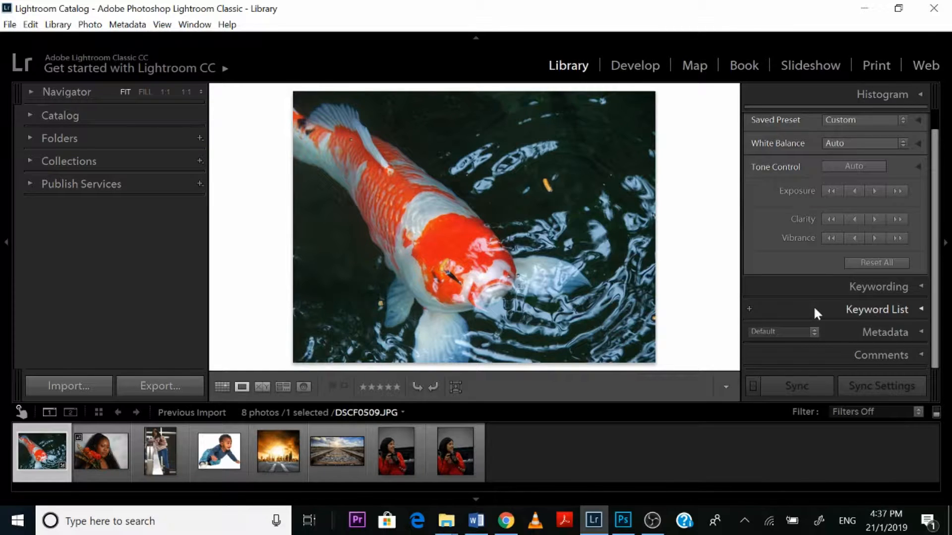
click(894, 239)
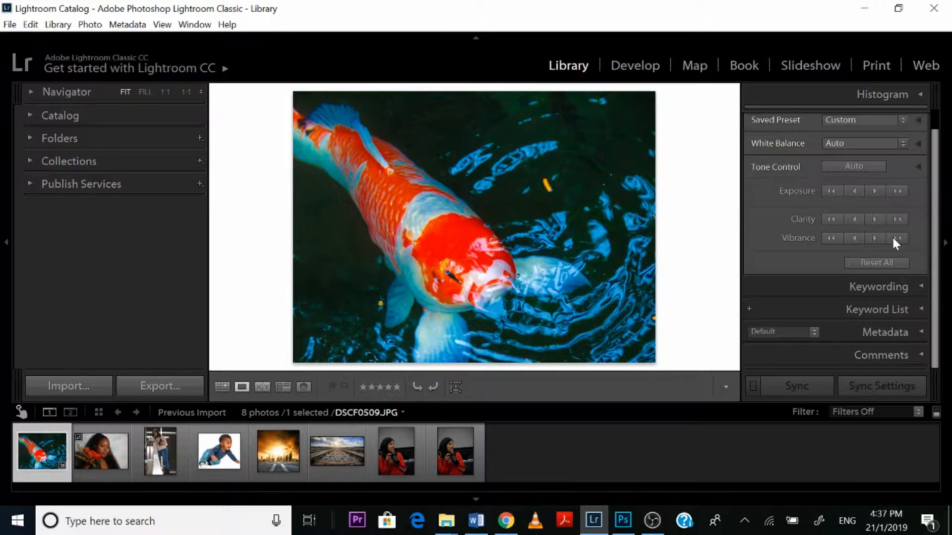
click(834, 235)
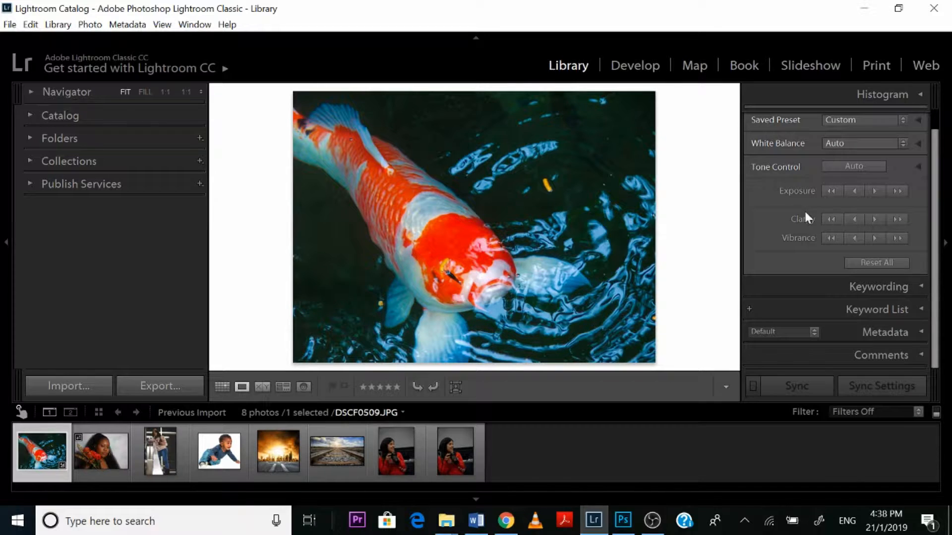
Bring the koi photo into the Develop module and review its Basic adjustments
click(644, 65)
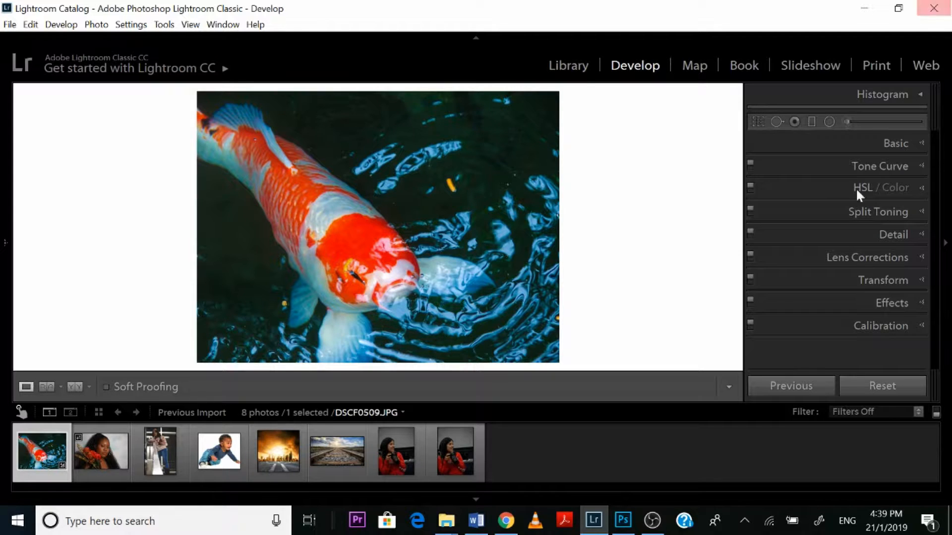
click(895, 142)
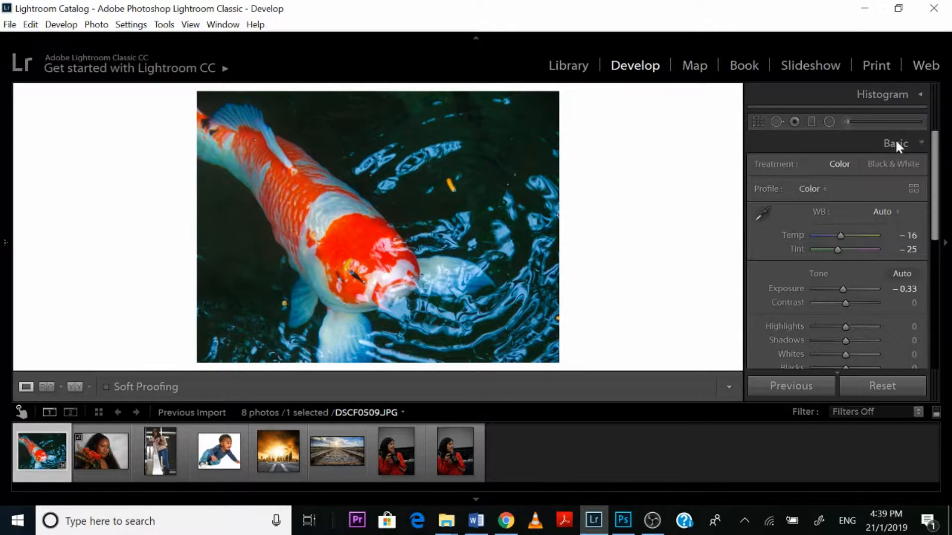
click(895, 143)
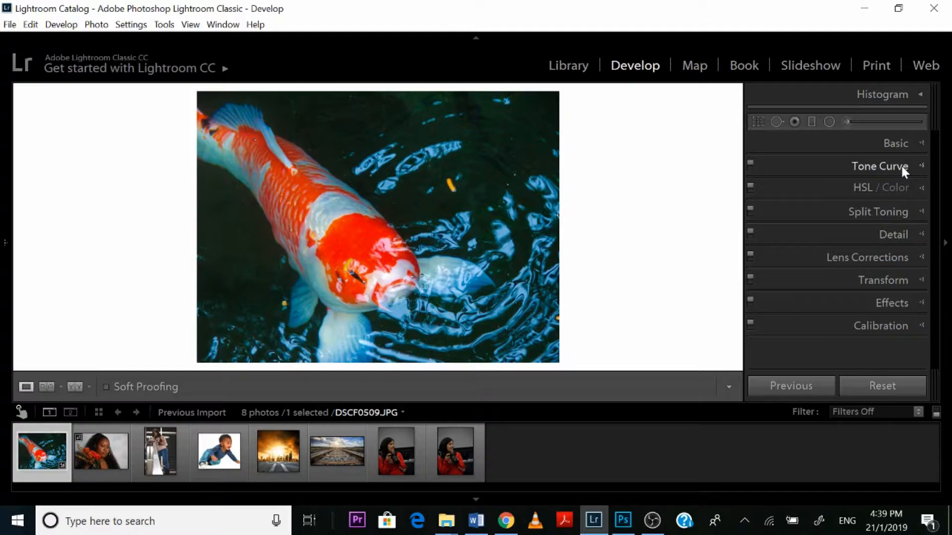
Reduce the red saturation of the koi photo to -16 in the HSL adjustments
click(923, 187)
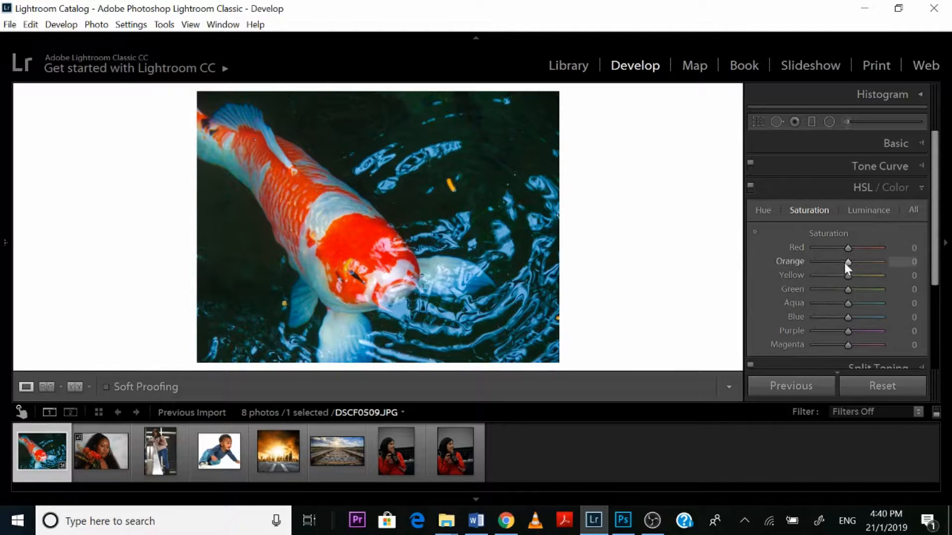
click(939, 203)
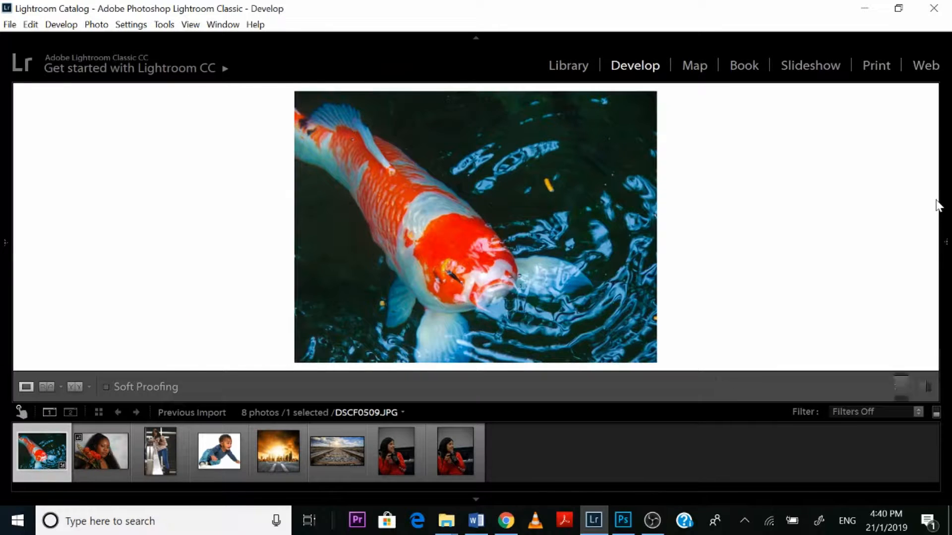
click(945, 242)
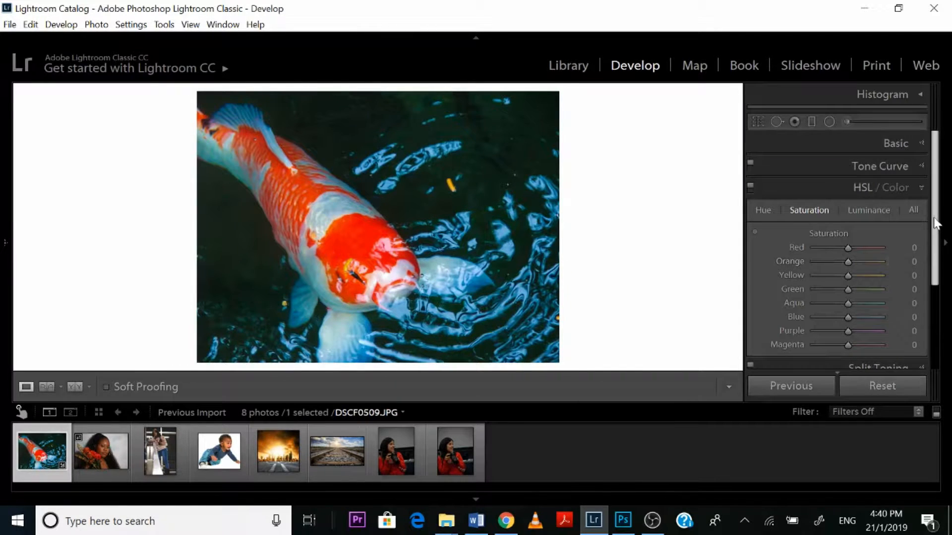
drag(935, 259, 934, 283)
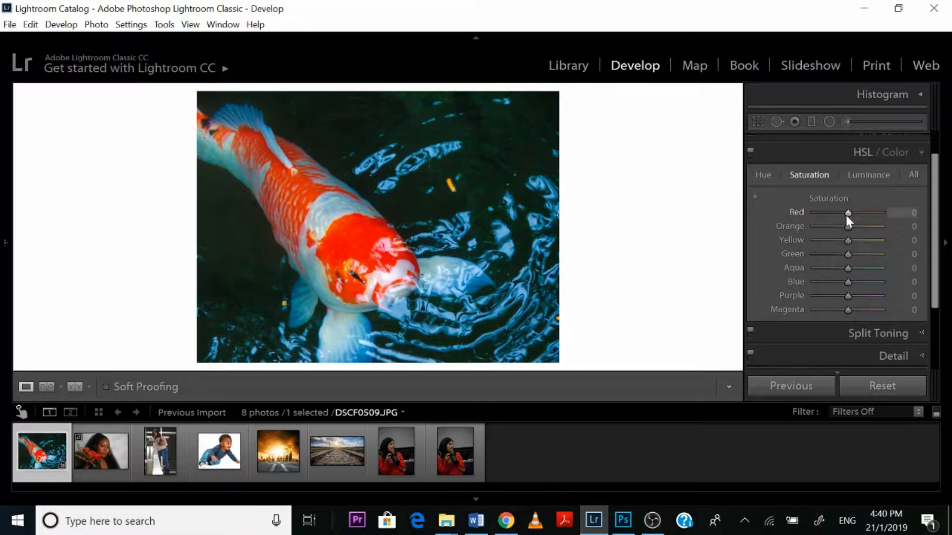
drag(847, 213, 865, 218)
drag(907, 174, 841, 219)
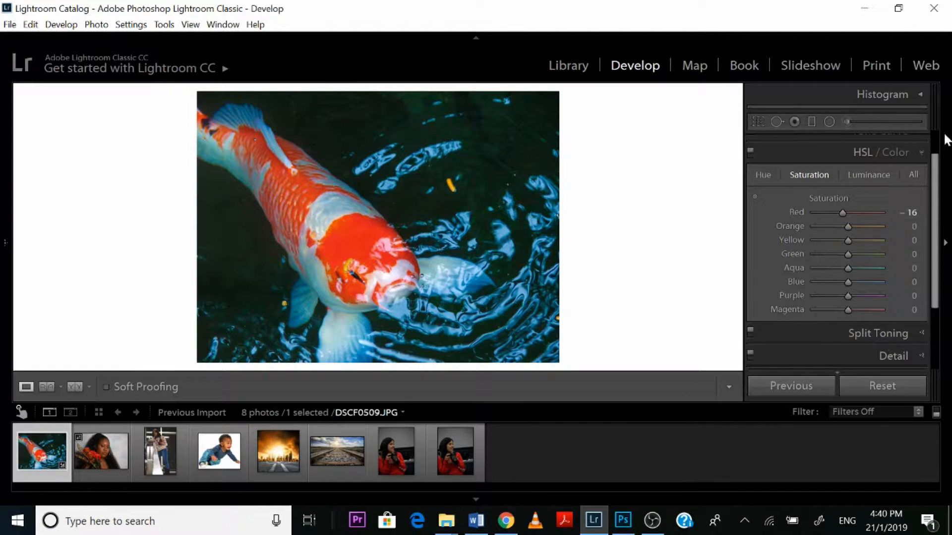
click(918, 155)
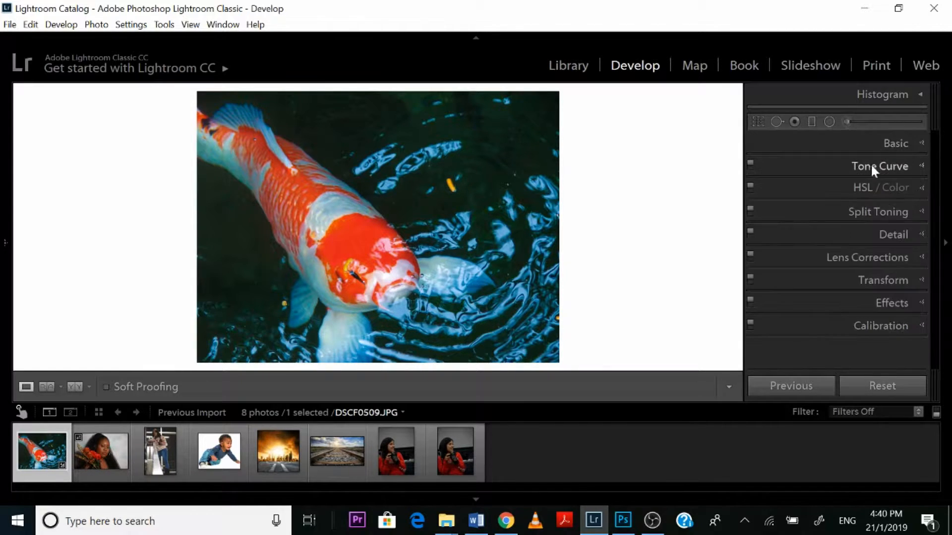
Examine the Hue, Saturation and Luminance controls in the HSL adjustments
click(863, 192)
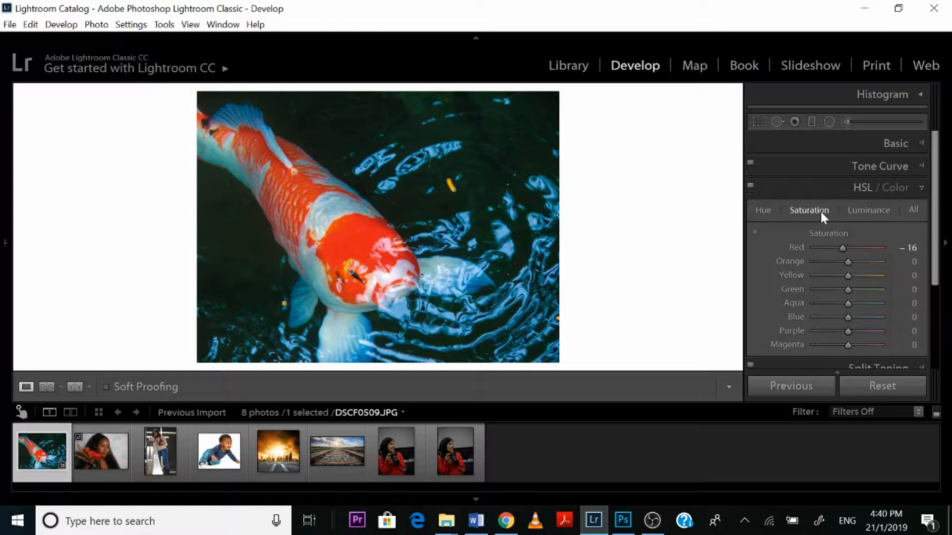
click(761, 207)
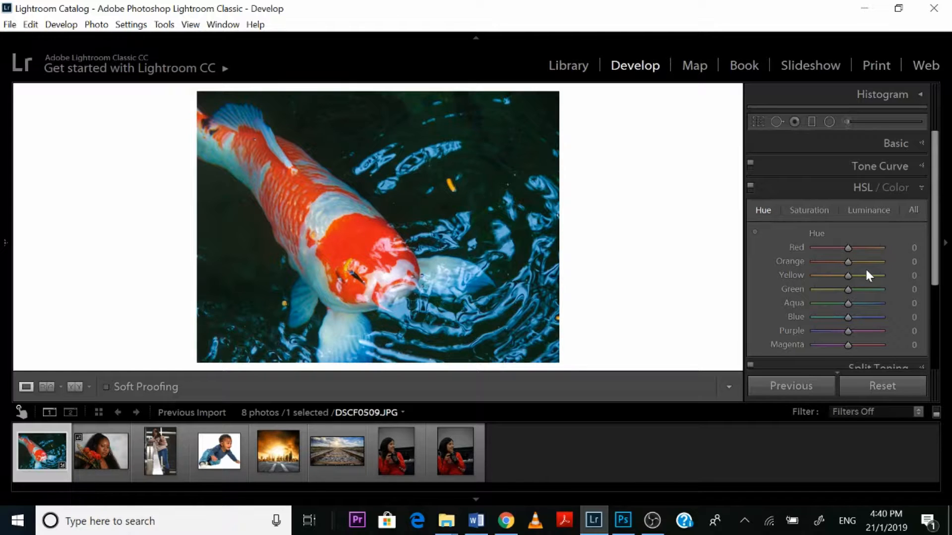
click(822, 215)
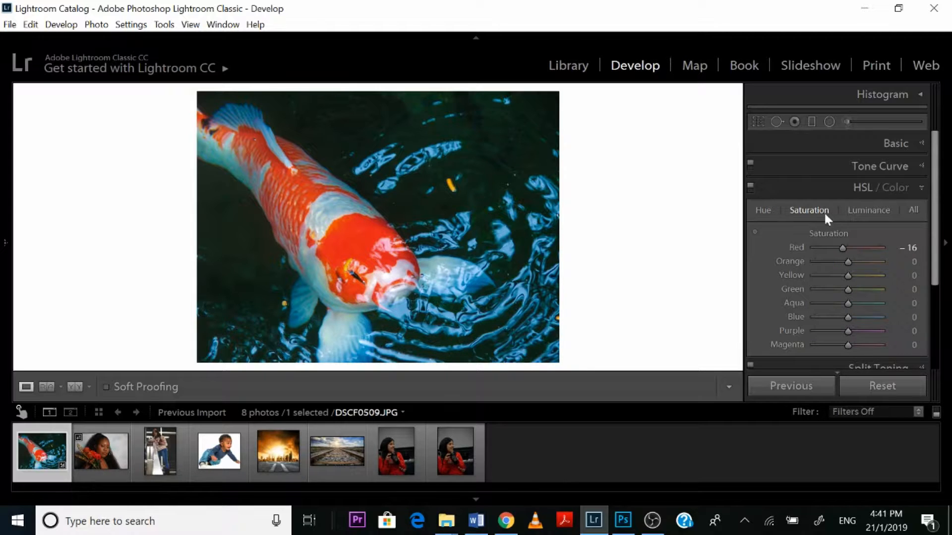
click(876, 212)
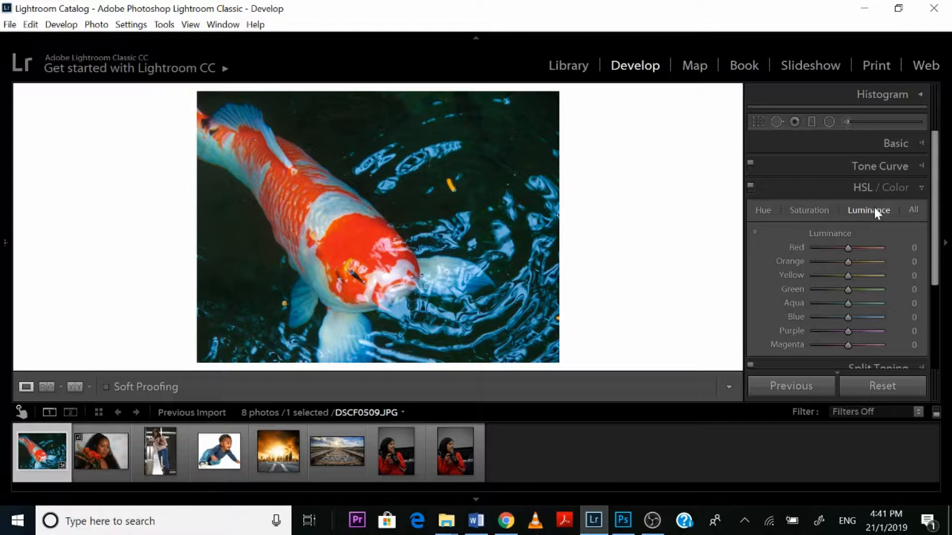
click(926, 188)
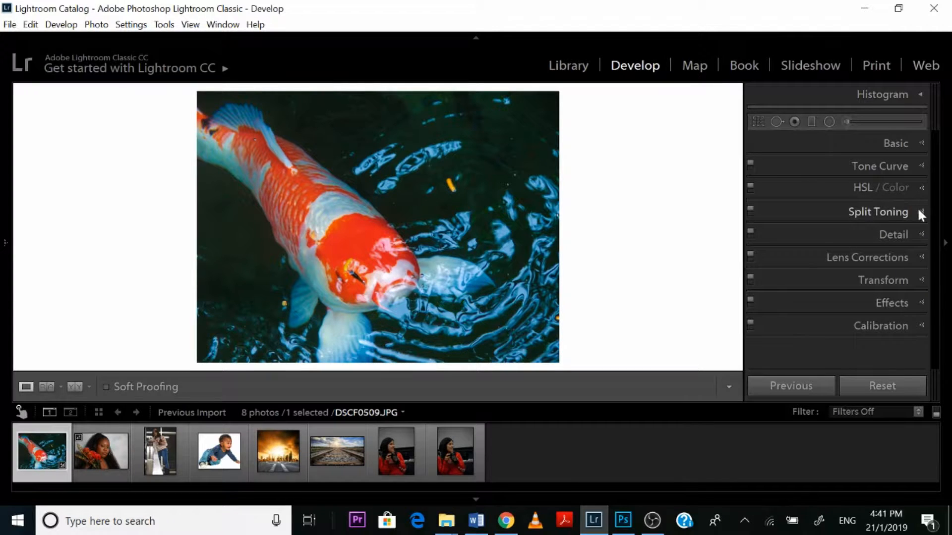
Examine the Split Toning, Detail, manual Lens Corrections and Transform adjustments available for the koi photo
click(921, 210)
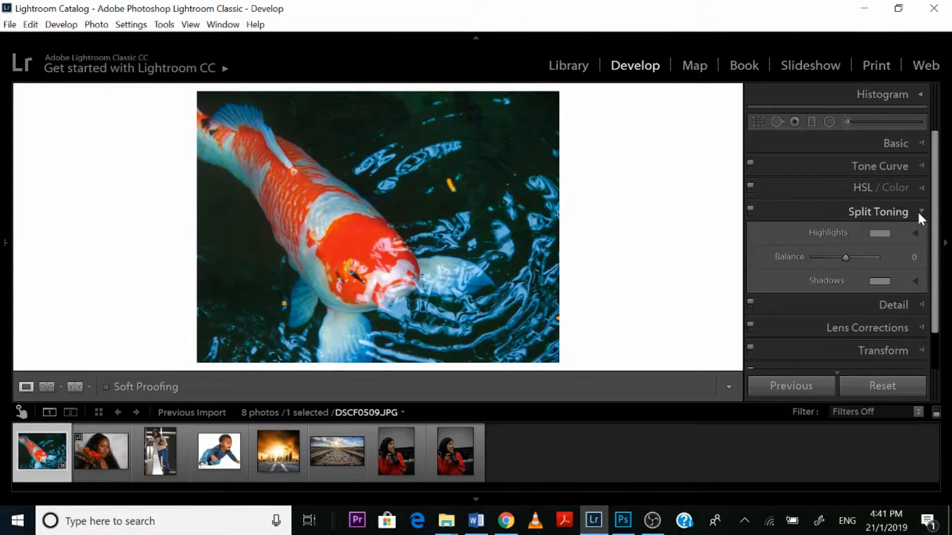
click(919, 213)
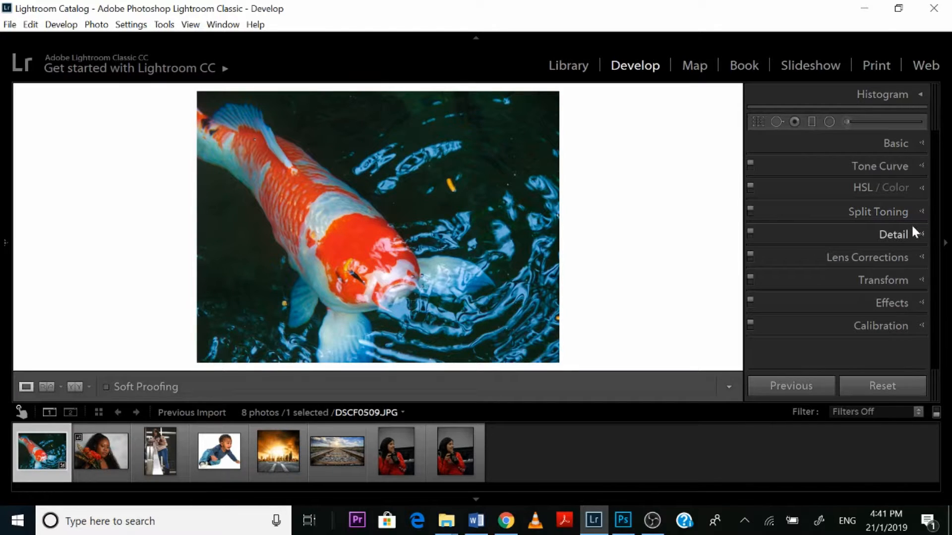
click(893, 235)
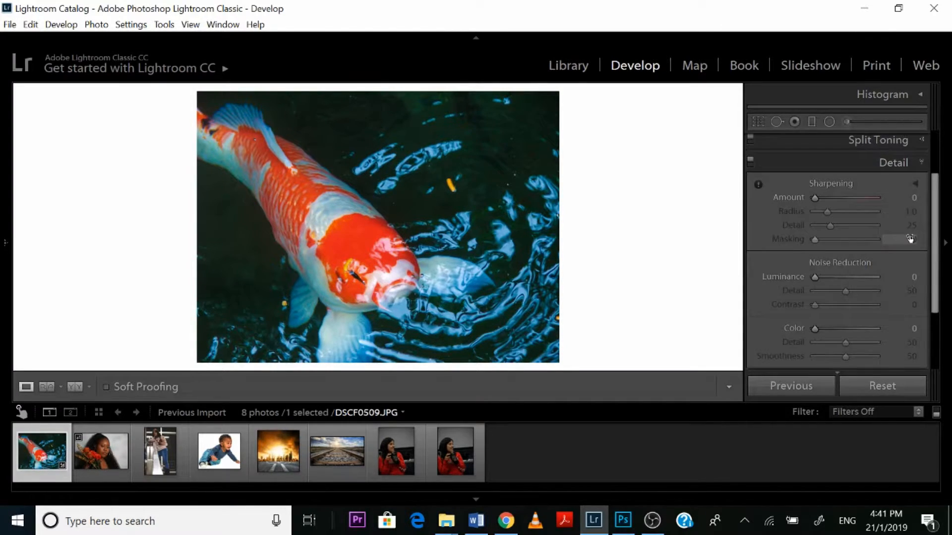
click(916, 161)
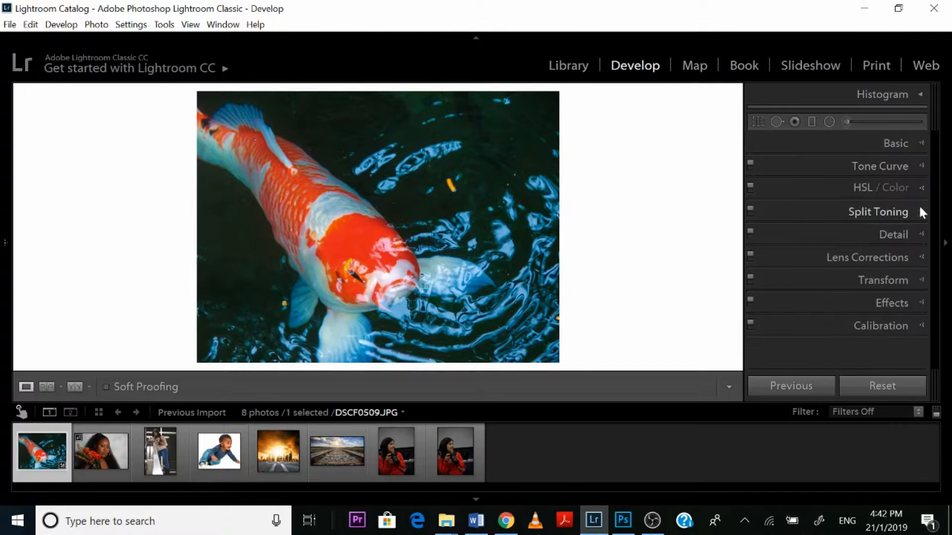
click(917, 255)
drag(938, 243, 939, 282)
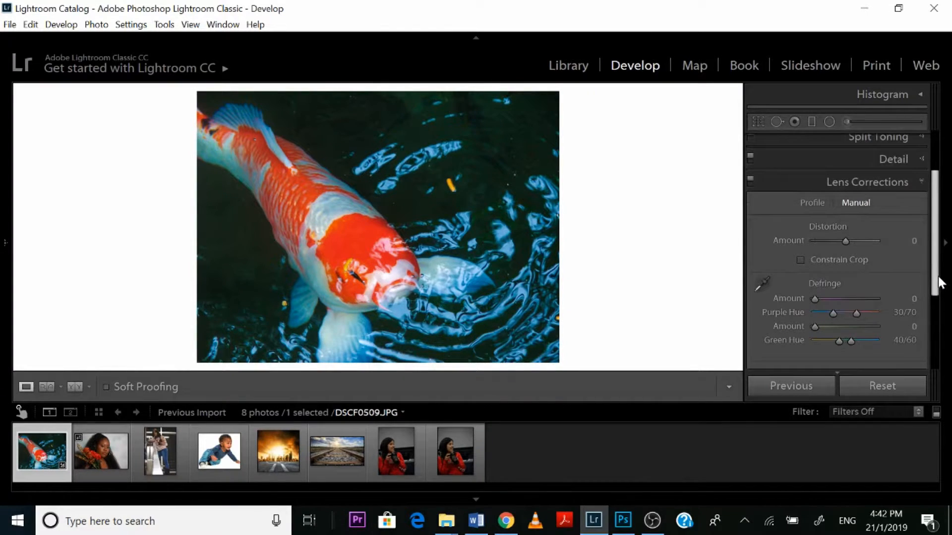
click(920, 184)
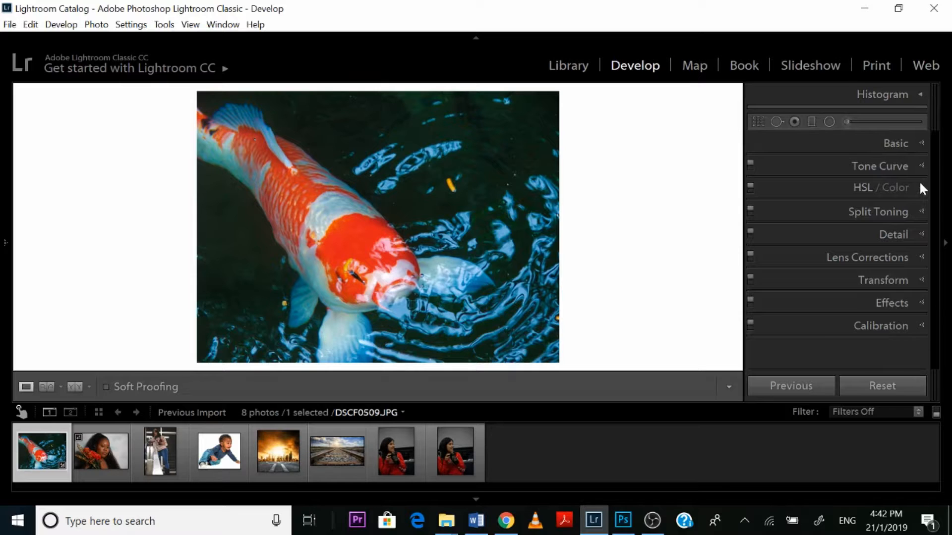
click(912, 282)
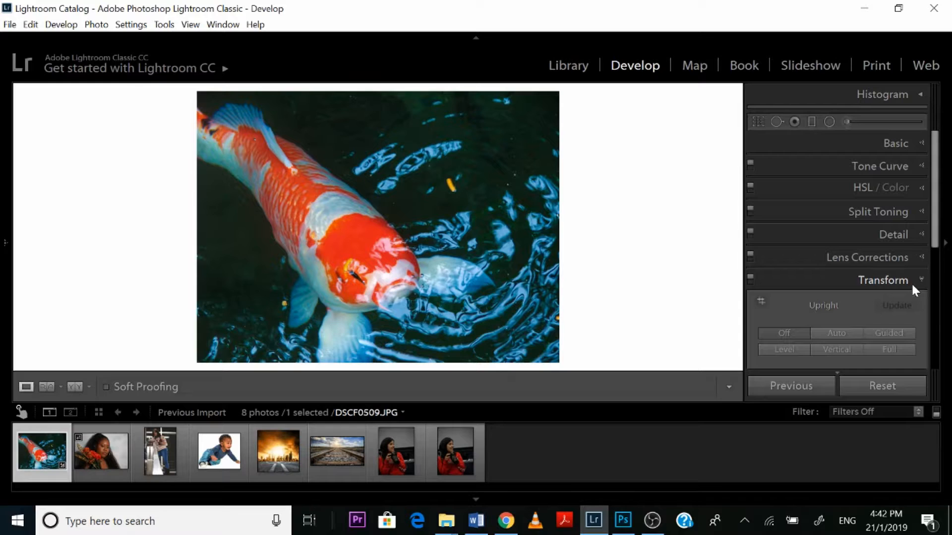
click(911, 282)
Try a post-crop vignette amount of -100 on the koi photo and reset the amount to its default
click(912, 301)
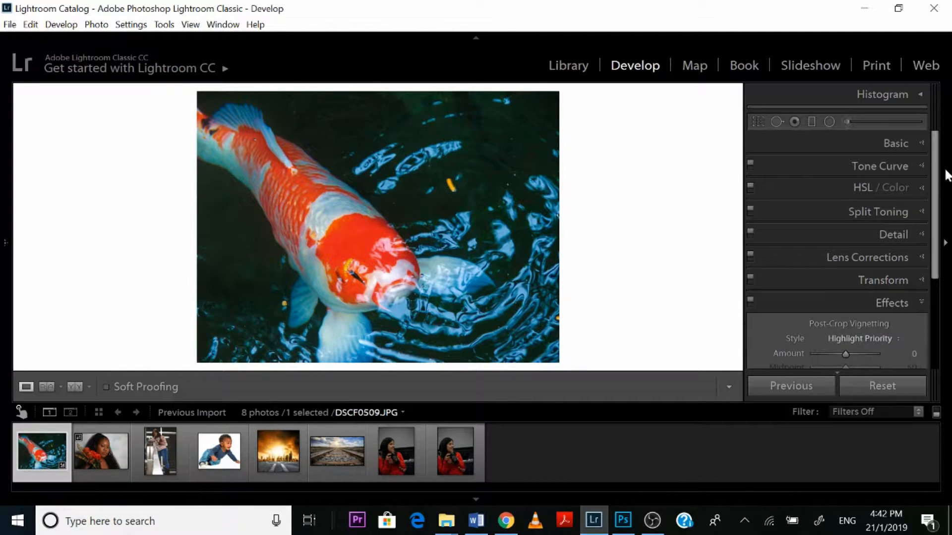
scroll(943, 228, down, 3)
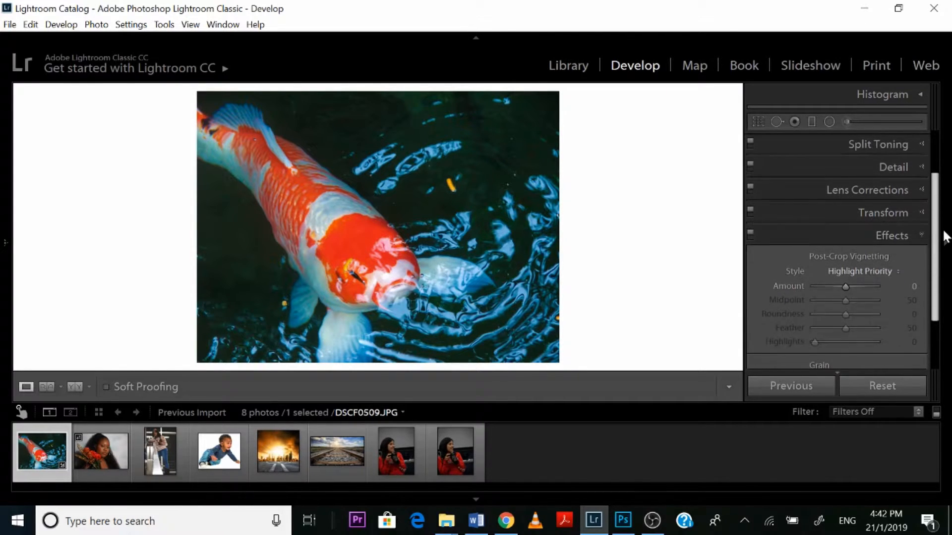
scroll(944, 238, down, 2)
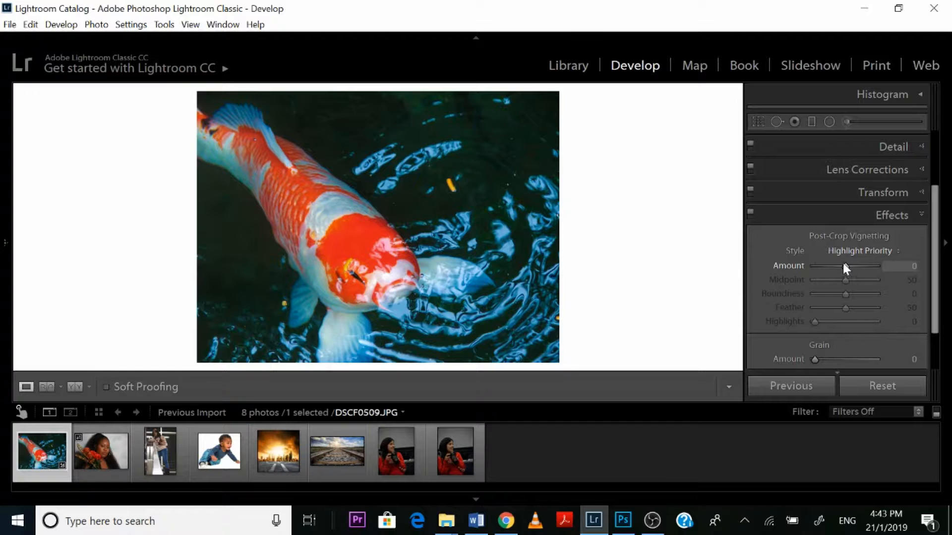
drag(843, 265, 811, 278)
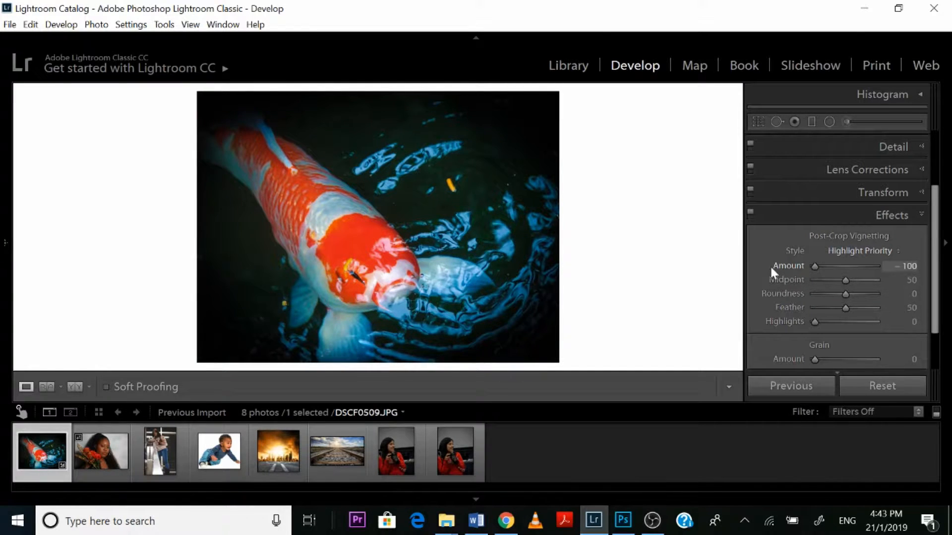
mouse_move(814, 266)
mouse_down()
mouse_move(881, 267)
mouse_move(821, 272)
mouse_up()
double_click(787, 263)
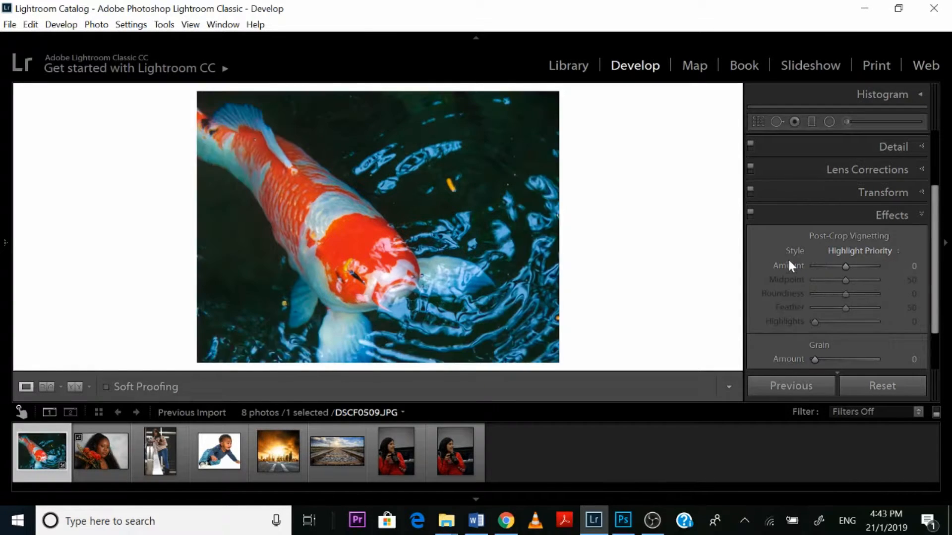
click(924, 213)
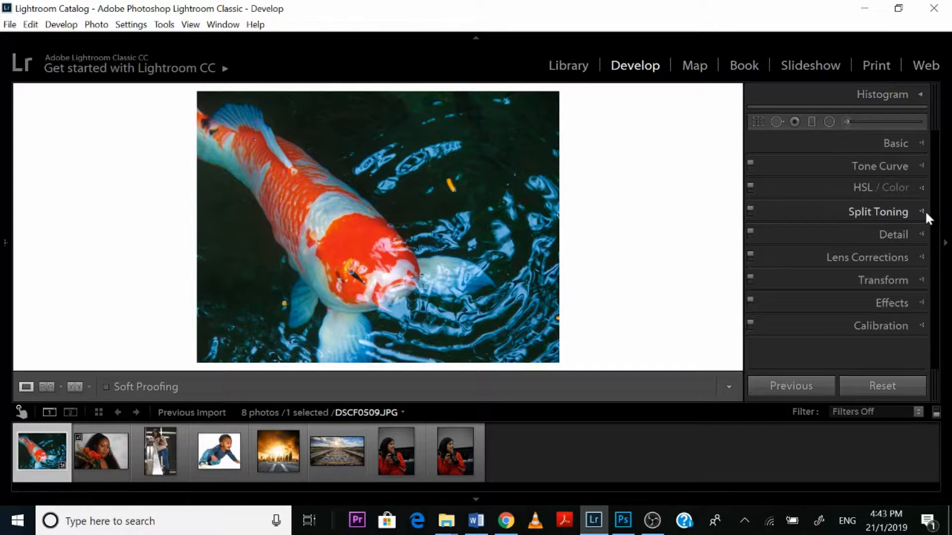
Try Red Primary hue shifts of -15 and +4 in the koi photo's Calibration settings and reset the hue
click(921, 325)
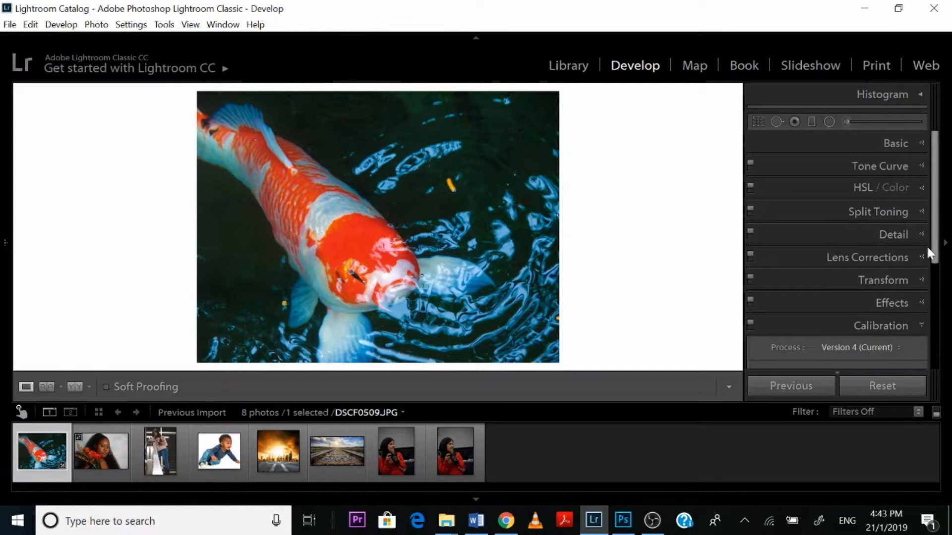
drag(936, 227, 921, 206)
click(914, 191)
click(918, 189)
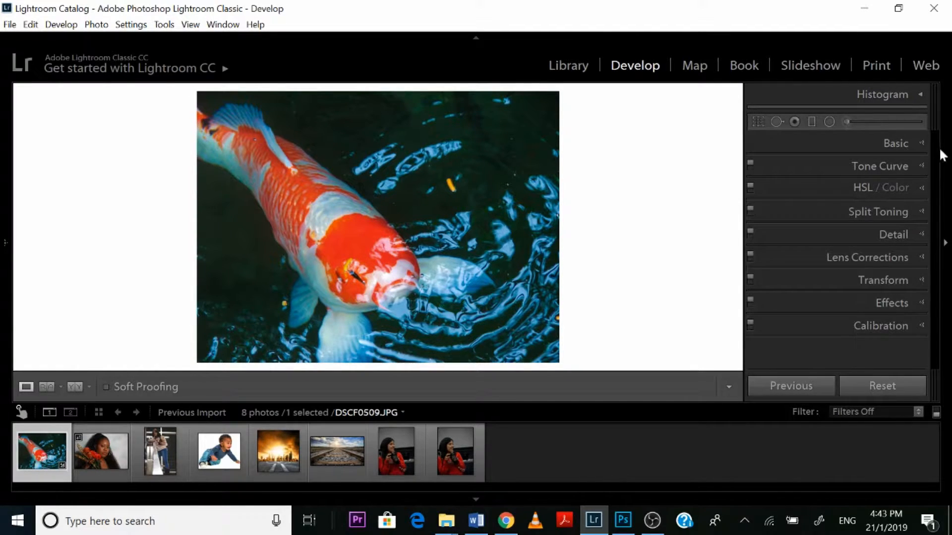
click(917, 322)
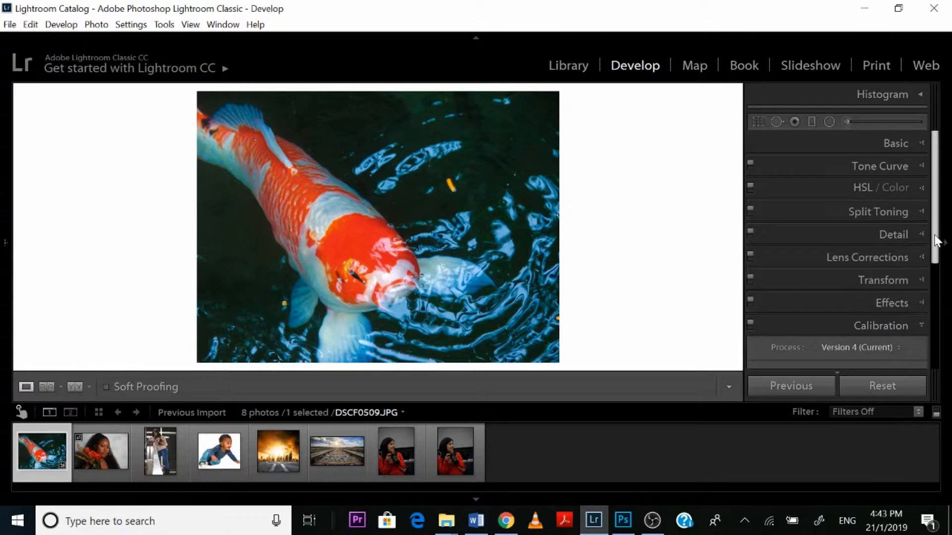
scroll(841, 292, down, 3)
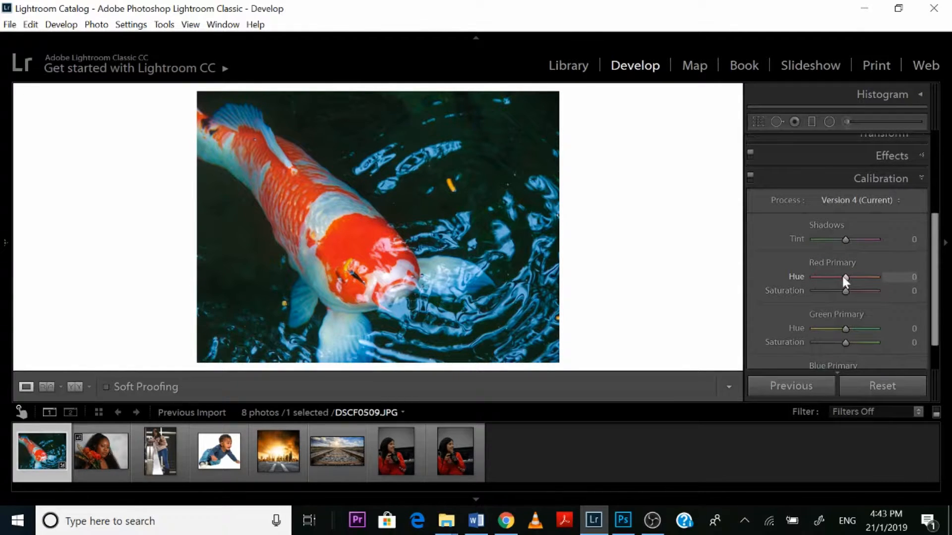
mouse_move(842, 276)
mouse_down()
mouse_move(790, 280)
mouse_move(885, 275)
mouse_move(812, 276)
mouse_move(885, 286)
mouse_move(840, 278)
mouse_up()
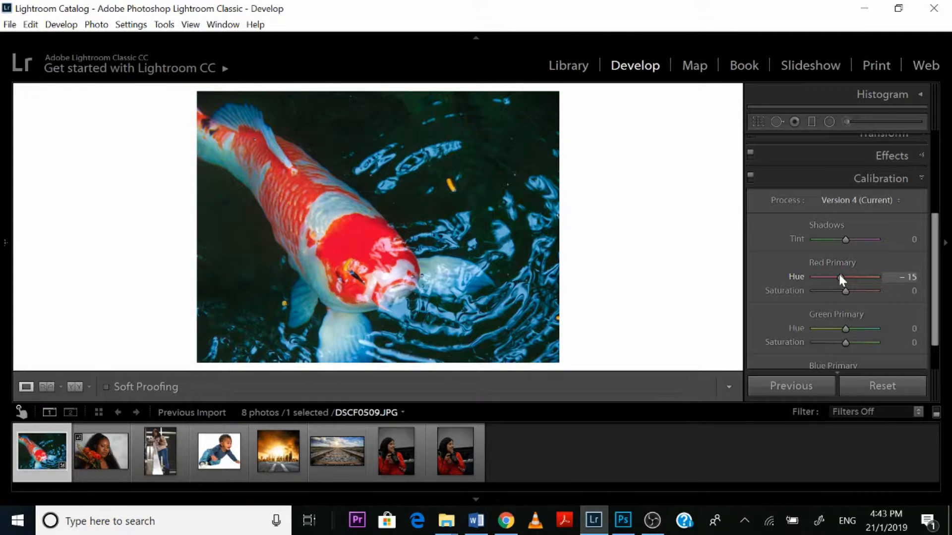
drag(840, 276, 843, 255)
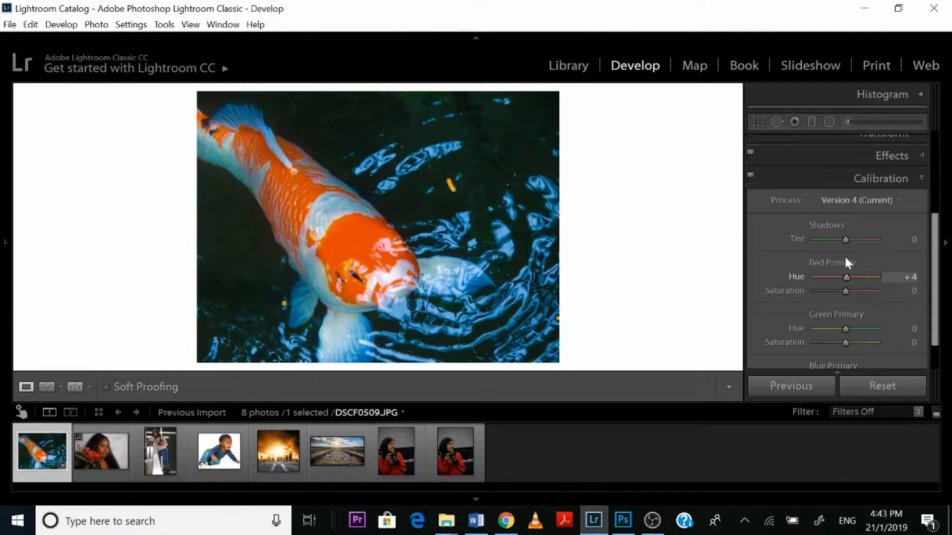
double_click(796, 276)
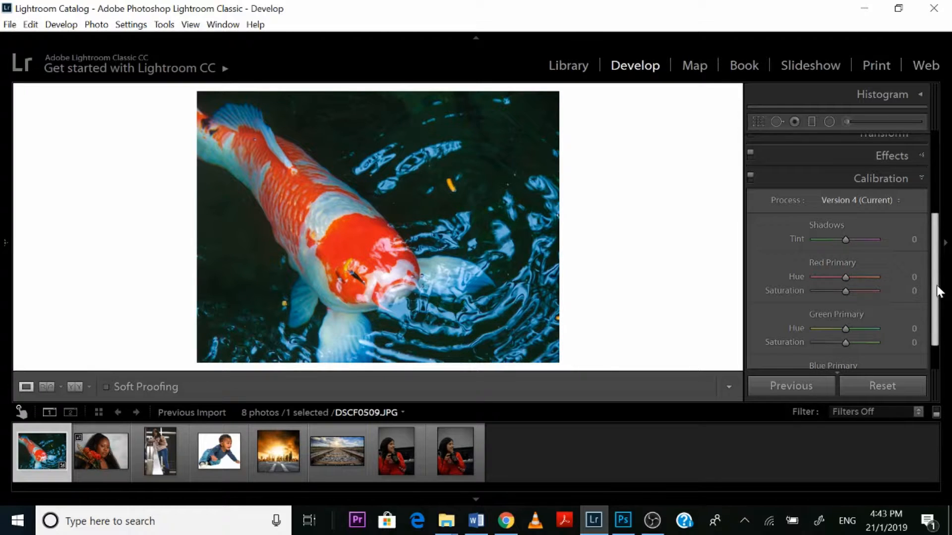
Try shifting the Green Primary hue in the Calibration settings and reset it to its default
drag(938, 291, 940, 340)
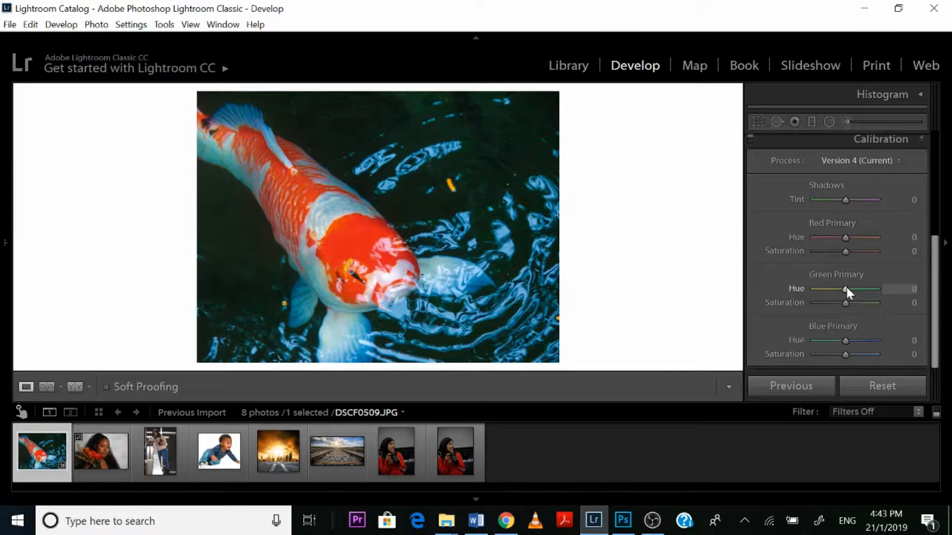
mouse_move(847, 288)
mouse_down()
mouse_move(872, 299)
mouse_move(793, 297)
mouse_move(851, 299)
mouse_move(845, 291)
mouse_up()
double_click(798, 288)
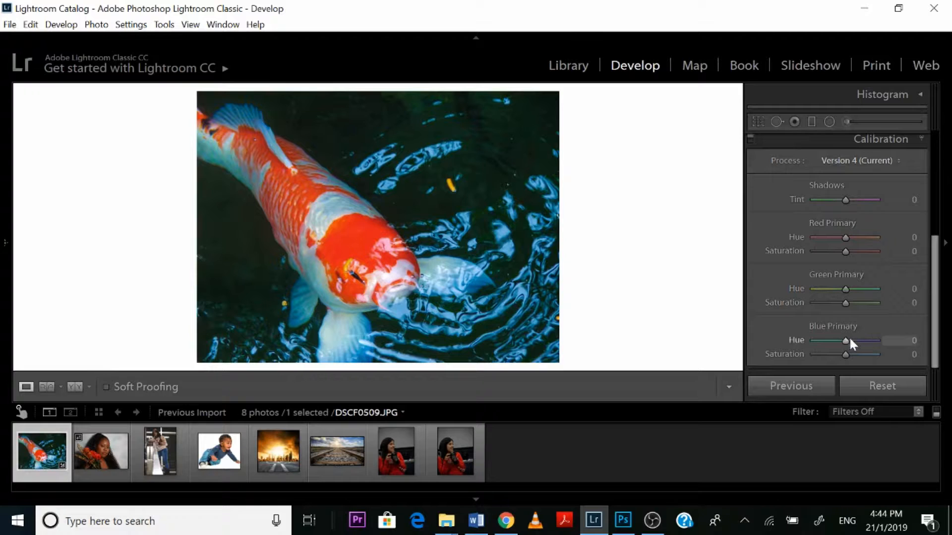
Try a Blue Primary hue of +100 in the Calibration settings and return it to 0
drag(844, 340, 879, 345)
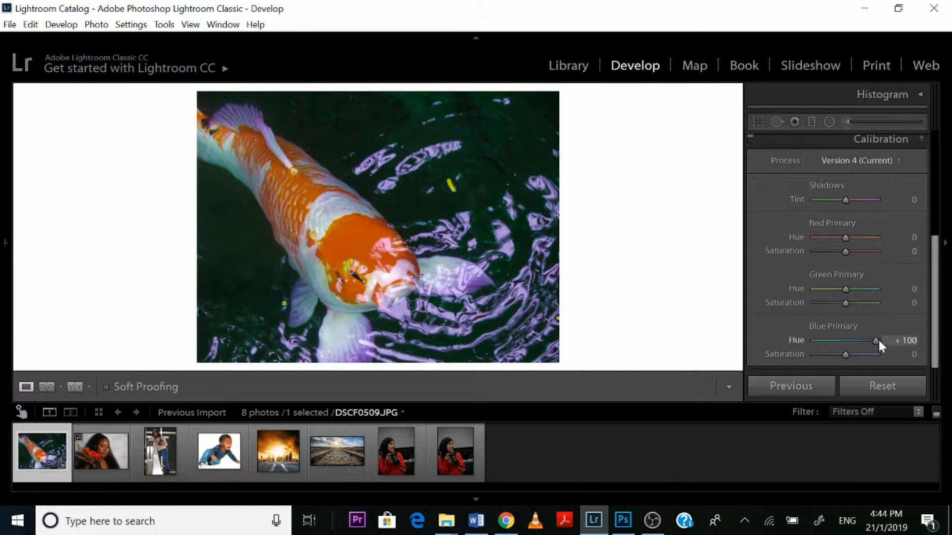
drag(879, 345, 847, 339)
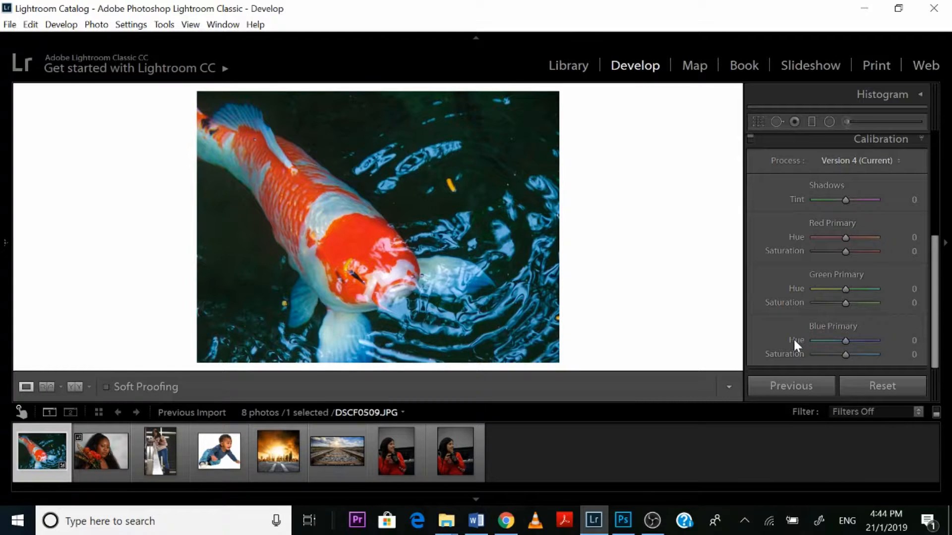
drag(936, 254, 944, 157)
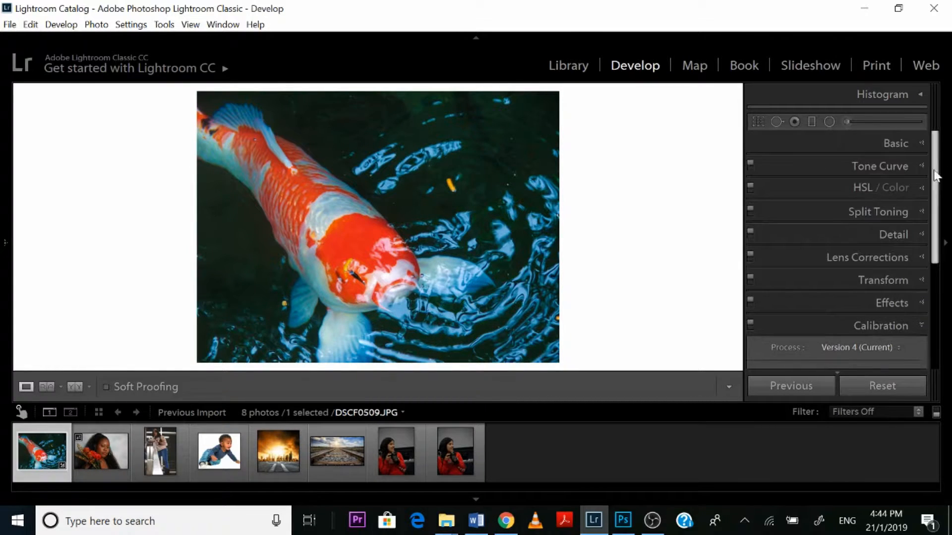
click(920, 321)
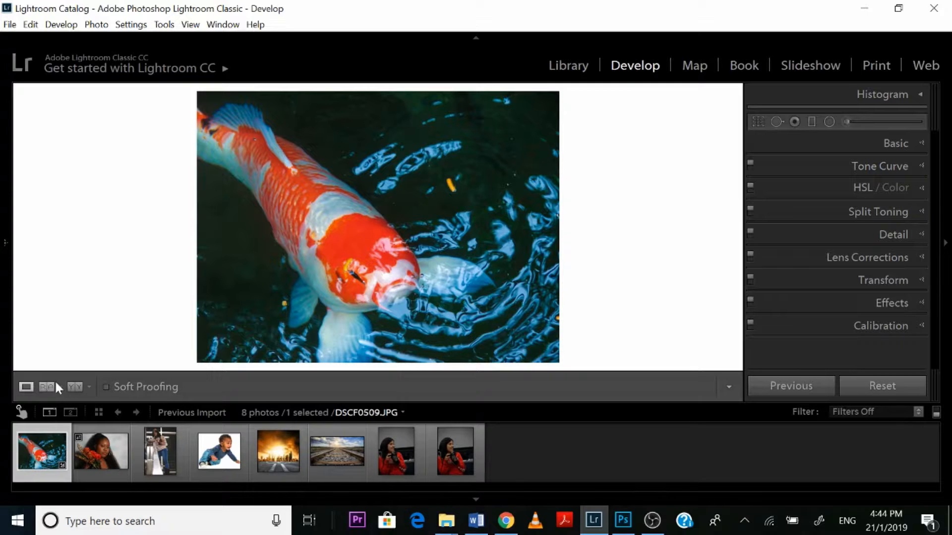
Compare the koi photo's original and edited versions side by side in the Before & After view
click(73, 389)
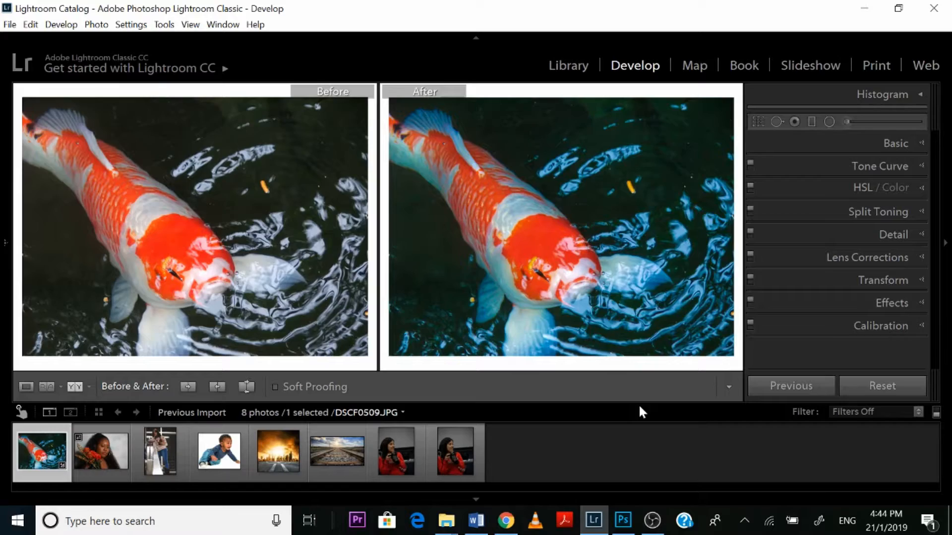
click(559, 329)
click(560, 329)
click(567, 303)
click(567, 303)
click(574, 285)
click(574, 285)
click(574, 285)
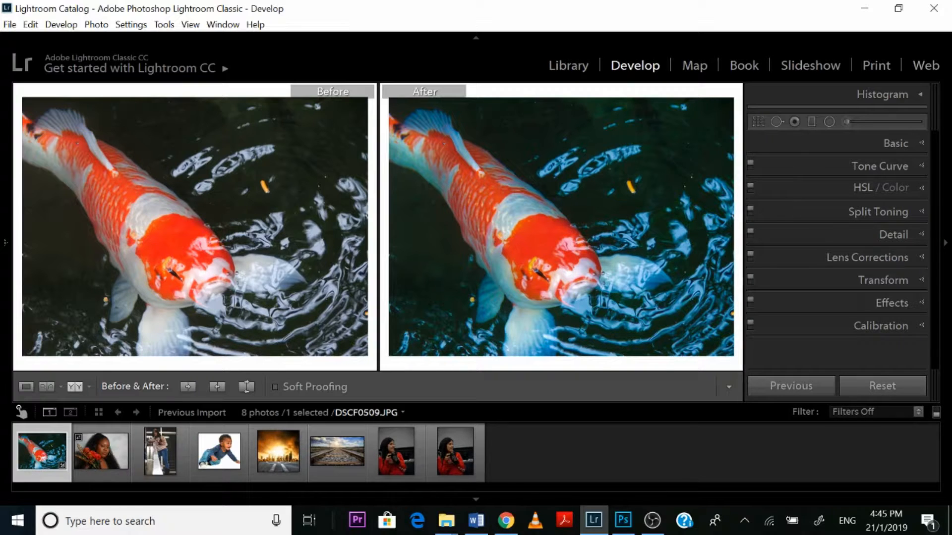
click(899, 143)
click(898, 143)
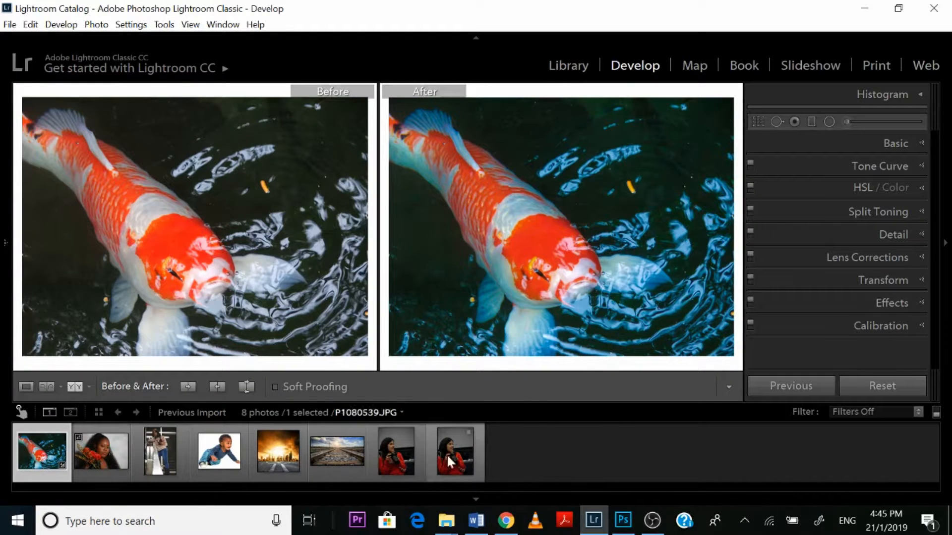
Select the portrait RTF_3679.CR2, return to the single-photo view and switch to the Library module
click(88, 439)
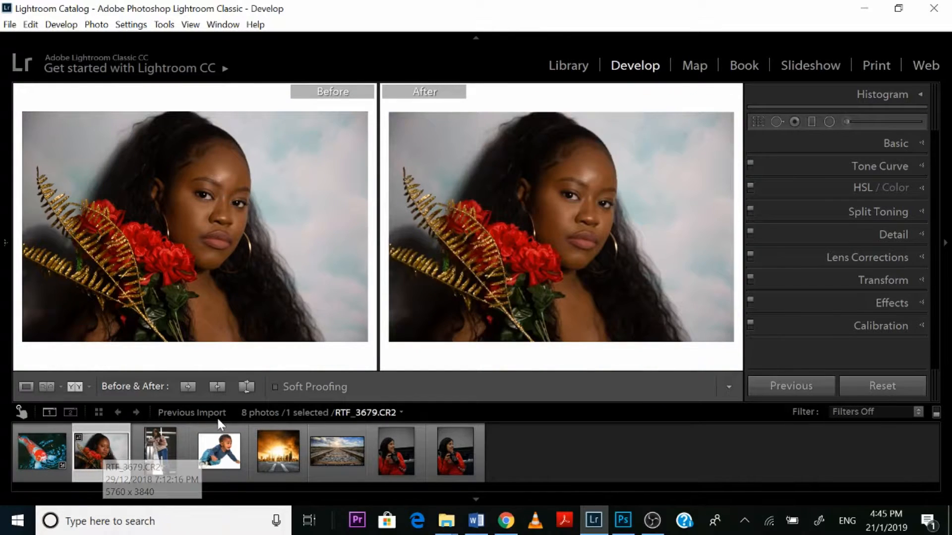
click(26, 386)
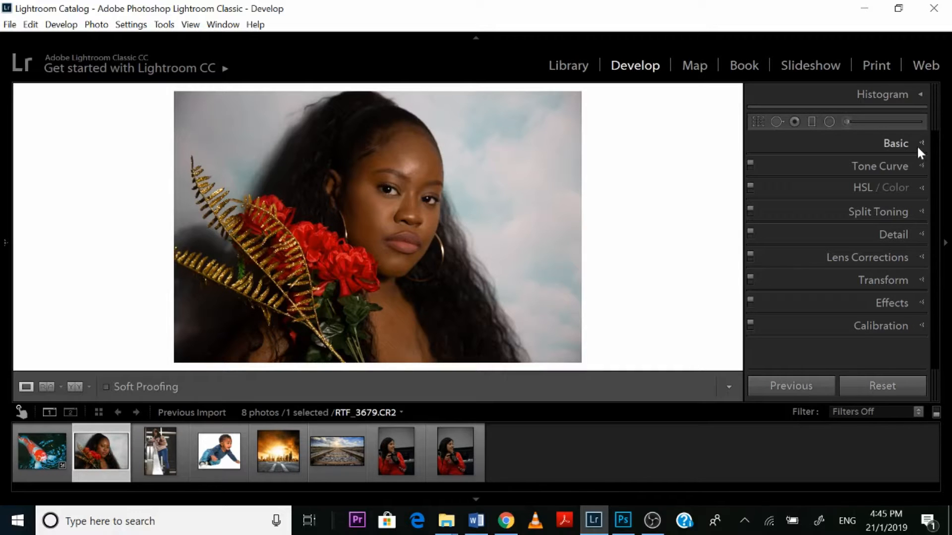
click(586, 77)
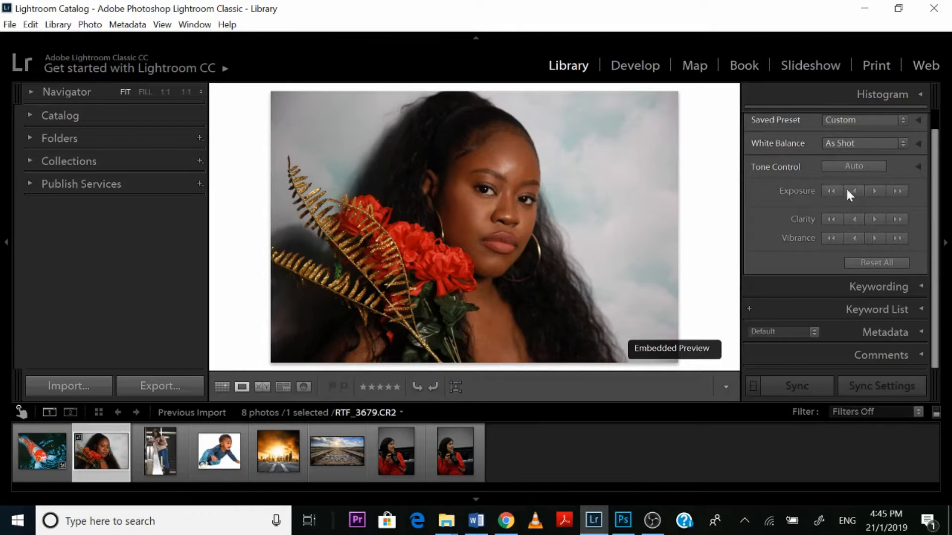
Adjust the portrait's exposure in Quick Develop with a small step up, a large step down and further small steps
click(874, 191)
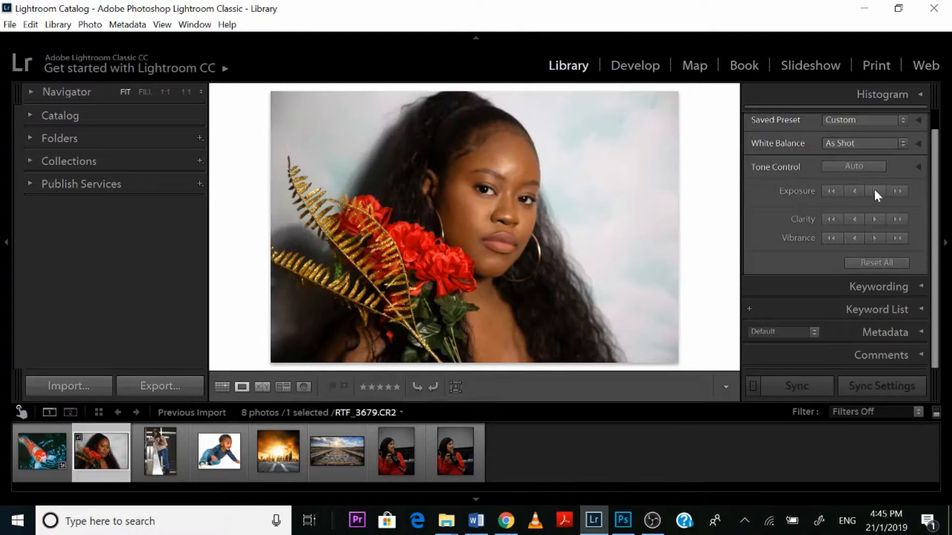
click(839, 193)
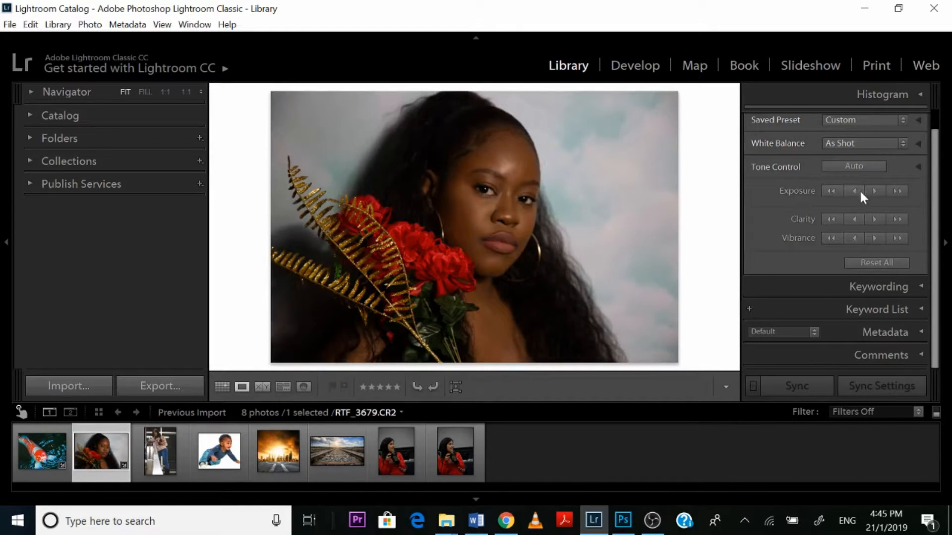
click(863, 192)
click(871, 191)
click(870, 191)
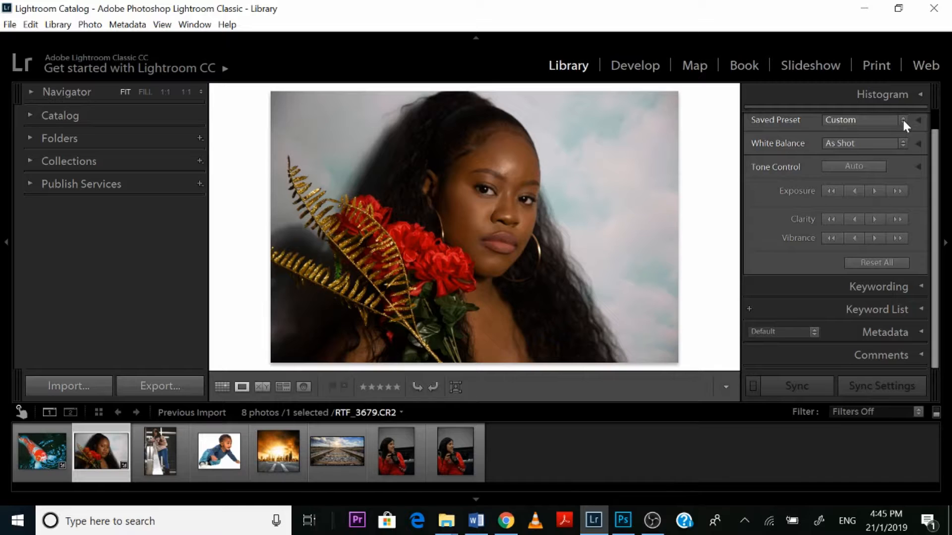
Set the portrait's white balance to Auto in Quick Develop and switch to the Develop module
click(902, 143)
click(851, 175)
click(640, 66)
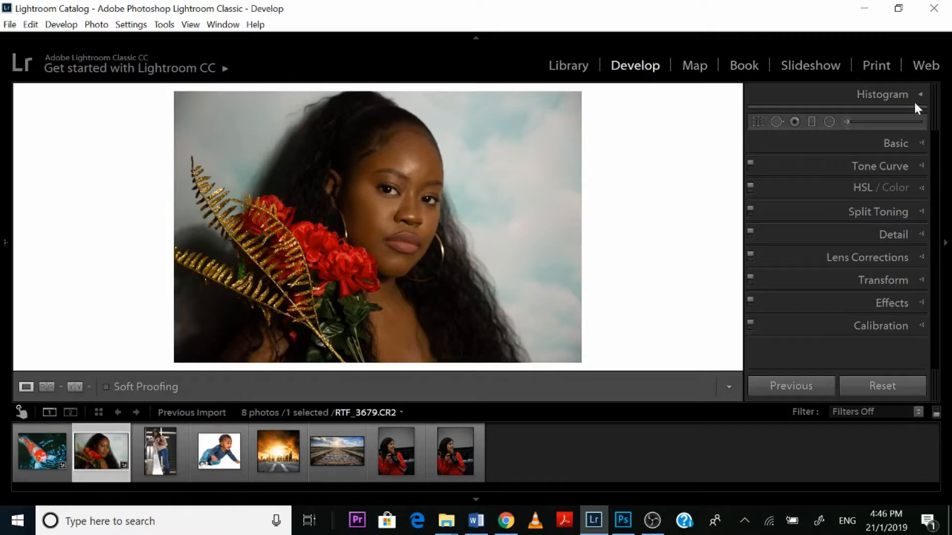
Cool the portrait by setting its Temp to 4439 in the Basic settings
click(903, 140)
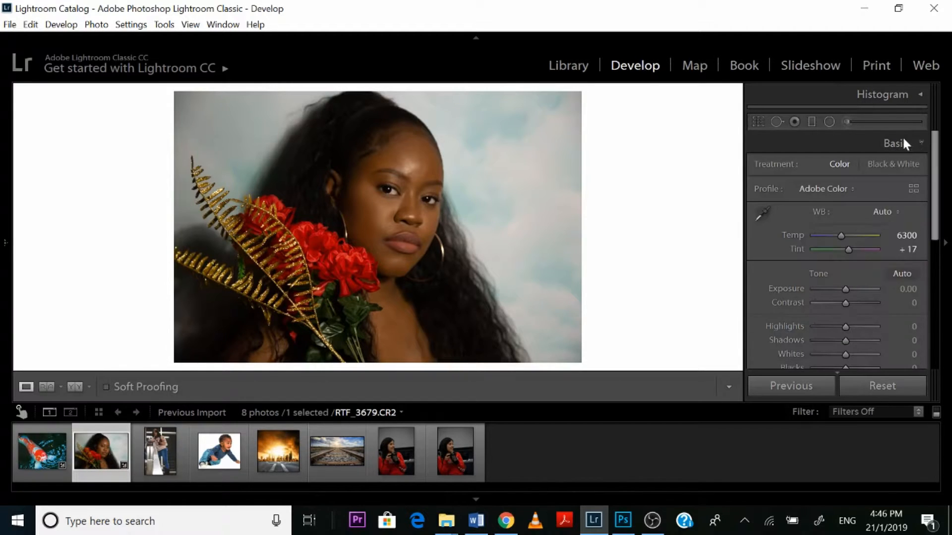
drag(936, 178, 936, 195)
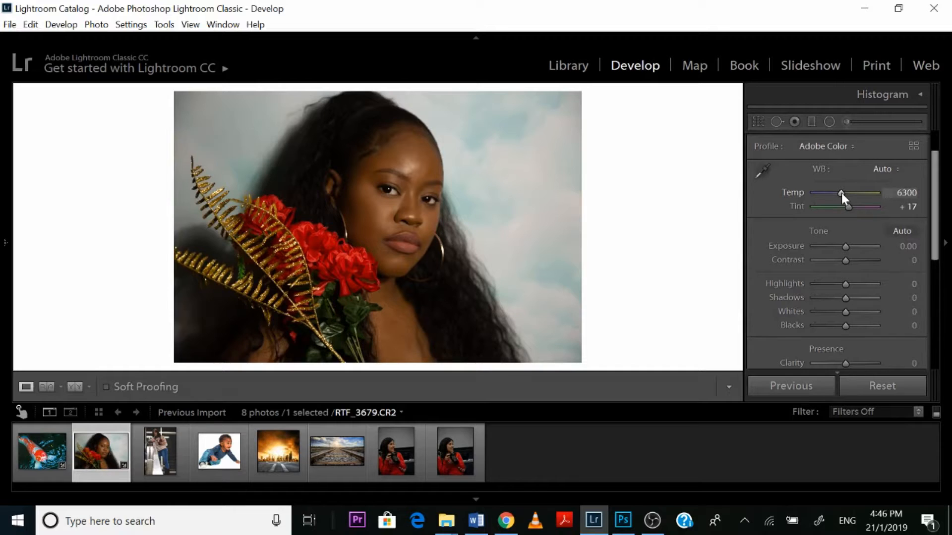
drag(841, 192, 829, 195)
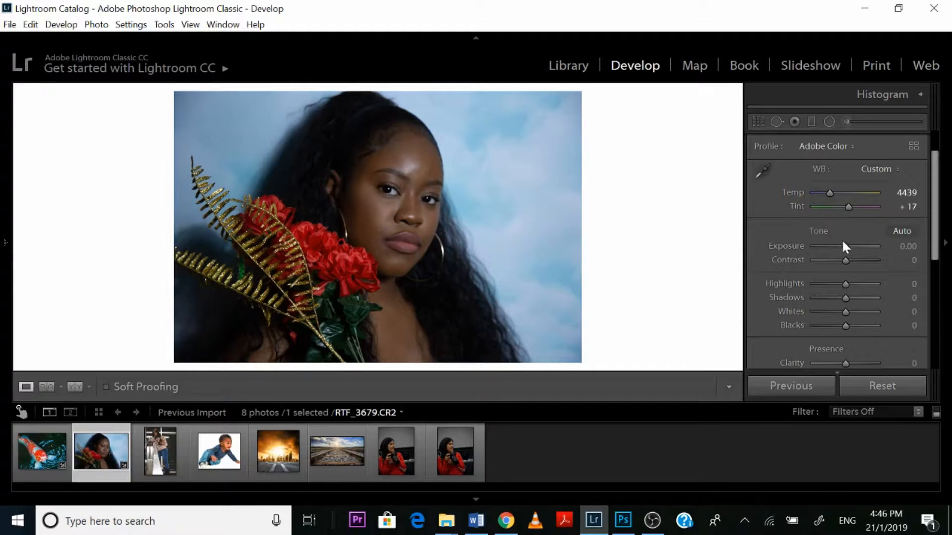
click(581, 67)
click(636, 69)
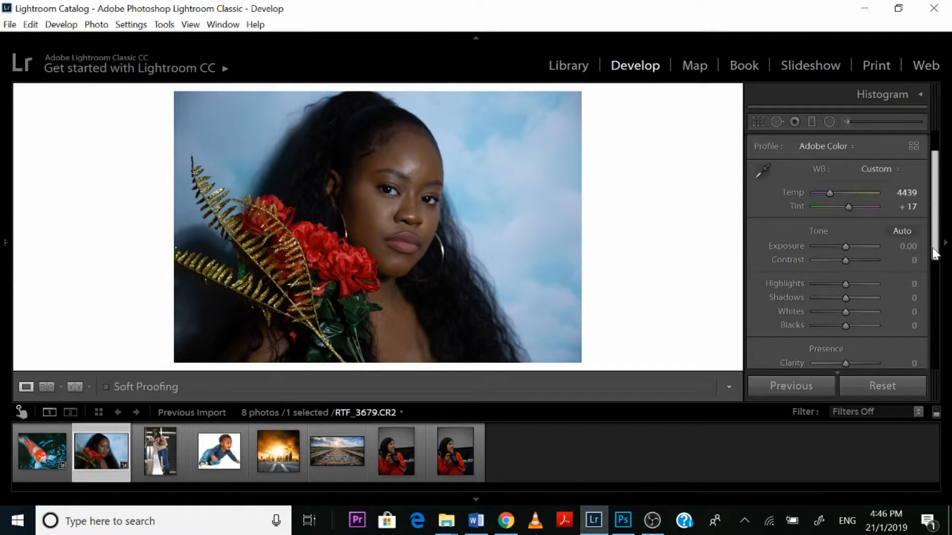
Set the portrait's Saturation to +41 and Clarity to +12 in the Basic settings
scroll(933, 271, down, 3)
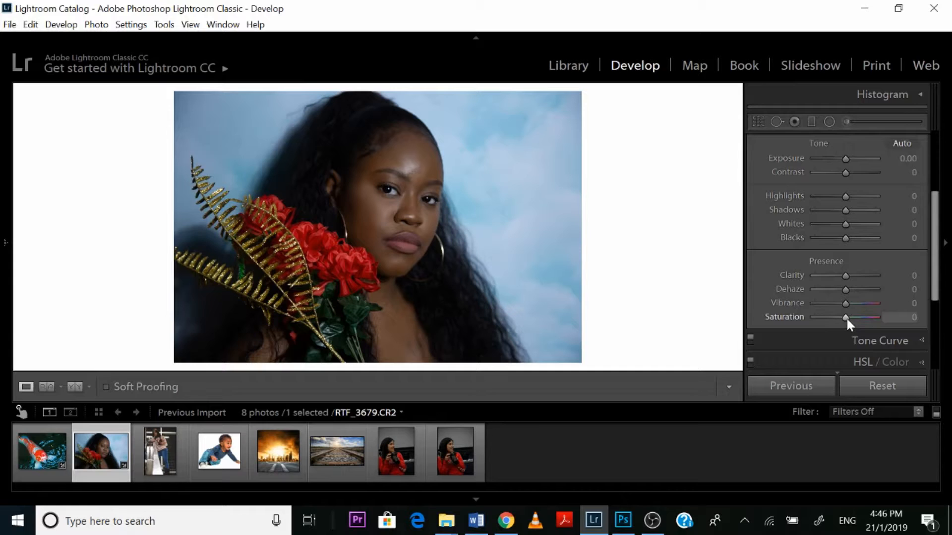
drag(846, 318, 857, 318)
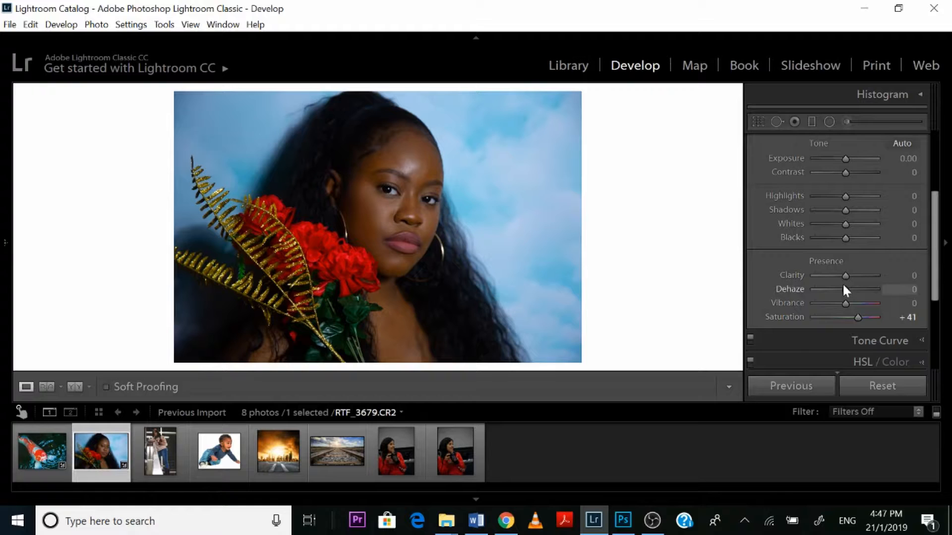
drag(846, 277, 852, 277)
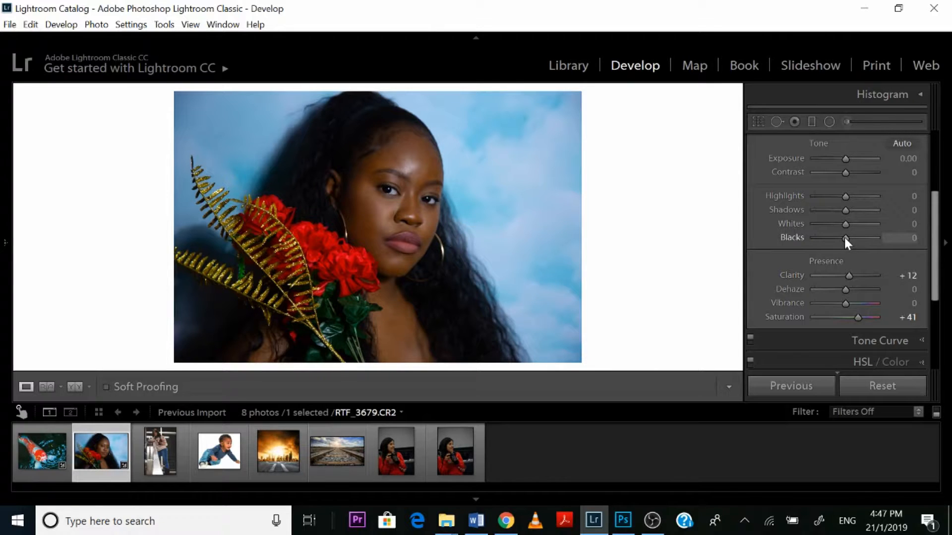
Set the portrait's Blacks to +64 and Whites to −6, and inspect the eyes up close
drag(845, 238, 864, 238)
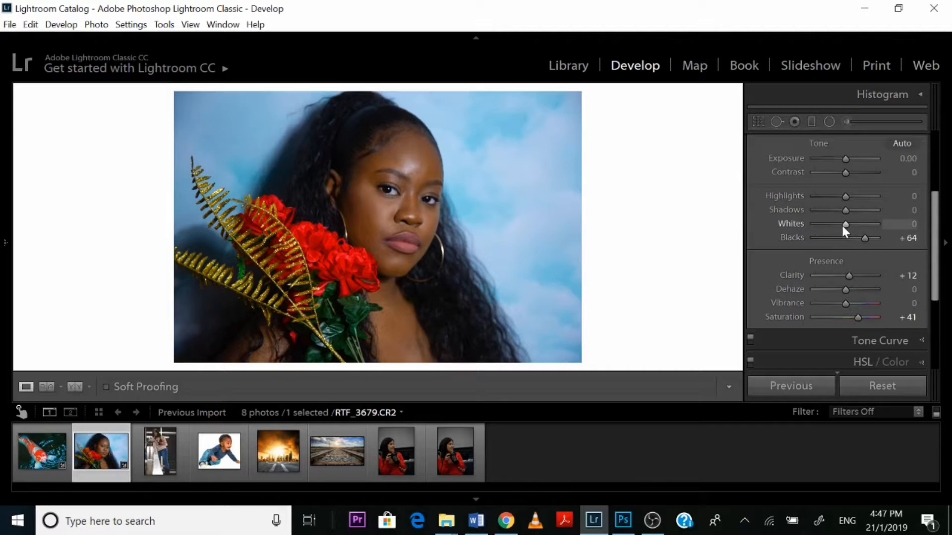
drag(840, 226, 840, 225)
click(405, 184)
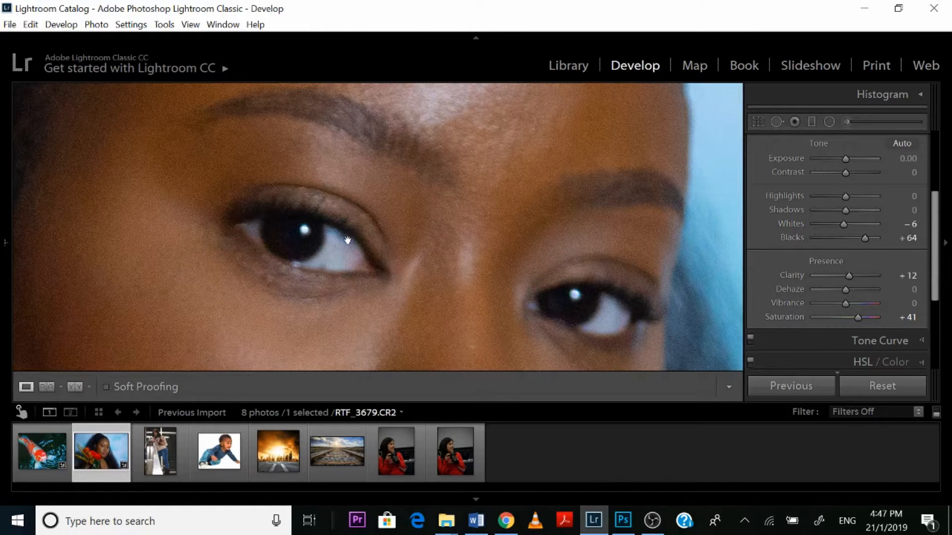
click(368, 227)
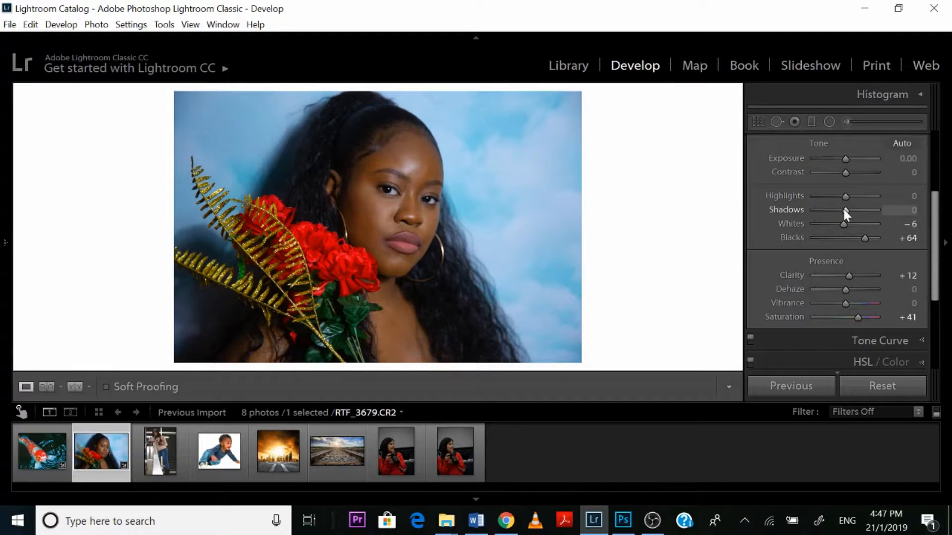
Reduce the portrait's Highlights to −38 and collapse the Basic settings
drag(848, 199, 836, 200)
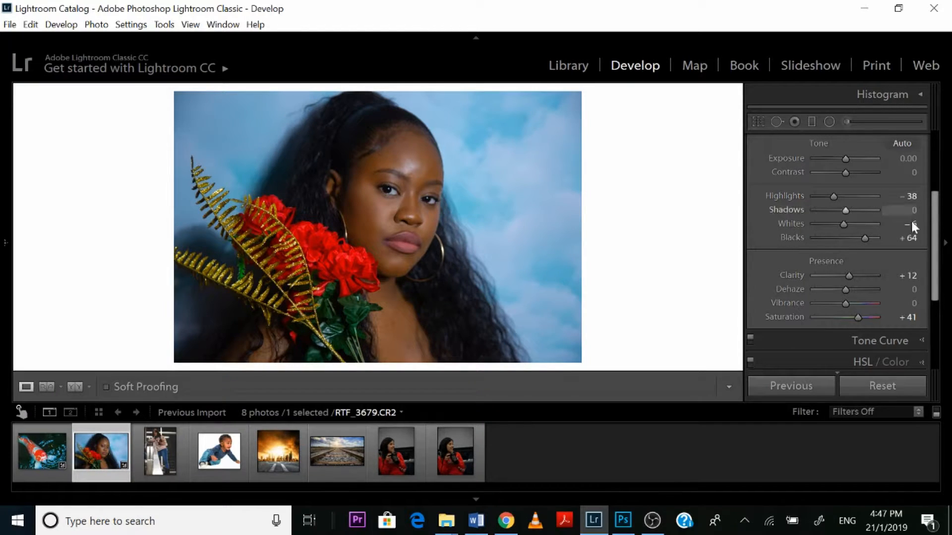
drag(936, 236, 937, 149)
click(917, 140)
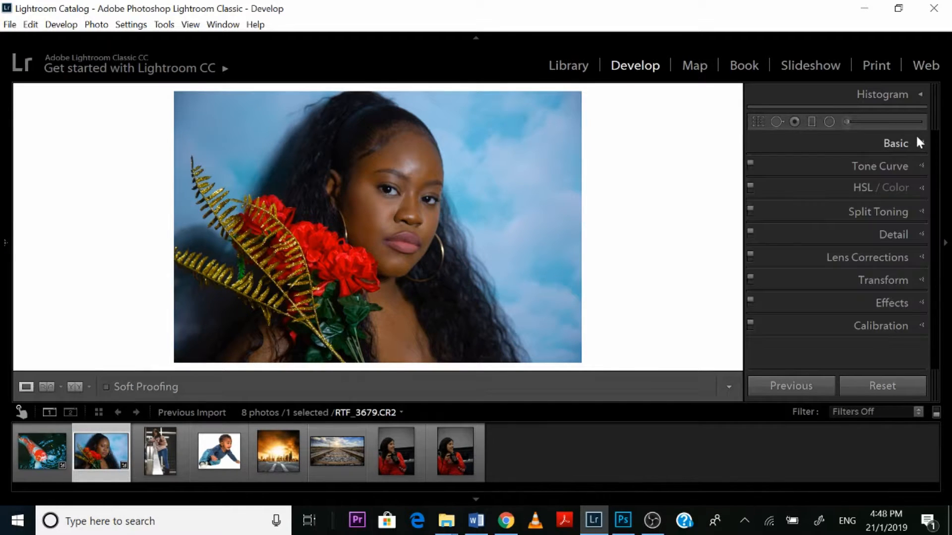
Lower the Highlights region of the portrait's Tone Curve to −3 and slightly adjust the curve's dark end
click(913, 166)
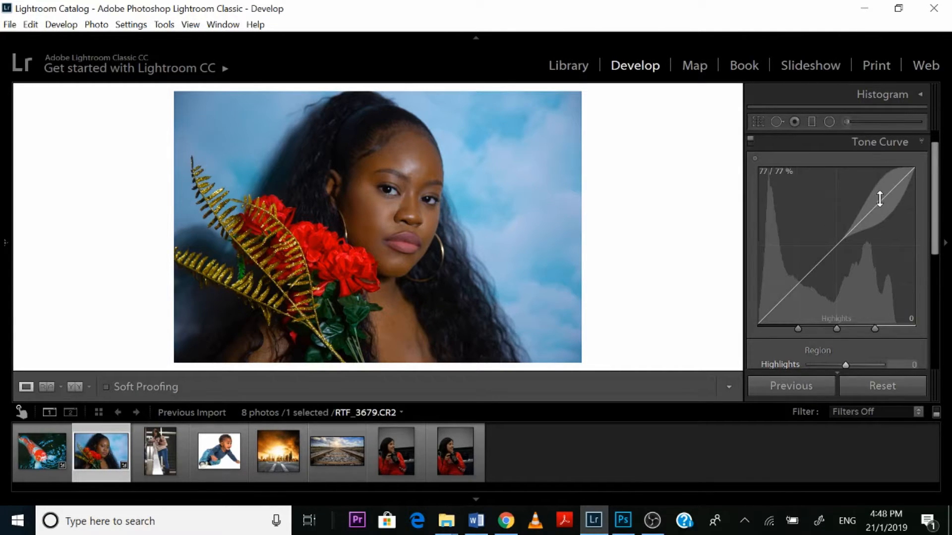
drag(880, 198, 879, 203)
mouse_move(778, 297)
mouse_down()
mouse_move(778, 314)
mouse_move(779, 303)
mouse_up()
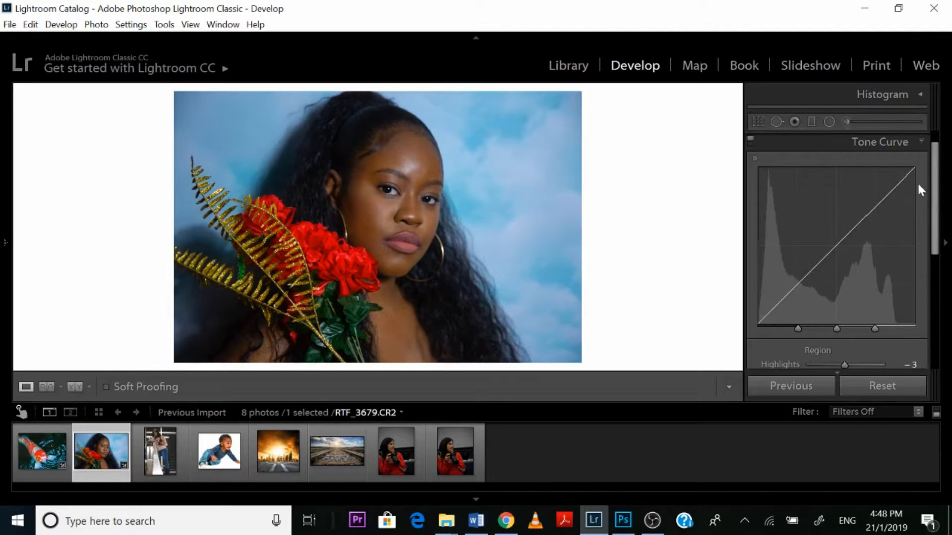
click(917, 139)
Tint the portrait's highlights blue with Split Toning, using hue 212 and saturation 19%
click(914, 210)
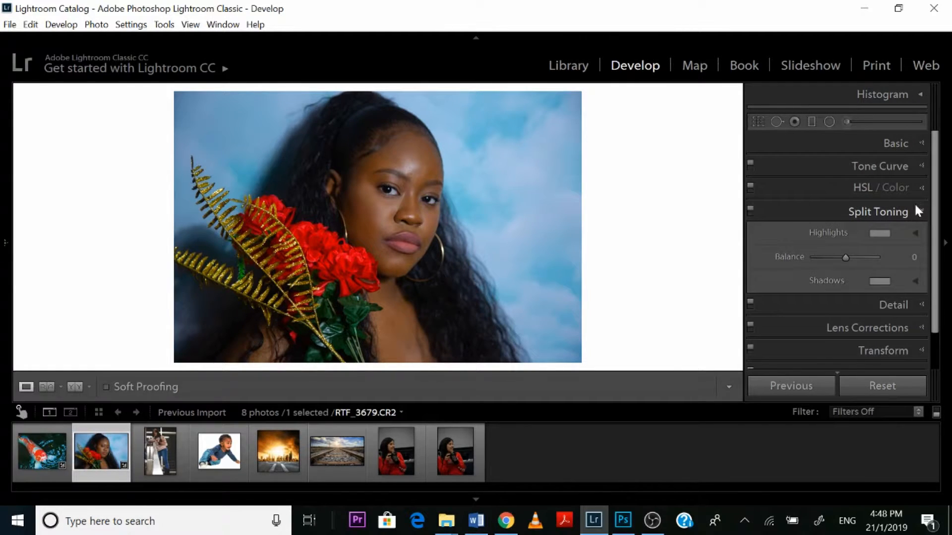
click(879, 232)
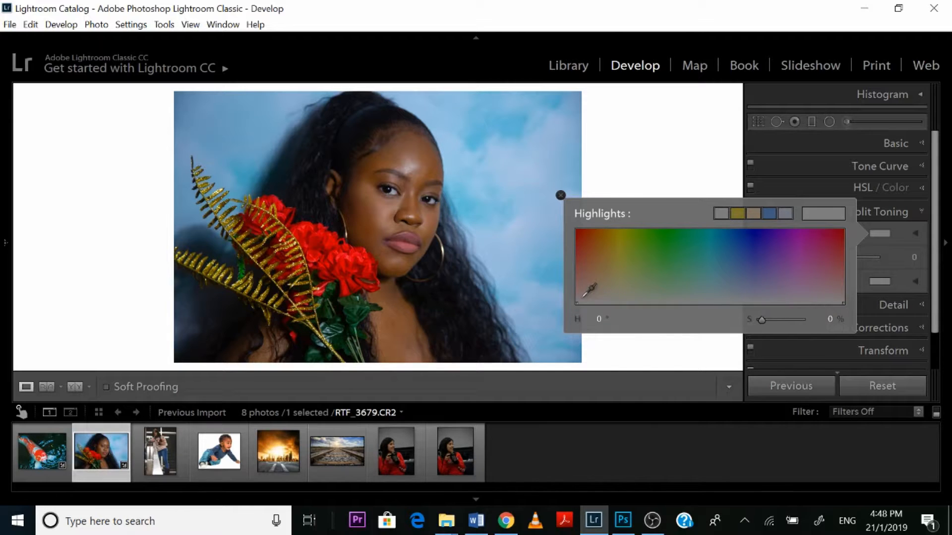
drag(579, 300, 734, 289)
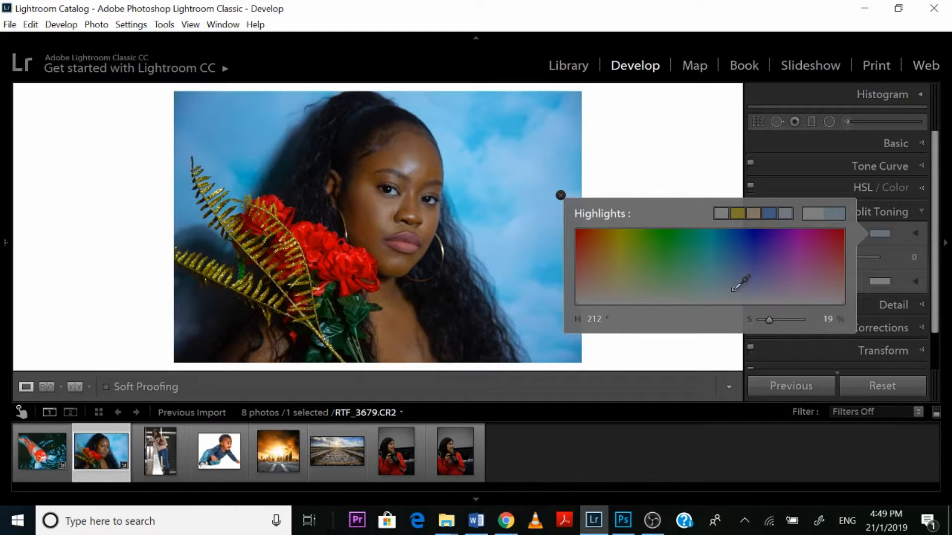
click(934, 255)
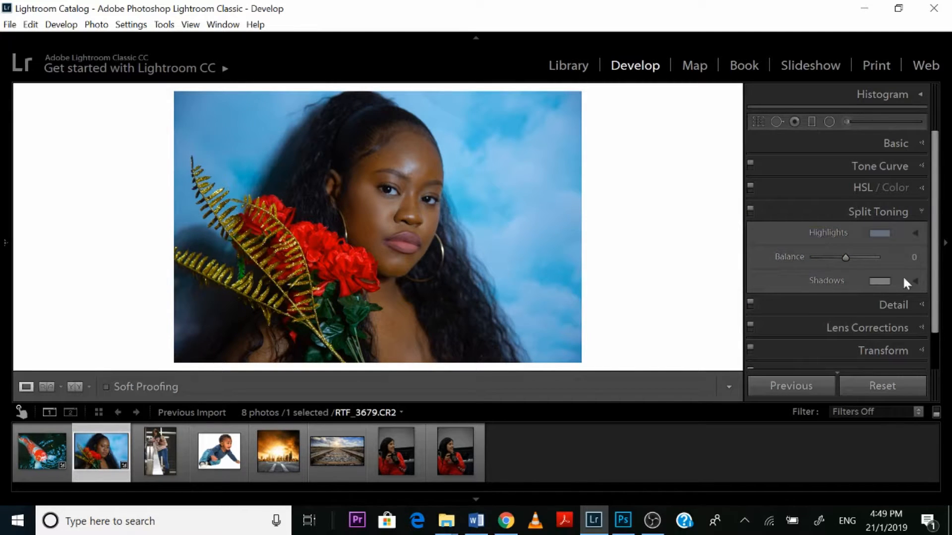
click(925, 212)
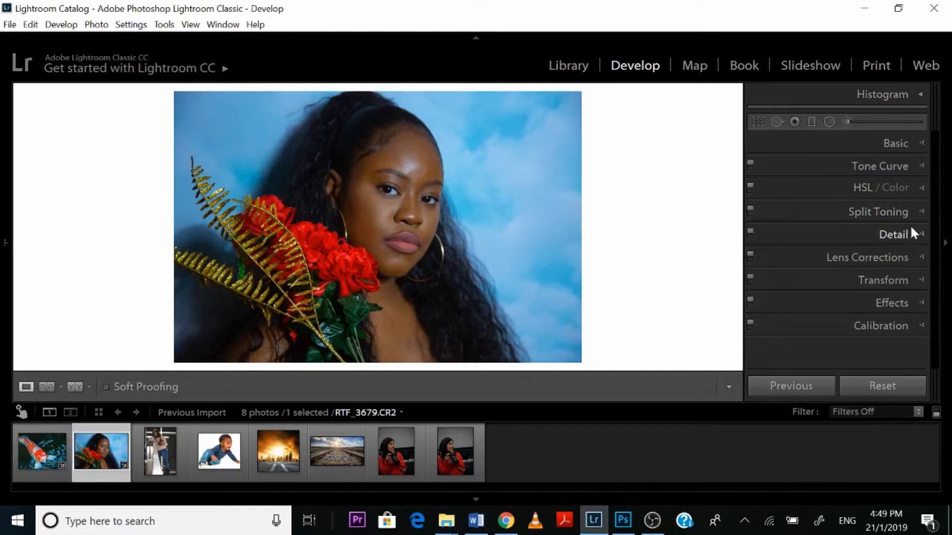
Set the portrait's Sharpening Amount to 74 and inspect the face at closer zoom levels
click(915, 233)
scroll(922, 219, down, 1)
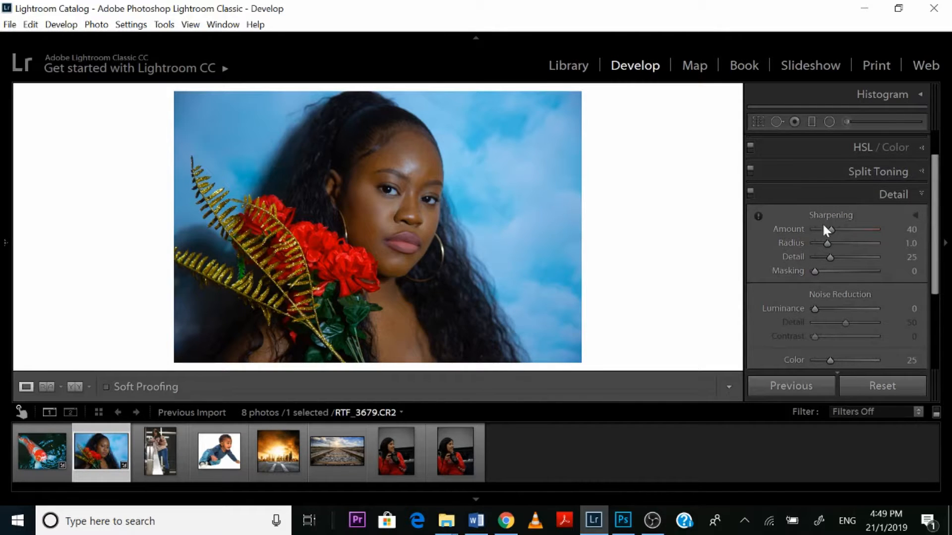
drag(831, 231, 843, 230)
click(404, 166)
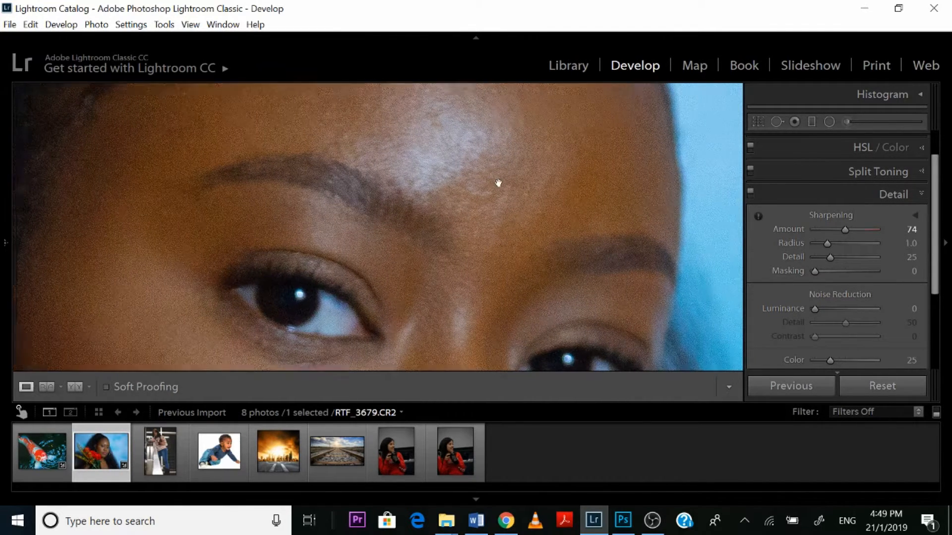
key(ctrl+minus)
drag(498, 183, 489, 159)
key(ctrl+minus)
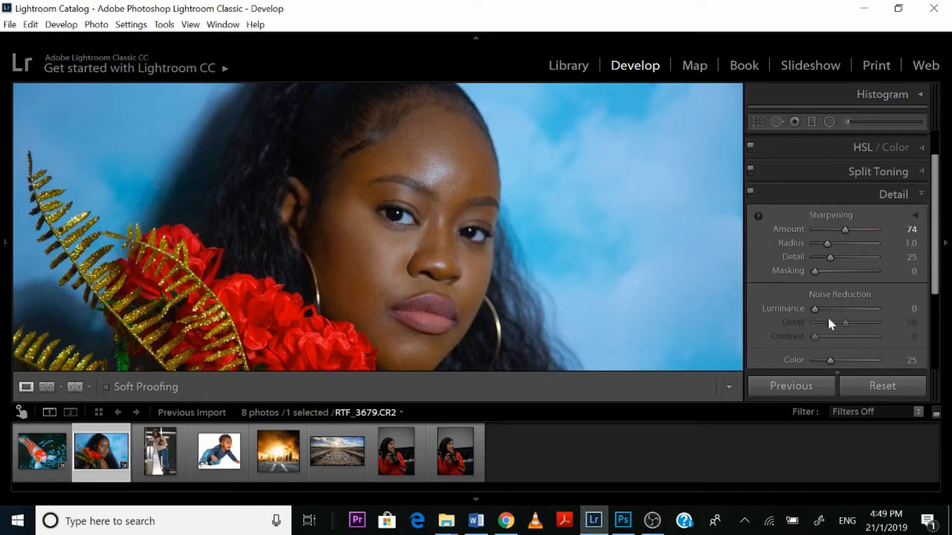
Set the portrait's Noise Reduction to Luminance 74 and Detail 78, comparing it in the Before & After view
drag(814, 308, 841, 308)
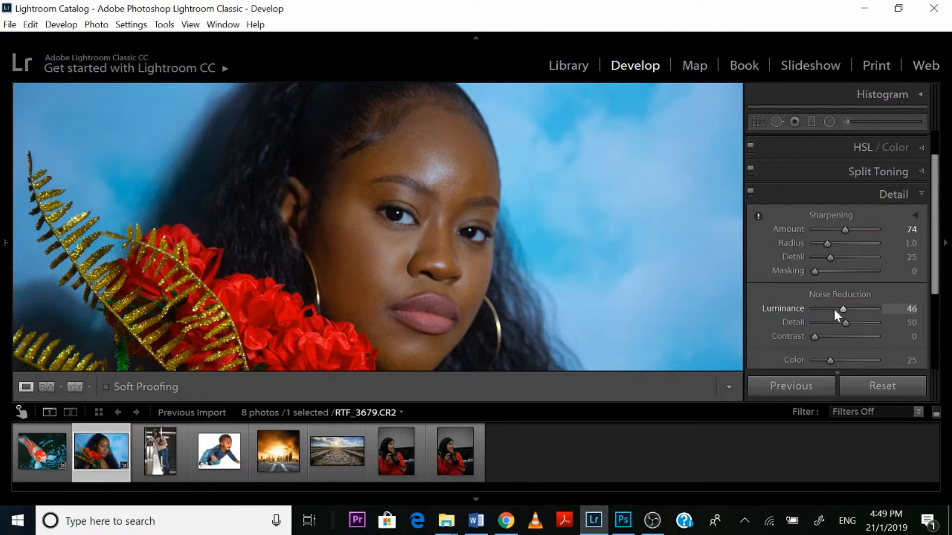
drag(841, 309, 860, 311)
click(676, 215)
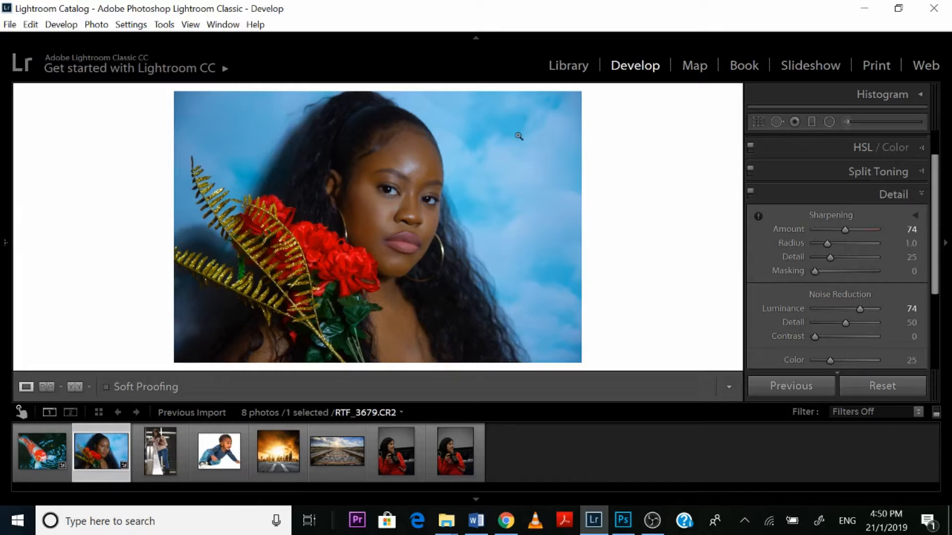
click(75, 387)
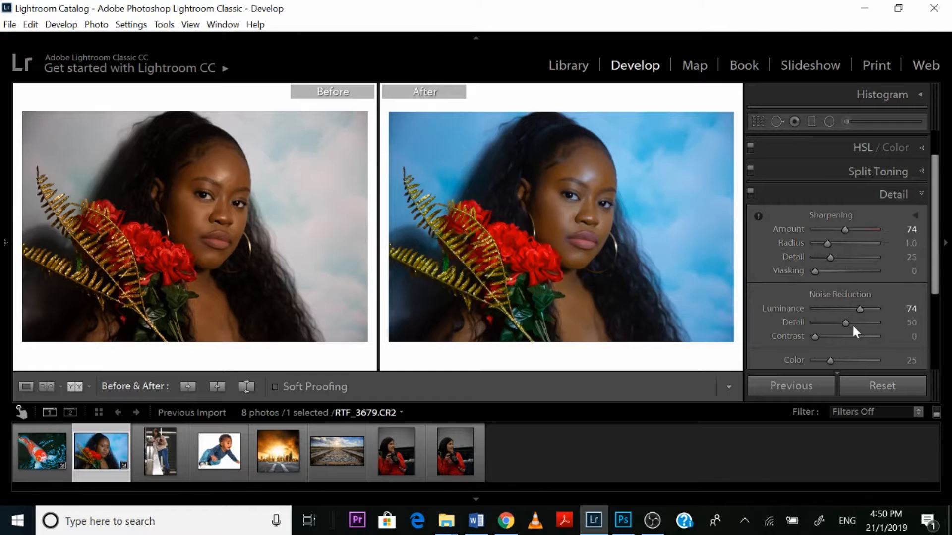
drag(846, 323, 859, 323)
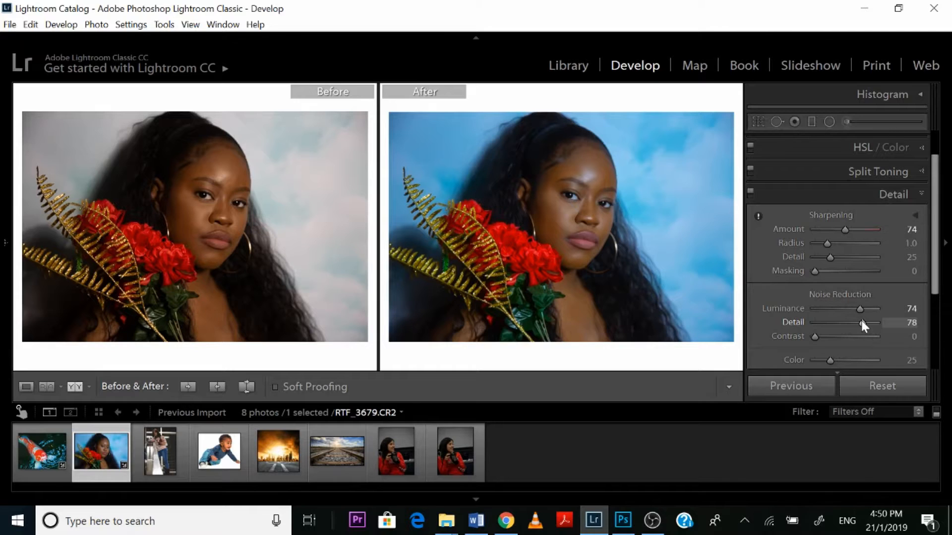
Select P1080504.jpg and set its white balance to Auto in the Basic settings
click(160, 438)
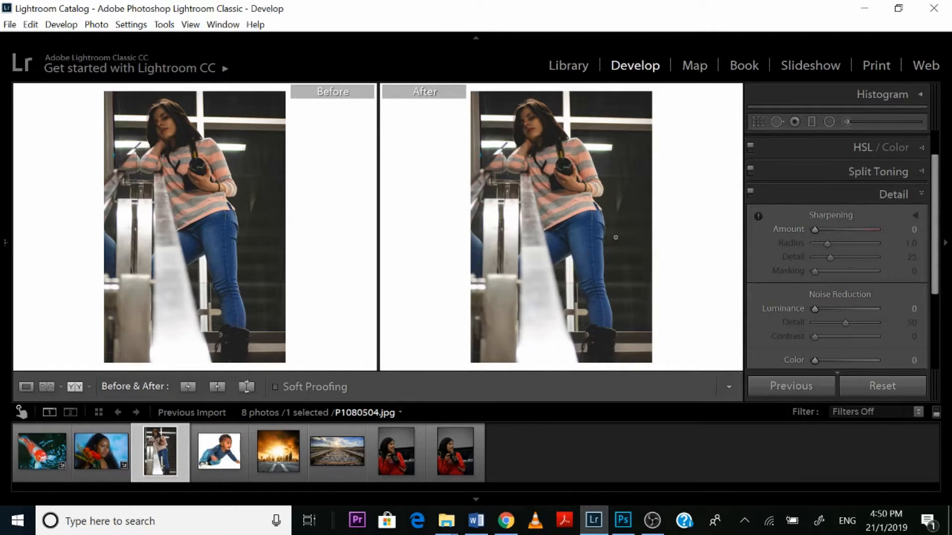
click(920, 190)
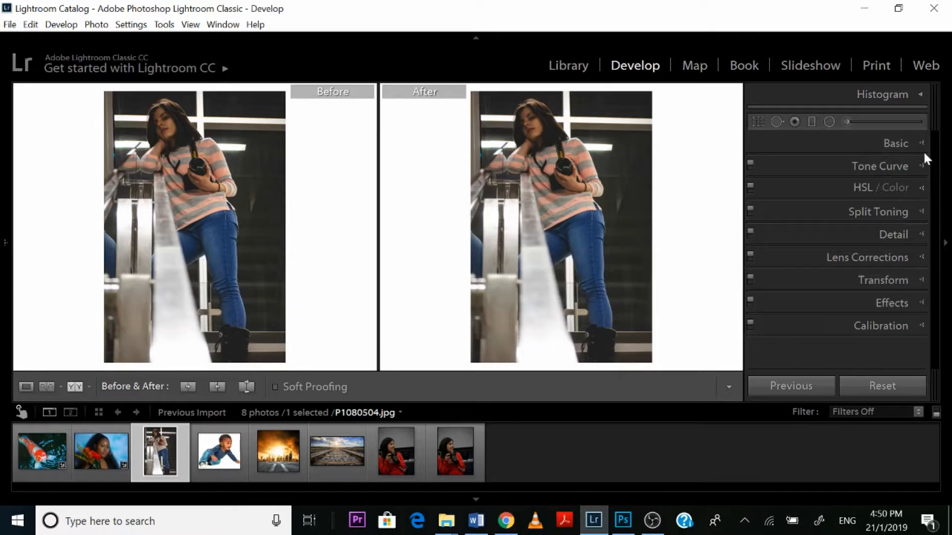
click(921, 142)
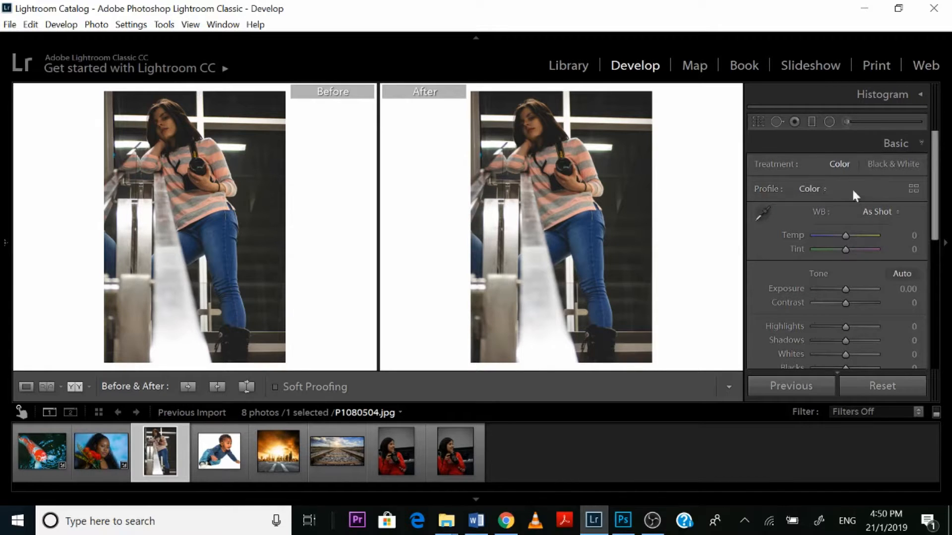
click(884, 212)
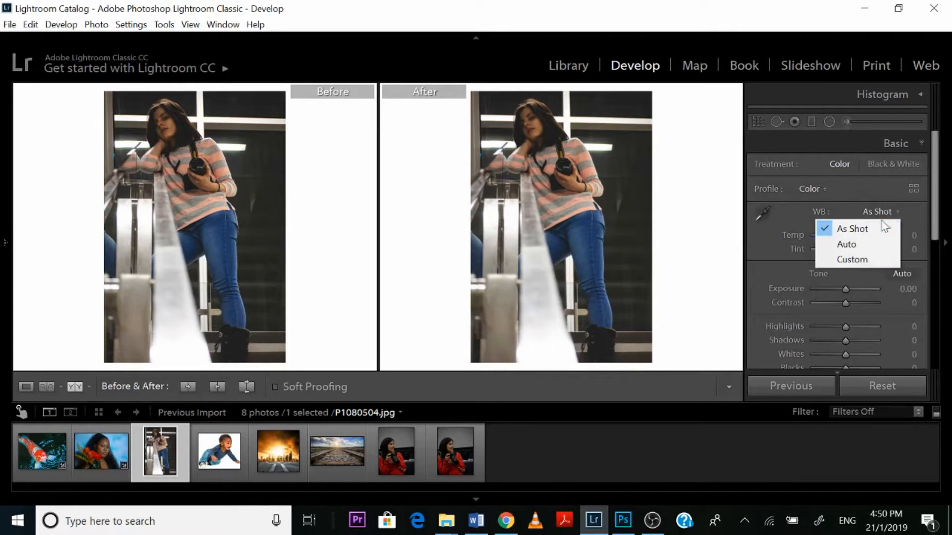
click(865, 244)
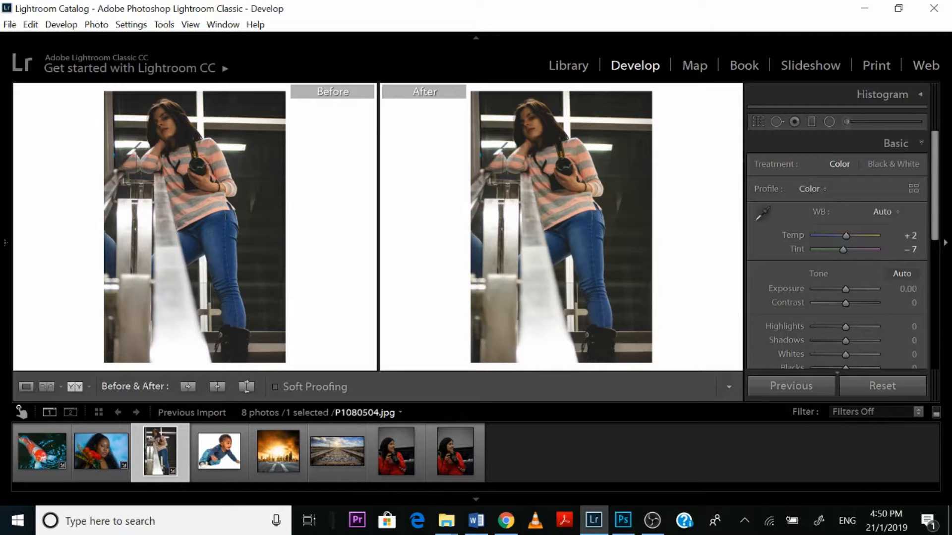
Set the tone of P1080504.jpg to Exposure +0.69, Highlights −35 and Blacks +46
drag(937, 174, 938, 205)
drag(845, 228, 851, 227)
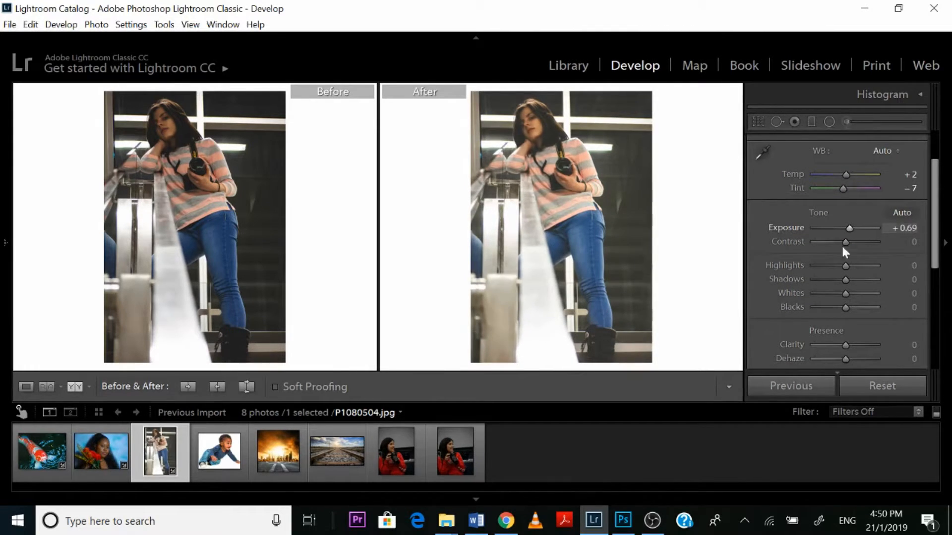
drag(846, 265, 835, 266)
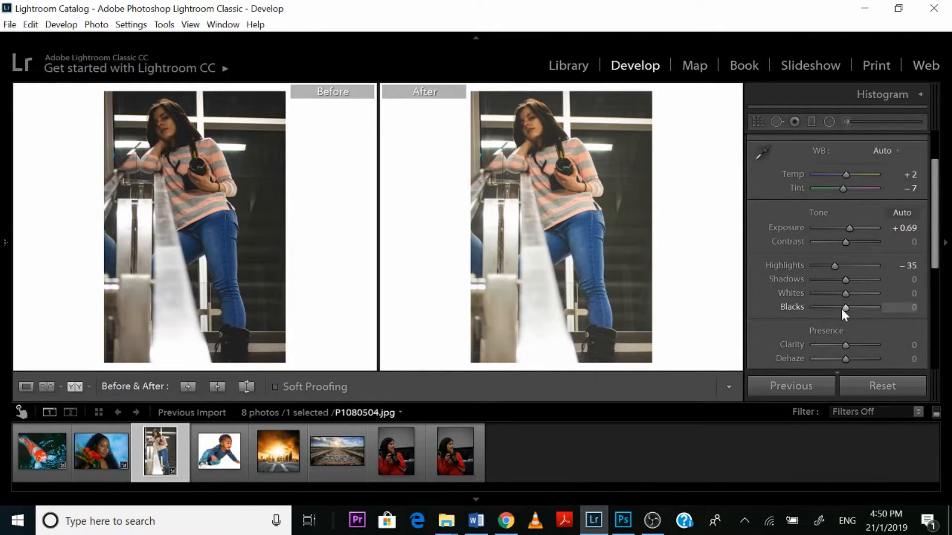
drag(843, 307, 855, 306)
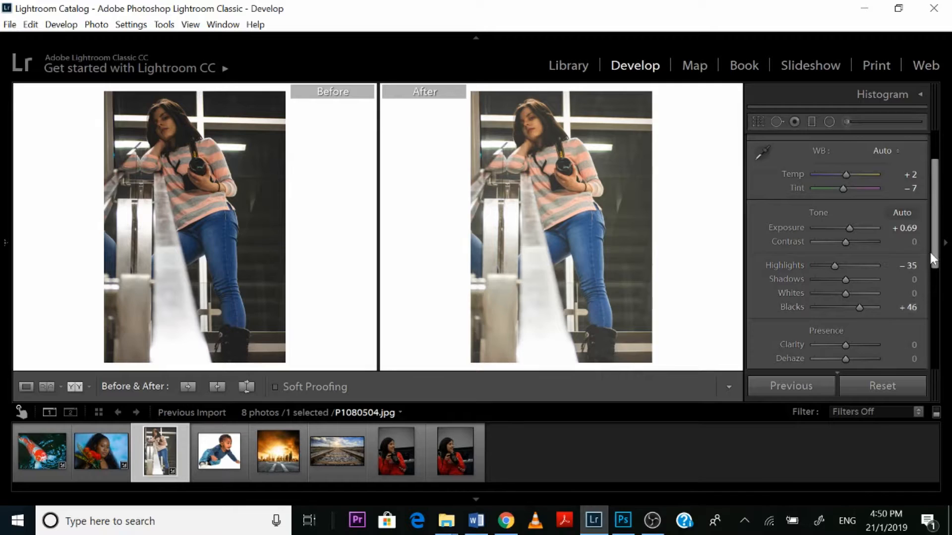
Raise the Saturation of P1080504.jpg slightly in the Basic settings, keeping it below +27
scroll(855, 297, down, 3)
drag(846, 275, 853, 276)
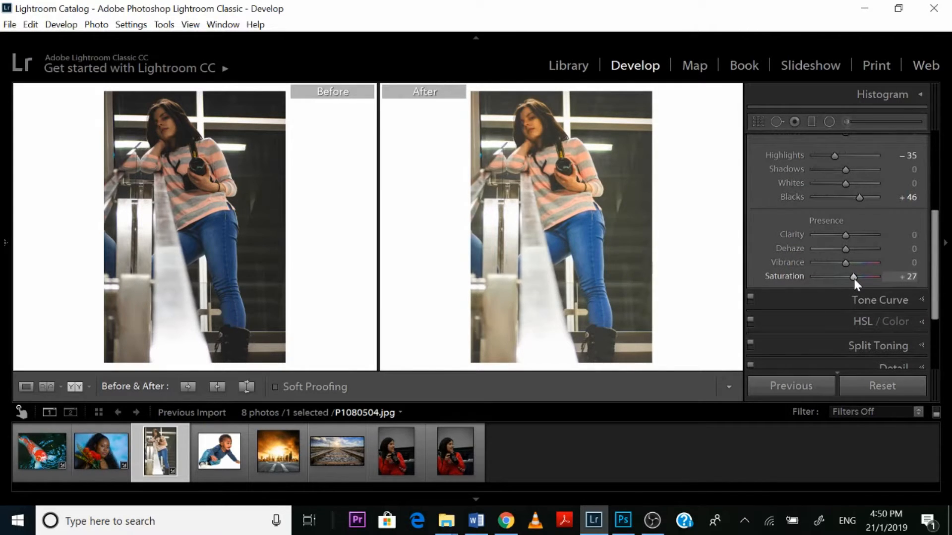
drag(854, 278, 848, 276)
drag(936, 237, 923, 135)
click(914, 144)
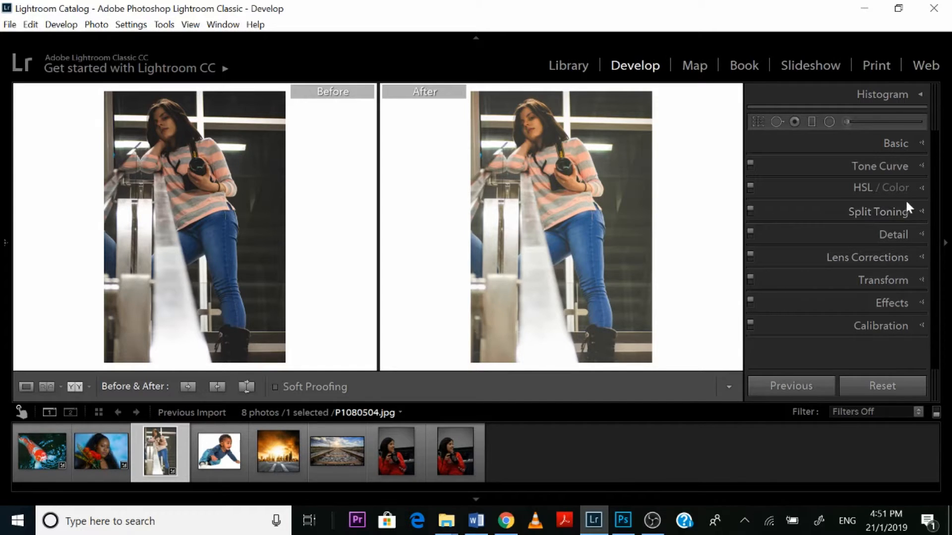
Set the Blue luminance of P1080504.jpg to −37 in the HSL settings
click(922, 186)
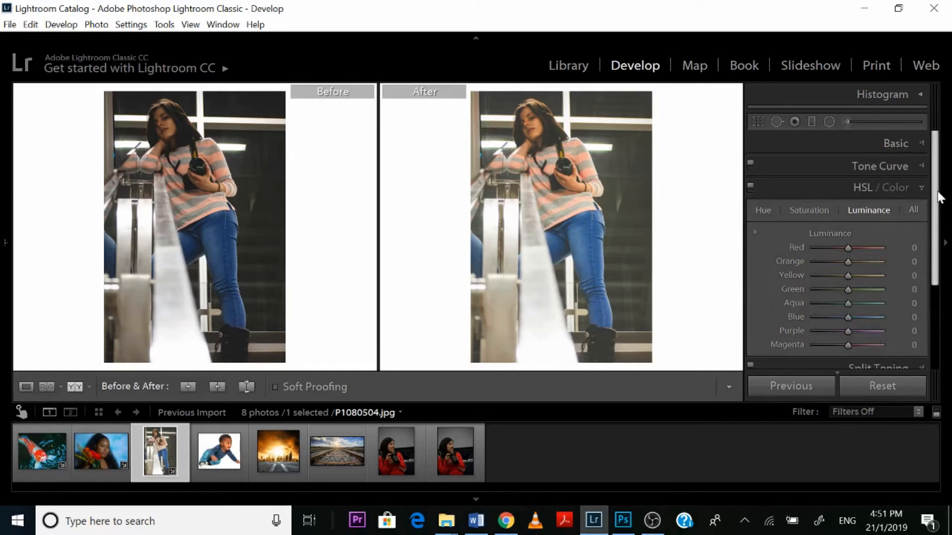
scroll(921, 238, down, 3)
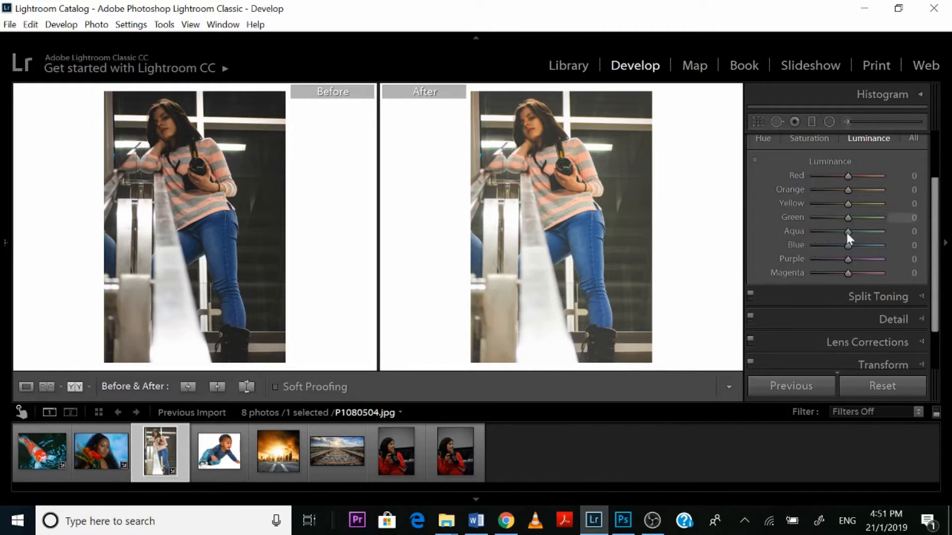
mouse_move(848, 243)
mouse_down()
mouse_move(811, 249)
mouse_move(837, 246)
mouse_up()
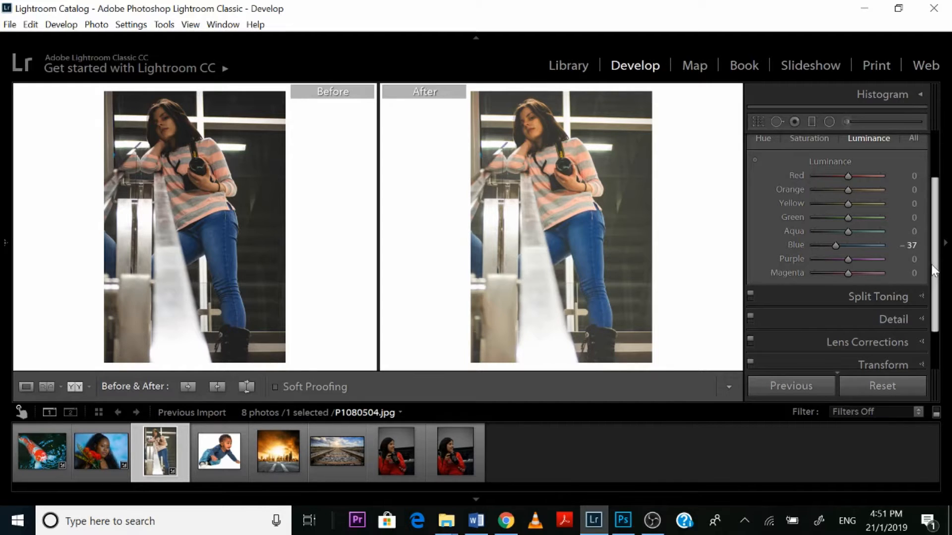
scroll(934, 255, up, 1)
scroll(934, 255, up, 1)
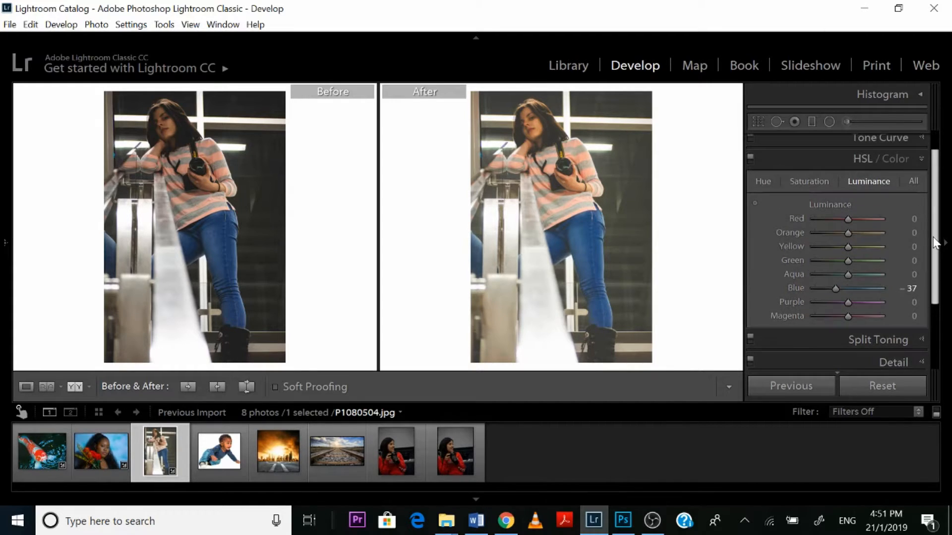
click(916, 160)
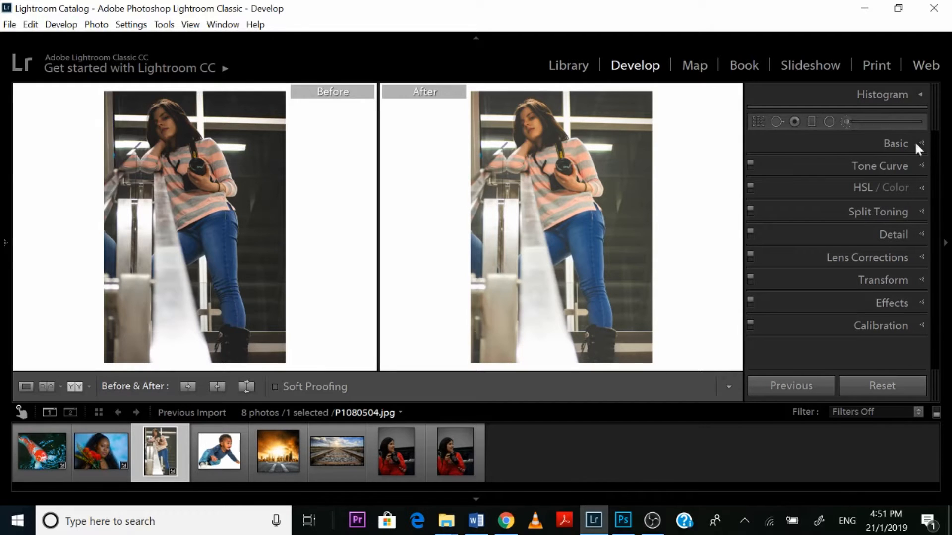
Set the Post-Crop Vignetting Amount of P1080504.jpg to −41
click(907, 306)
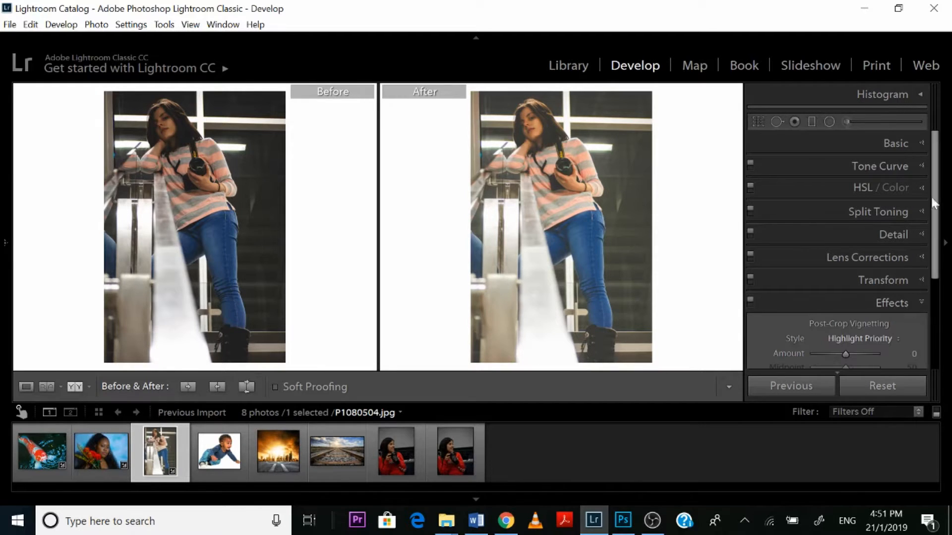
scroll(937, 223, down, 1)
scroll(937, 226, down, 4)
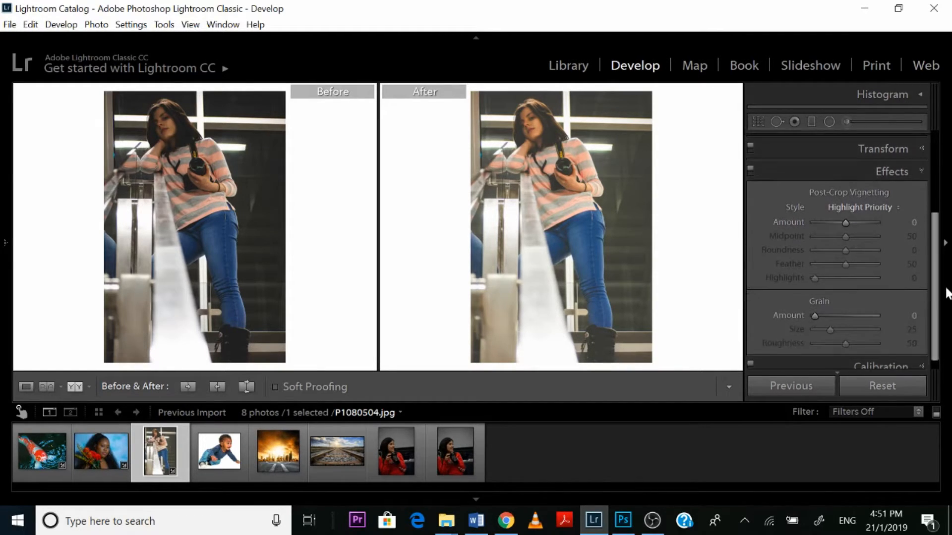
mouse_move(842, 219)
mouse_down()
mouse_move(850, 217)
mouse_move(832, 227)
mouse_up()
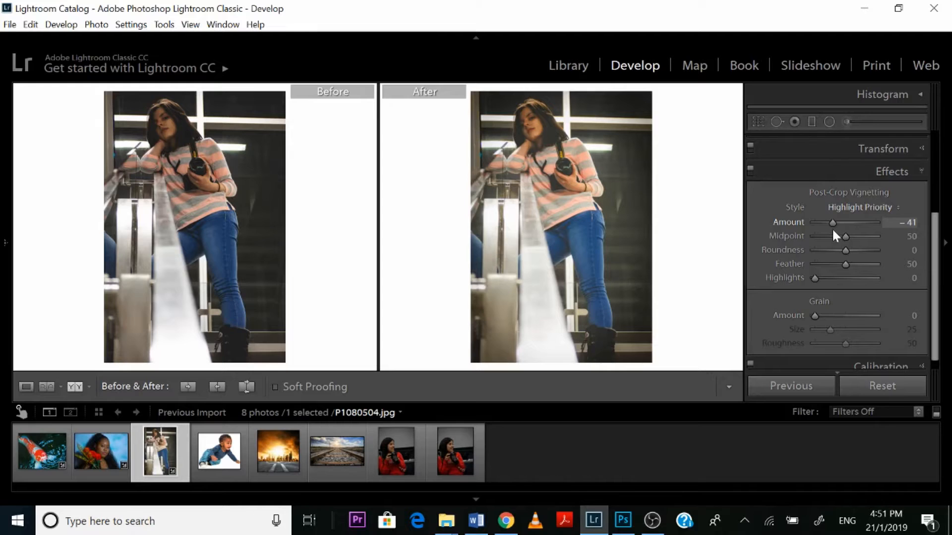
Try a Grain Amount of 88 on P1080504.jpg, reset it to 0 and compare the photo in the Before & After view
drag(937, 248, 940, 289)
drag(814, 309, 865, 305)
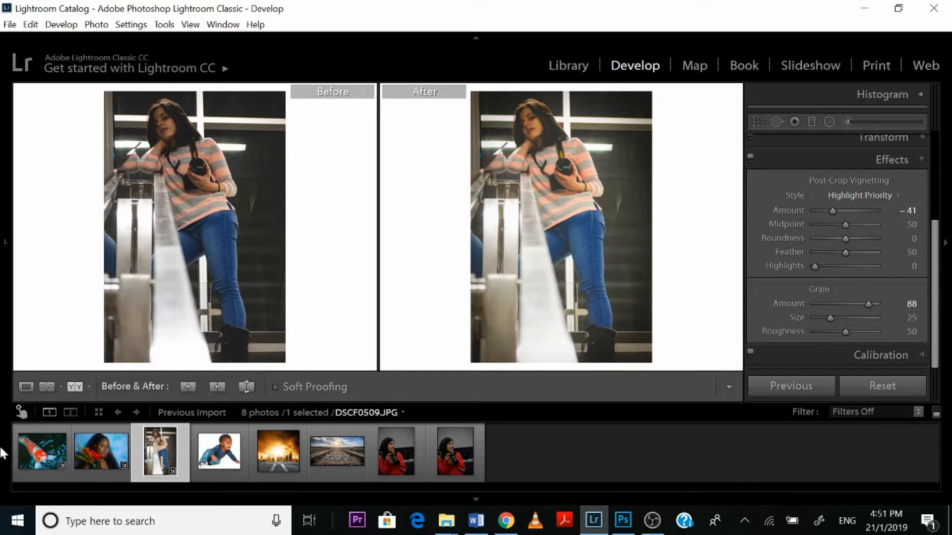
click(26, 386)
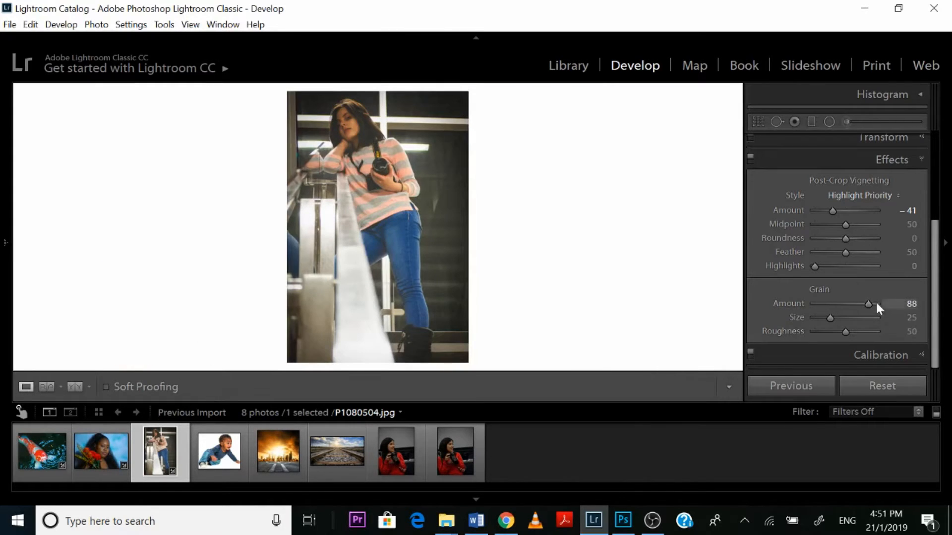
drag(867, 304, 805, 308)
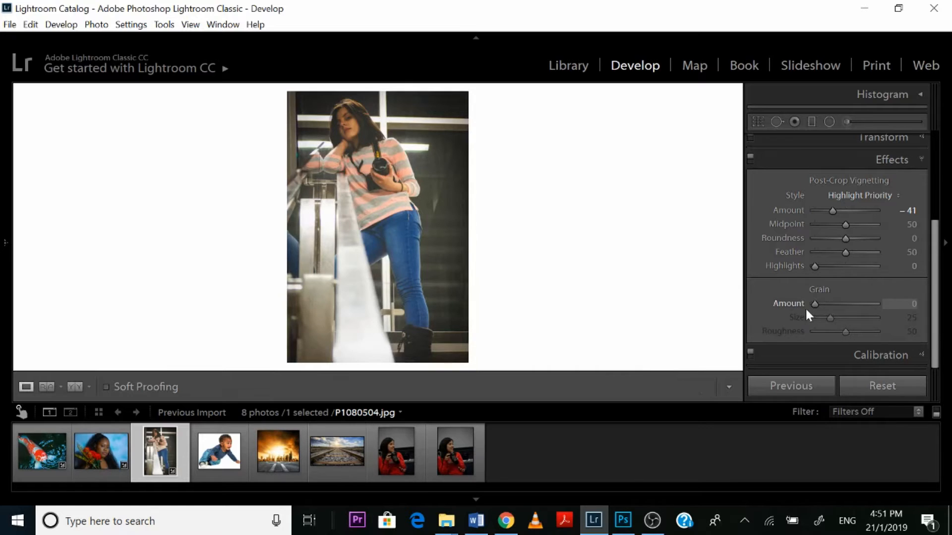
click(918, 160)
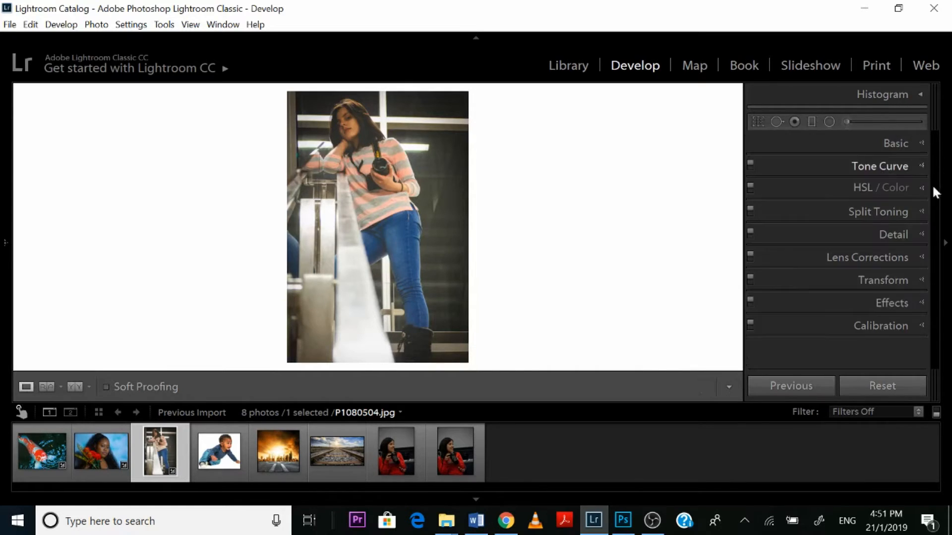
click(75, 387)
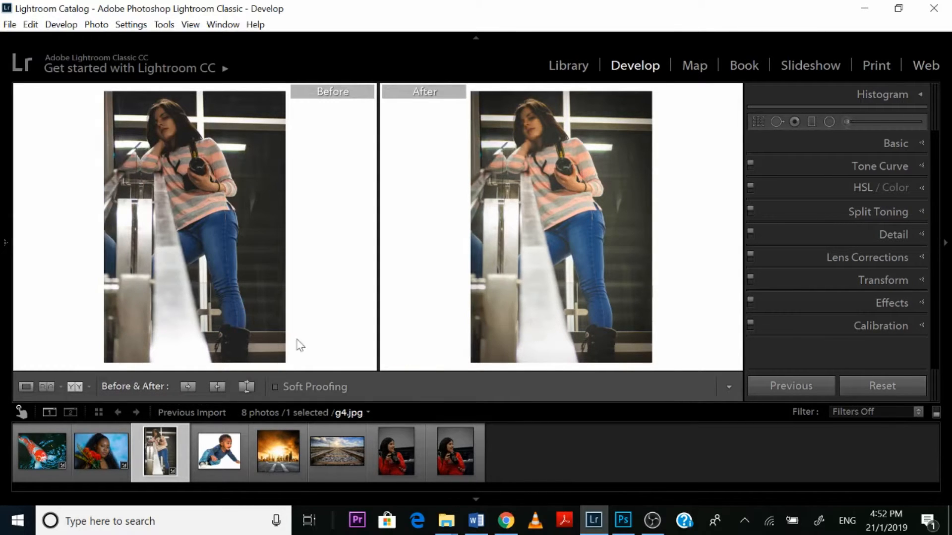
Select g4.jpg, inspect the skyline up close in the single-photo view and set its white balance to Auto
click(278, 452)
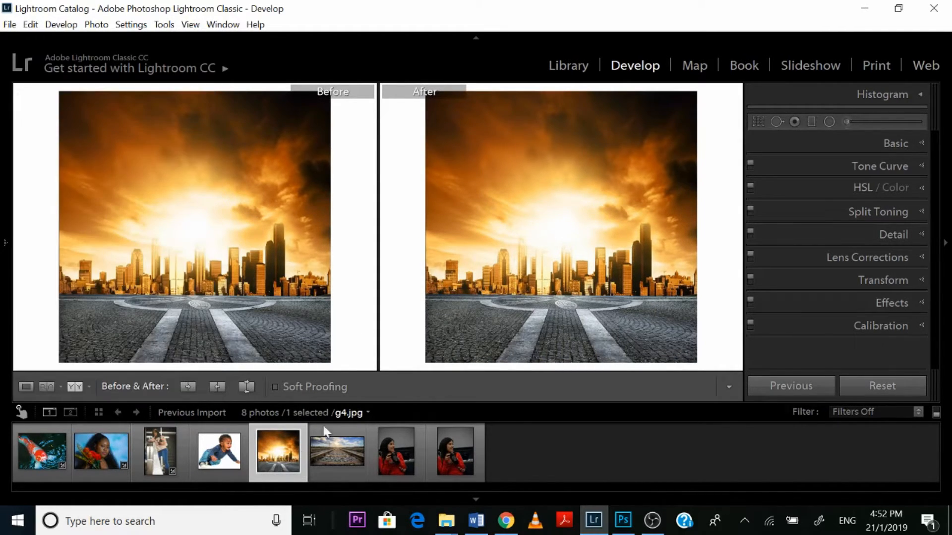
click(26, 386)
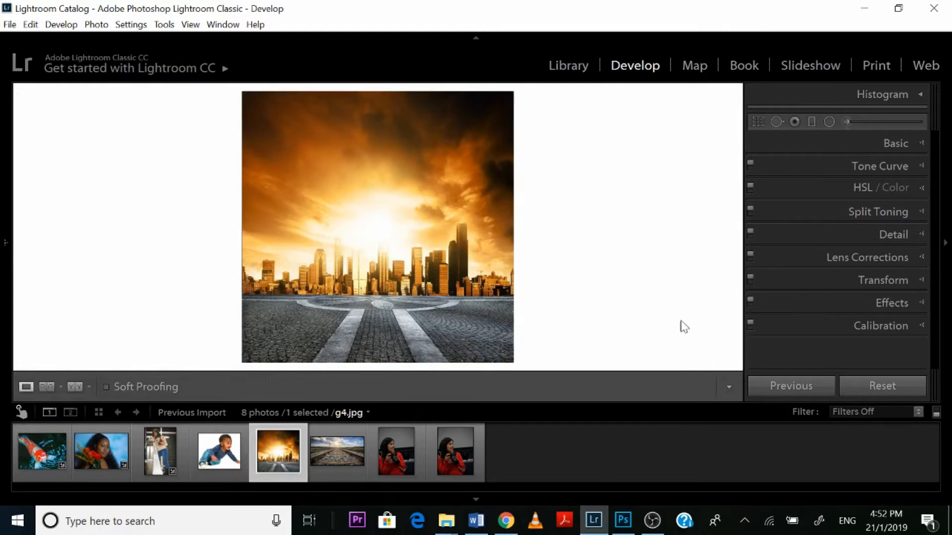
click(464, 253)
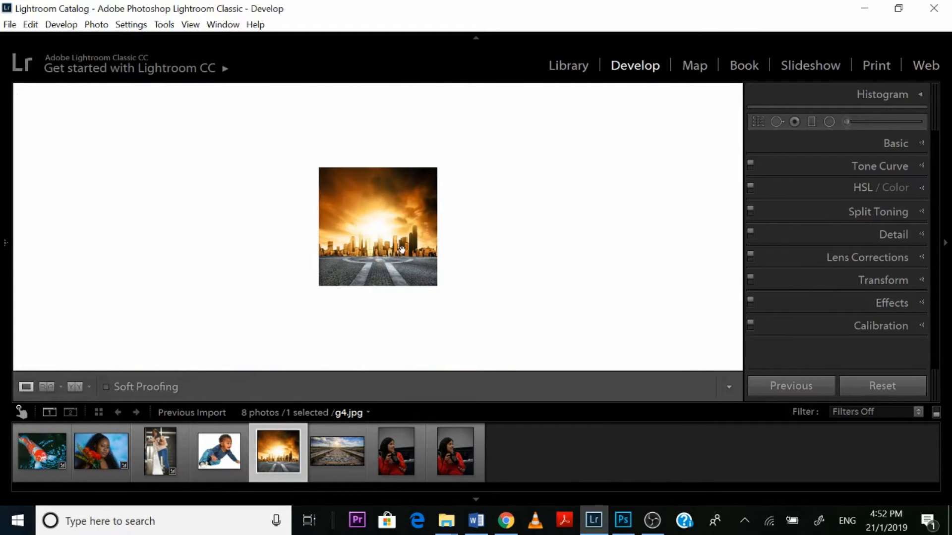
click(402, 250)
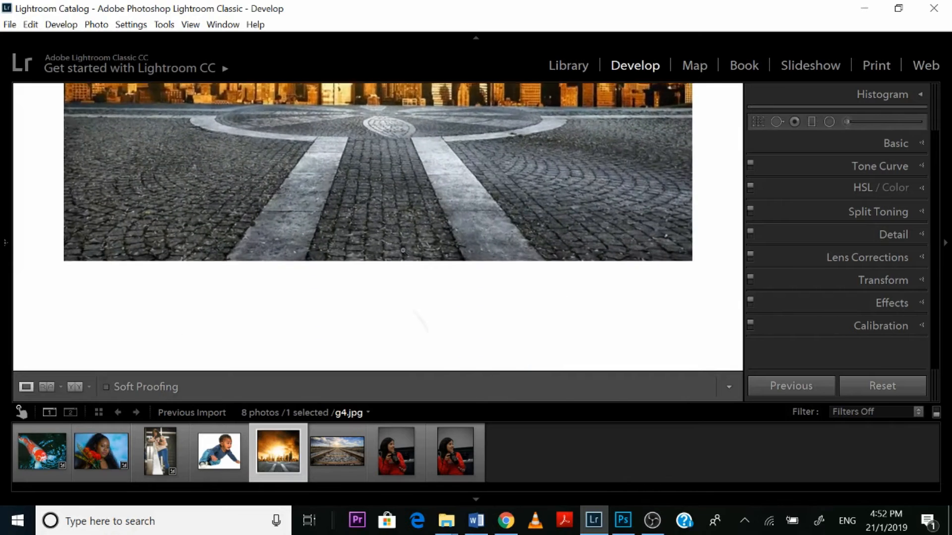
click(403, 251)
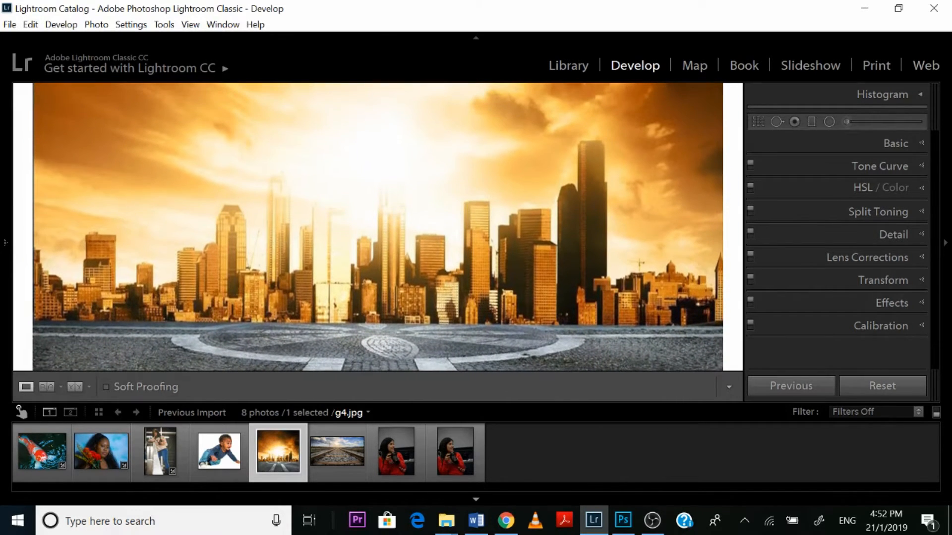
click(900, 140)
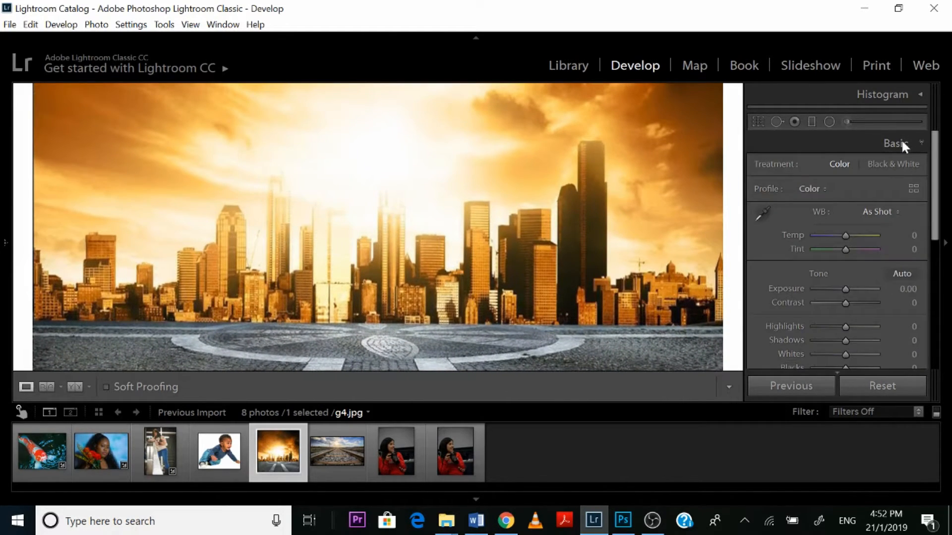
click(880, 213)
click(869, 246)
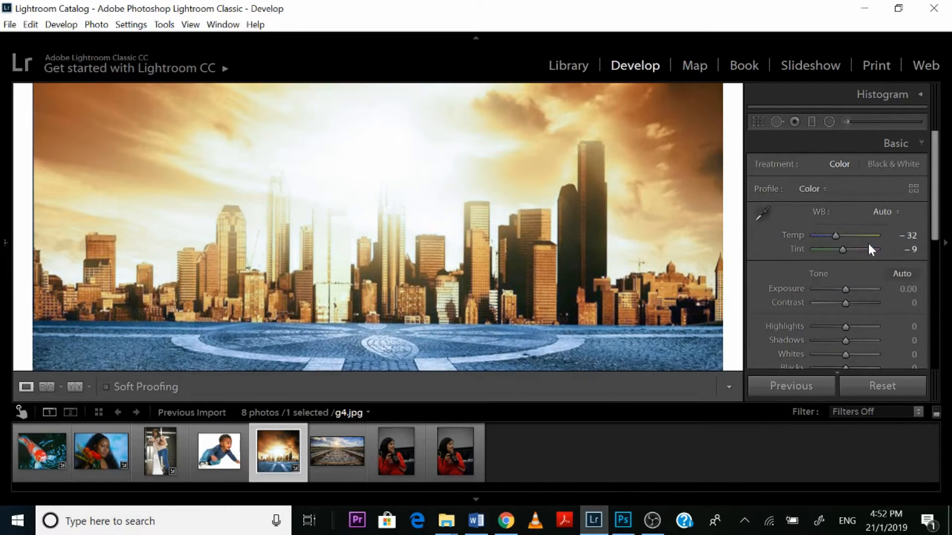
Compare g4.jpg in the Before & After view and set its white balance Temp to +19
click(433, 219)
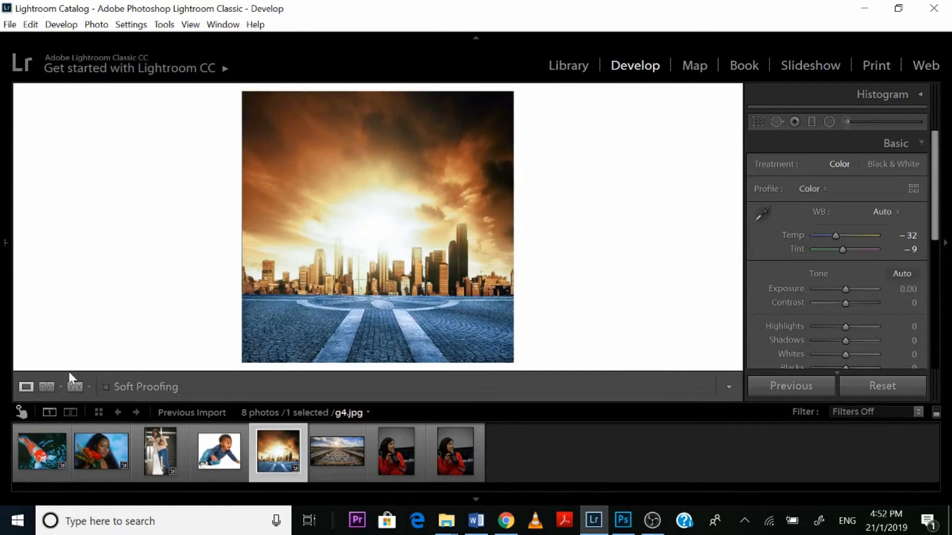
click(75, 387)
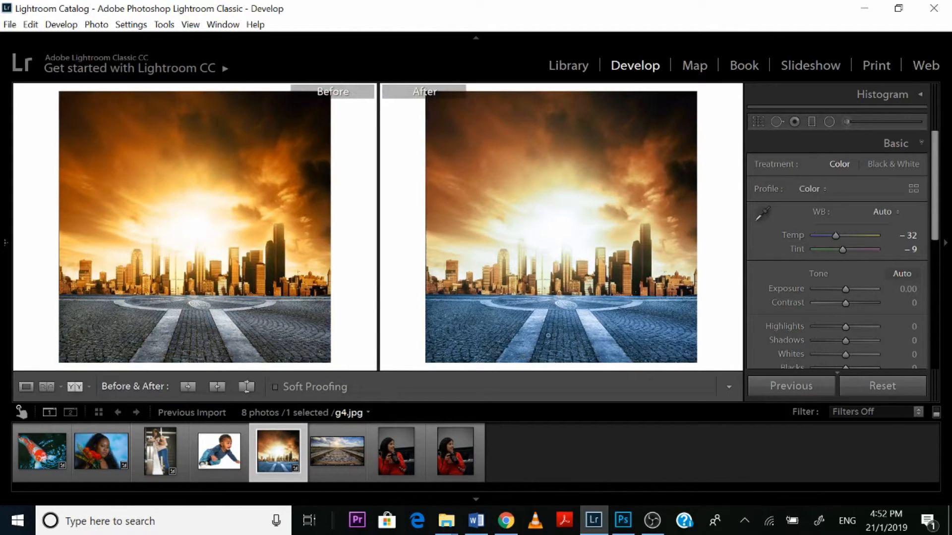
drag(834, 234, 853, 238)
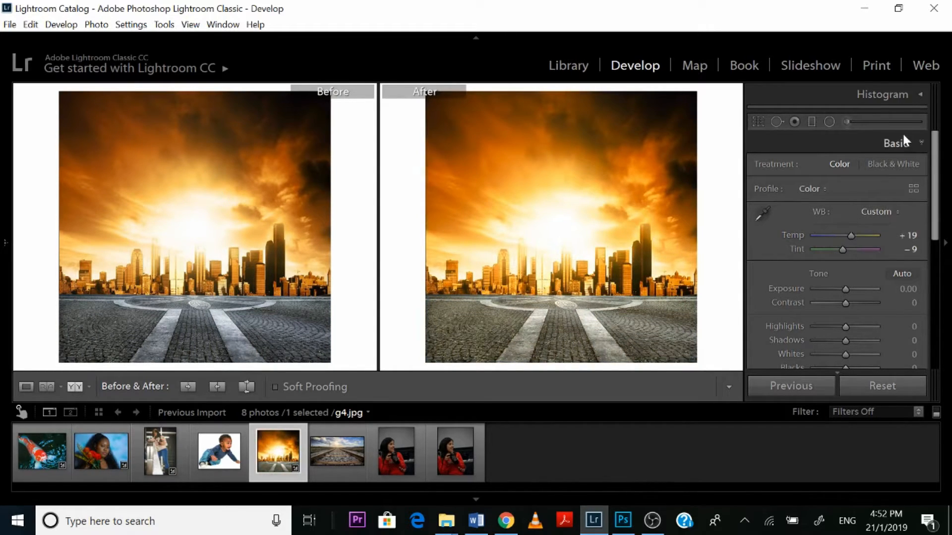
Set the tone of g4.jpg to Exposure −1.18, Shadows −80 and Blacks −74
click(943, 184)
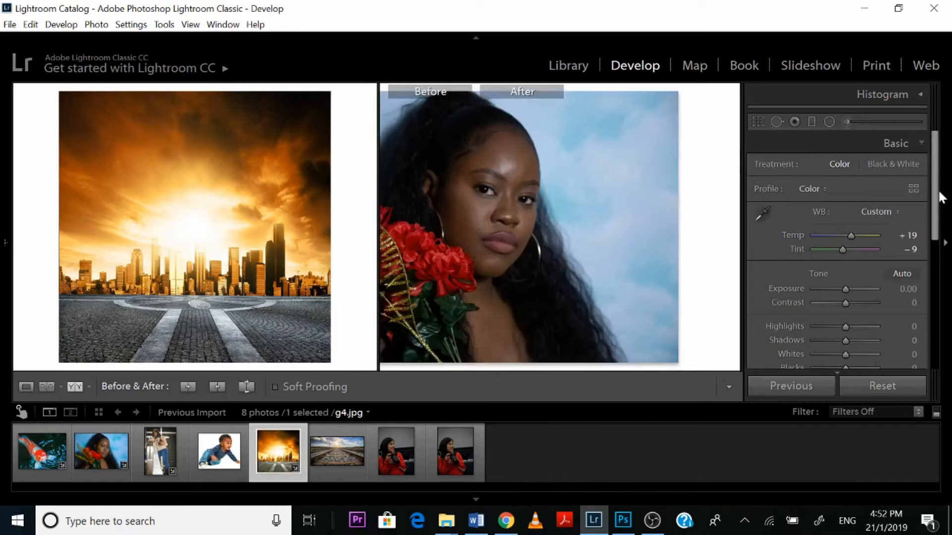
click(946, 243)
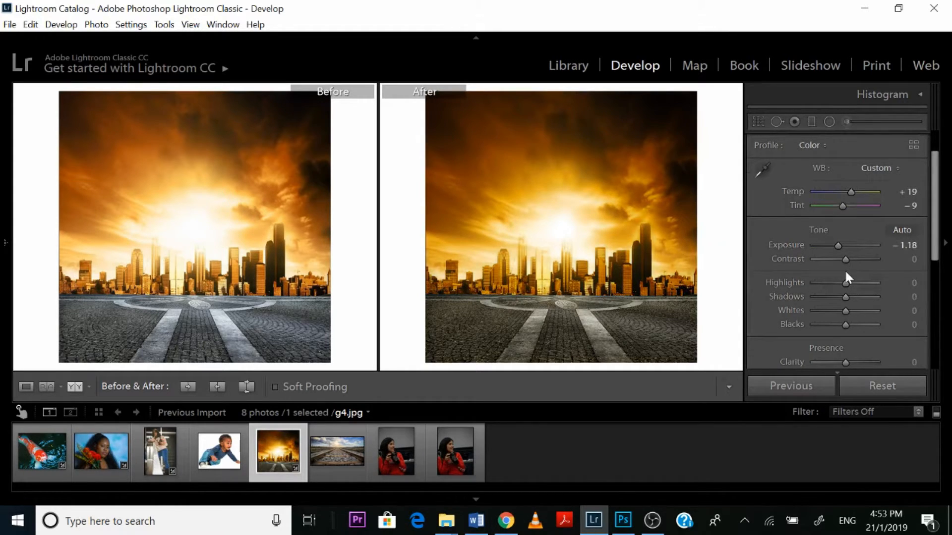
drag(845, 298, 823, 327)
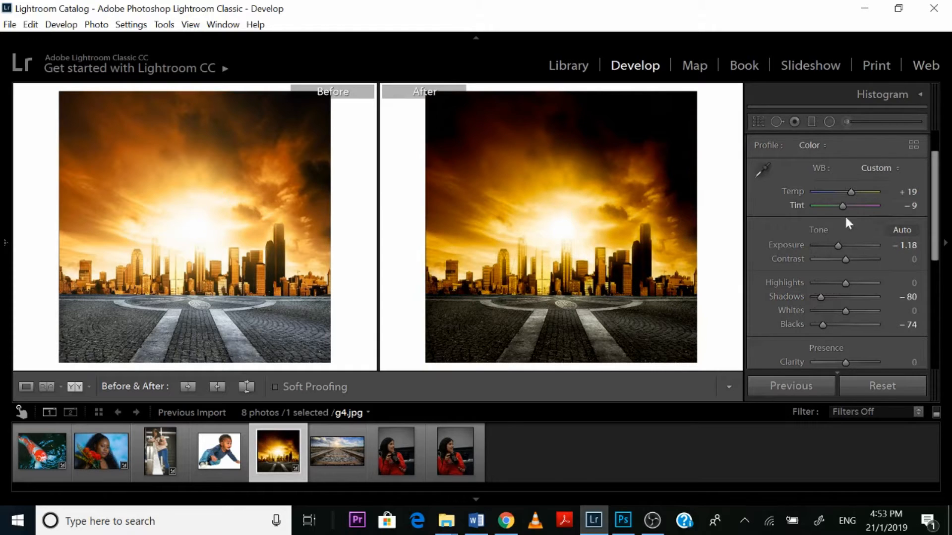
Set the Saturation of g4.jpg to −20 and collapse the Basic settings
scroll(854, 268, down, 3)
mouse_move(842, 310)
mouse_down()
mouse_move(853, 311)
mouse_move(830, 314)
mouse_up()
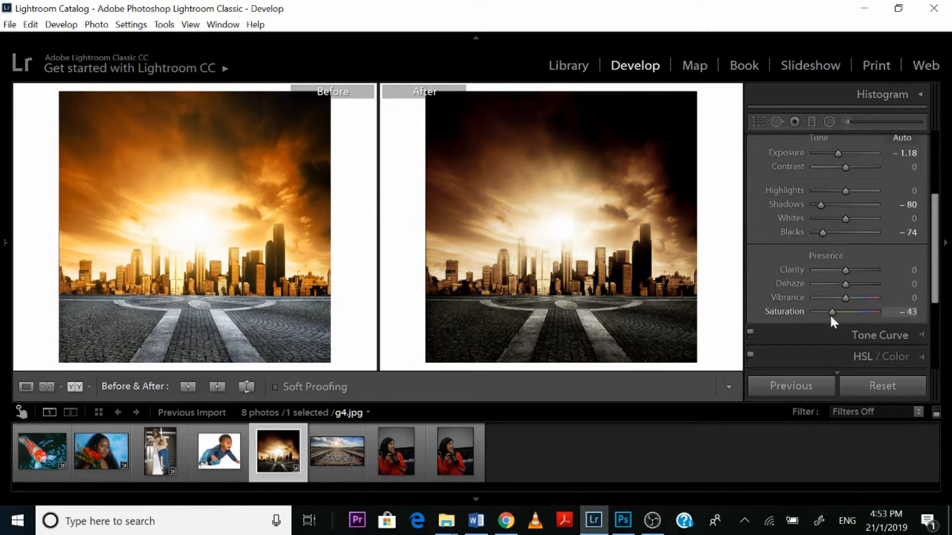
drag(831, 316, 837, 311)
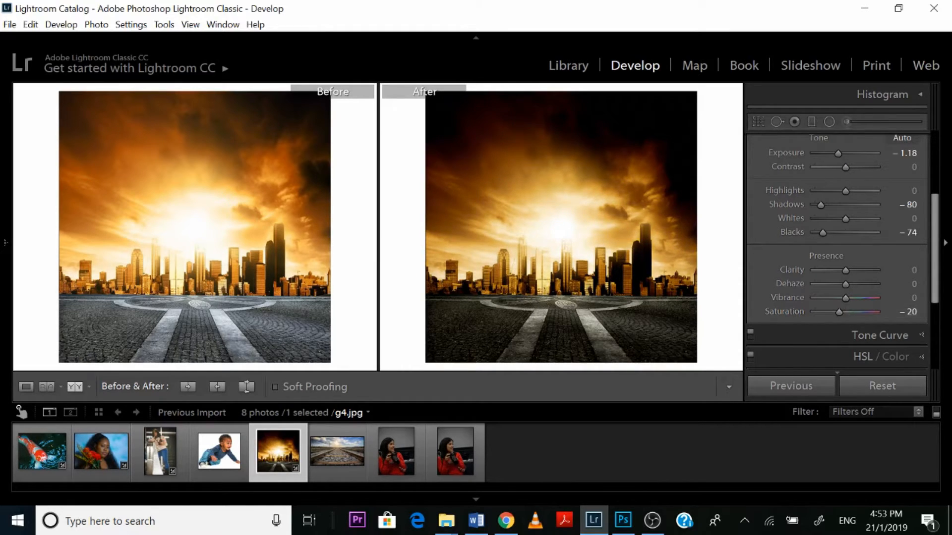
drag(938, 261, 936, 153)
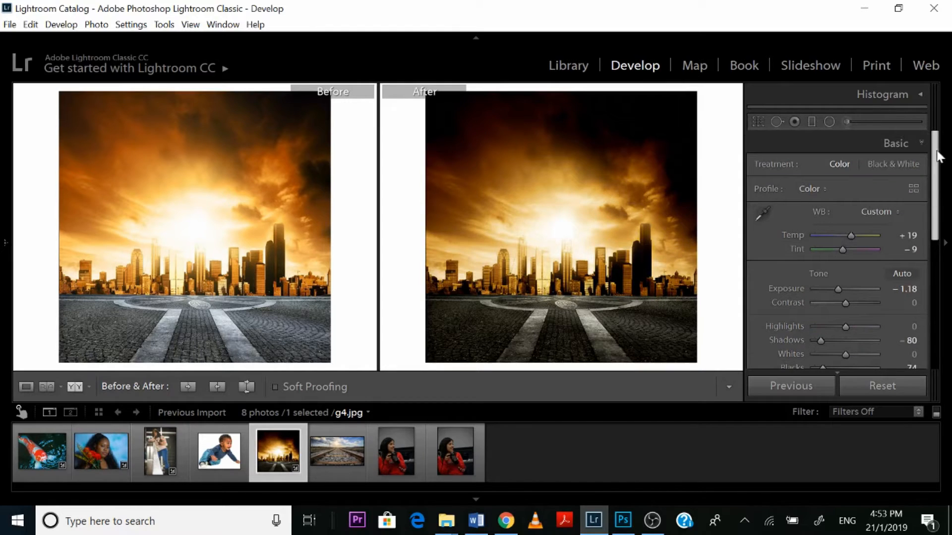
click(903, 142)
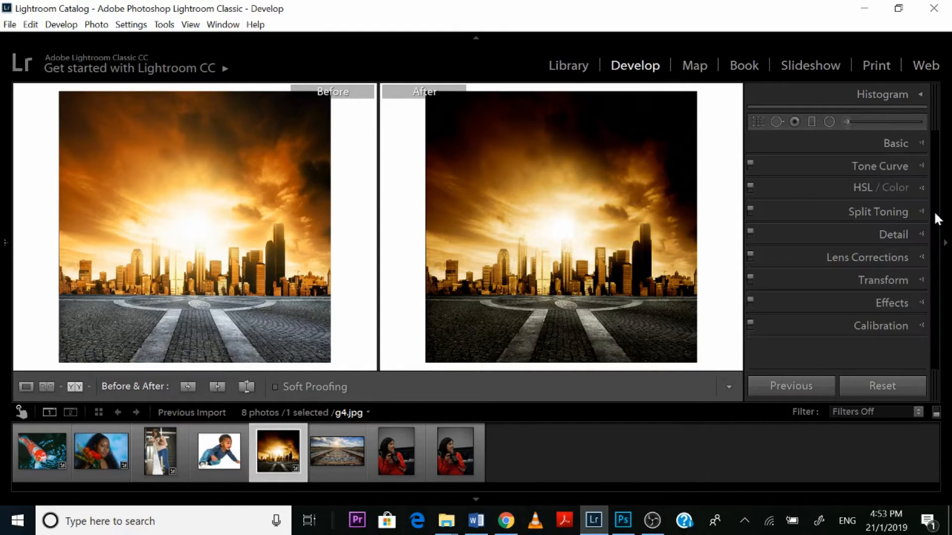
Set the Post-Crop Vignetting Amount of g4.jpg to −54 and select the railway tracks photo
click(914, 300)
drag(938, 240, 937, 297)
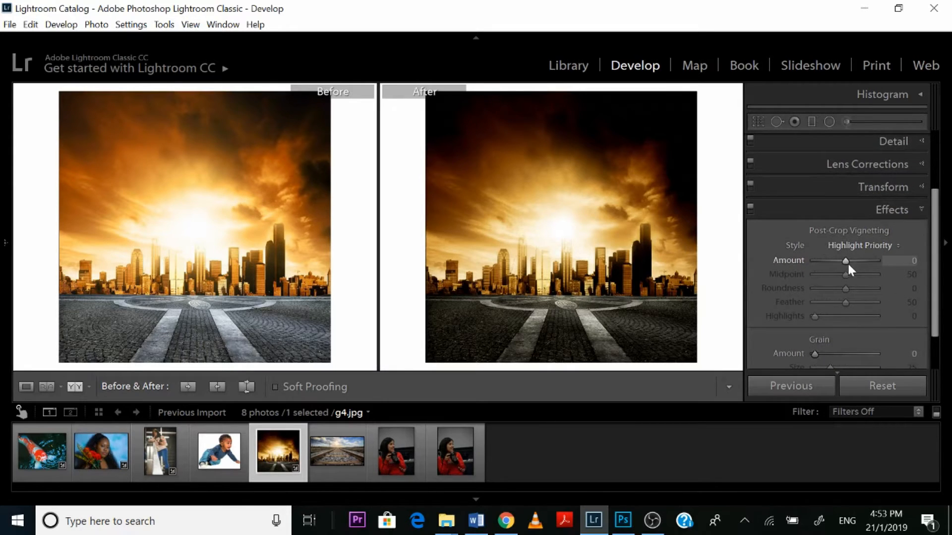
drag(842, 261, 826, 267)
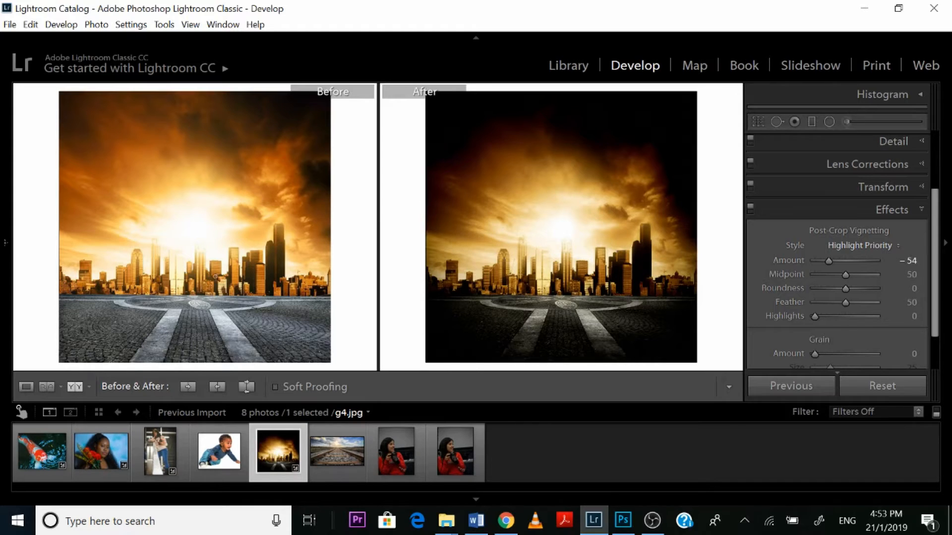
click(355, 451)
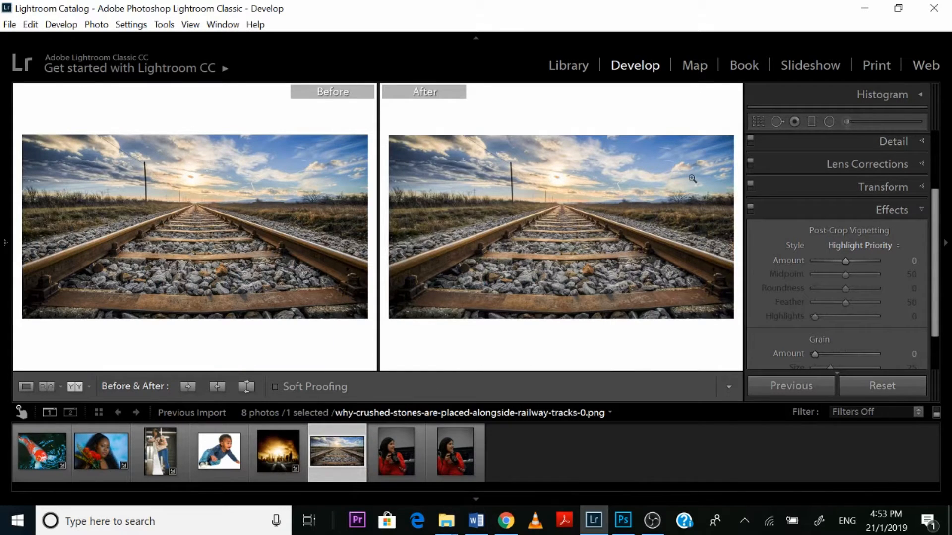
Show the railway tracks photo alone and set its Blue Primary Hue to −59 in the Calibration settings
click(26, 386)
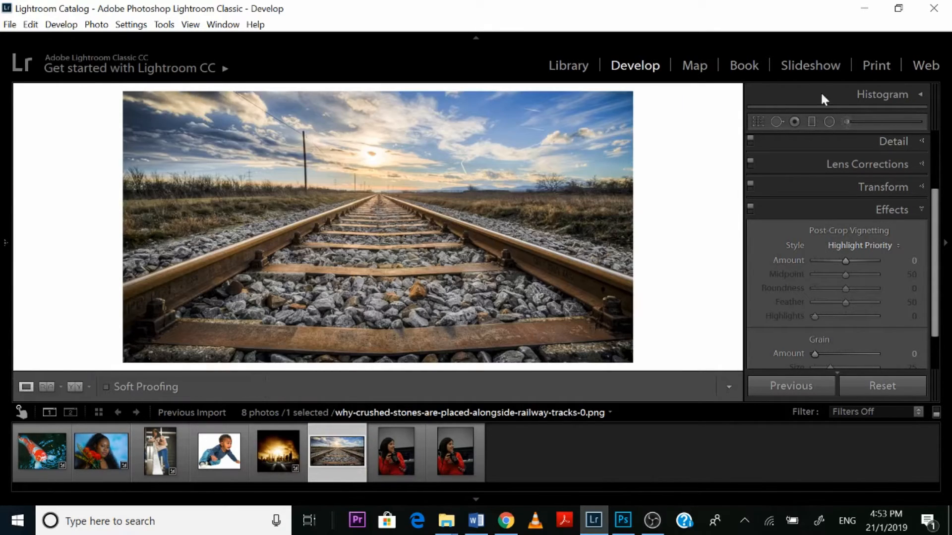
click(908, 214)
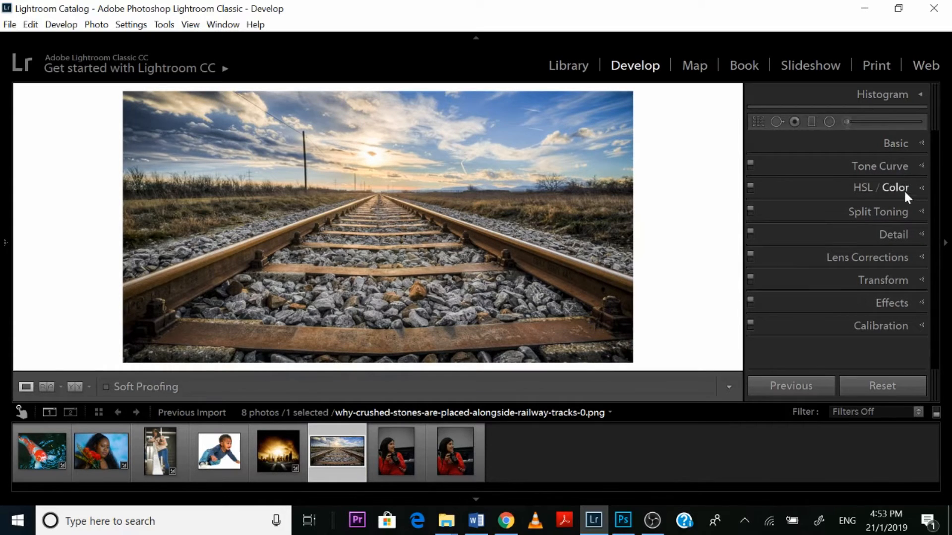
click(917, 235)
click(915, 231)
click(915, 325)
drag(932, 210, 935, 281)
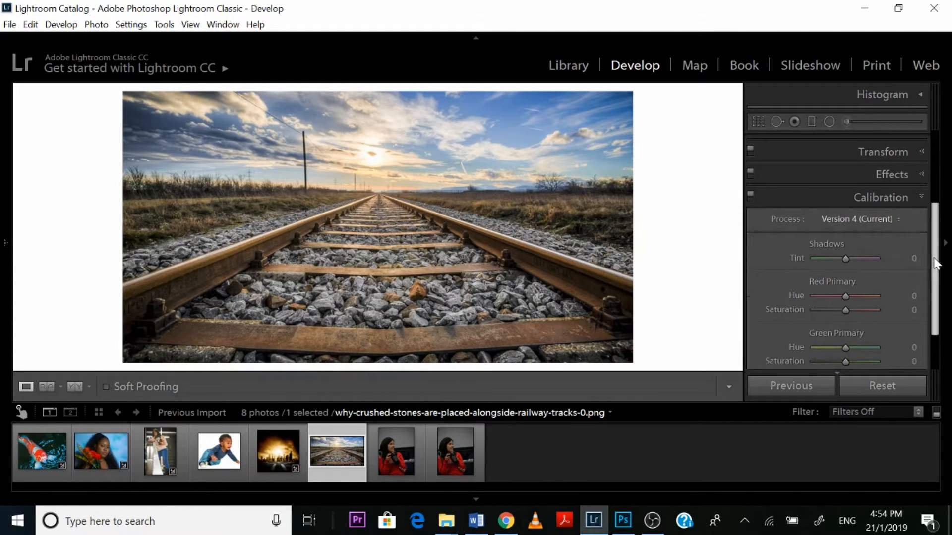
scroll(926, 293, down, 2)
mouse_move(846, 341)
mouse_down()
mouse_move(875, 339)
mouse_move(828, 342)
mouse_up()
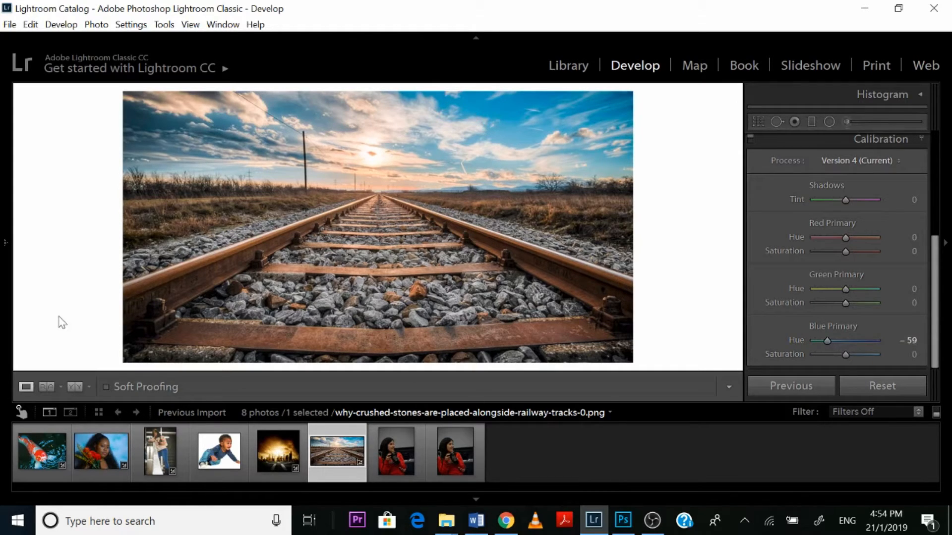
Compare the railway tracks photo in the Before & After view and collapse the Calibration settings
click(75, 387)
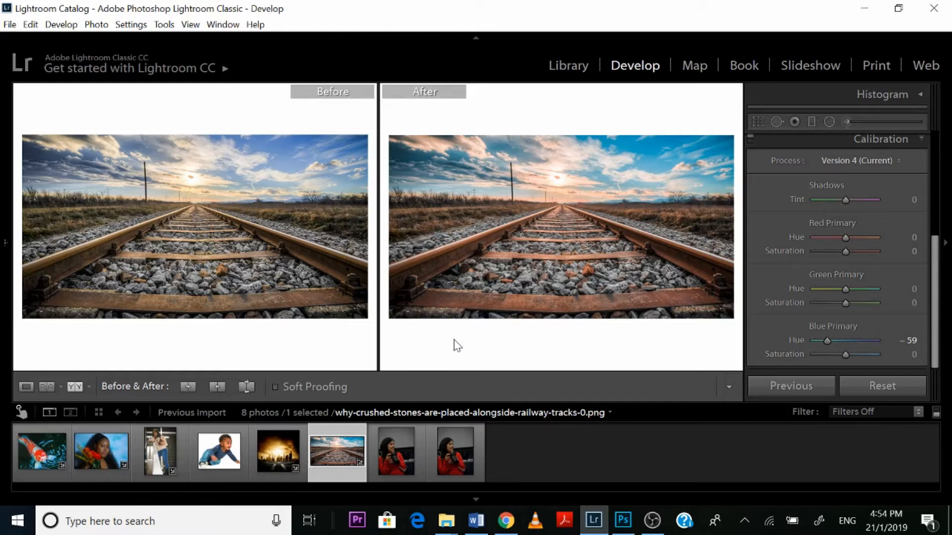
drag(935, 261, 933, 221)
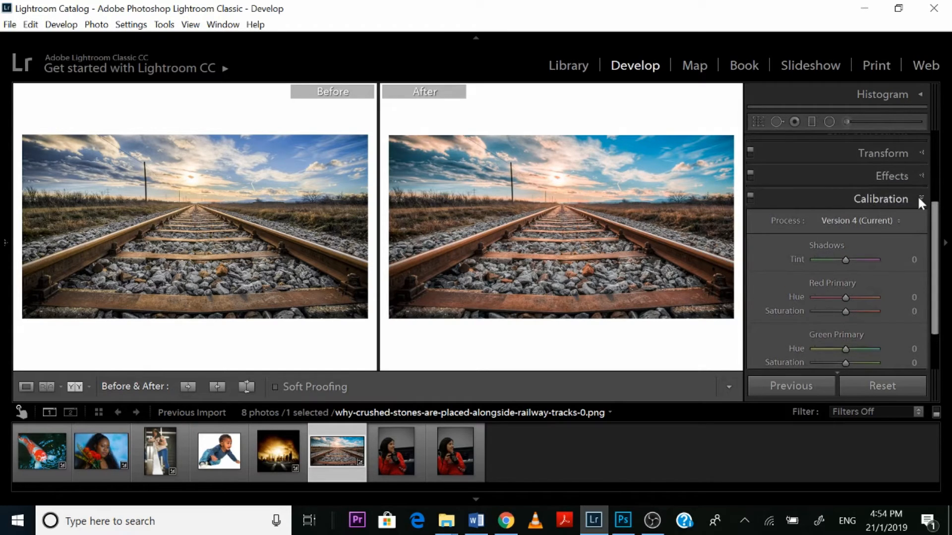
click(918, 199)
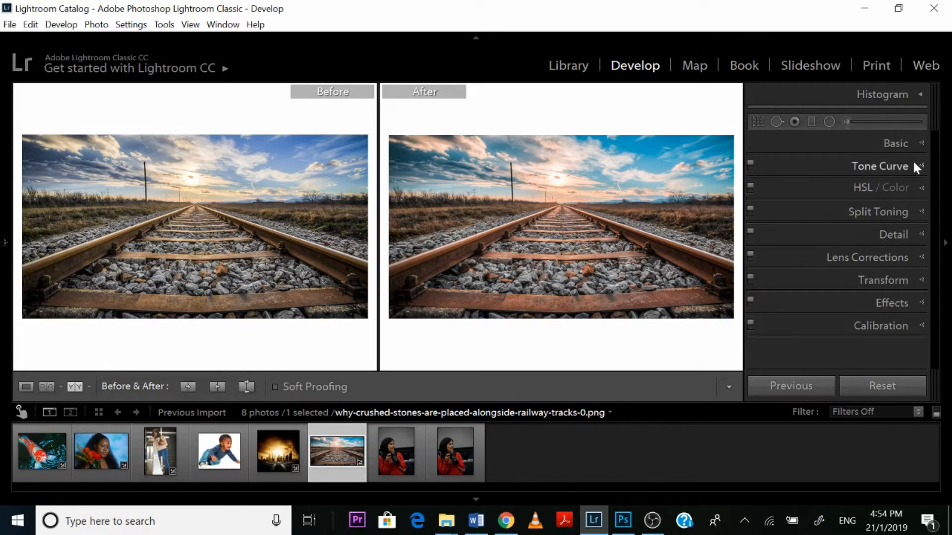
Set the HSL Saturation of both Blue and Red to +100 for the railway tracks photo
click(919, 188)
click(813, 209)
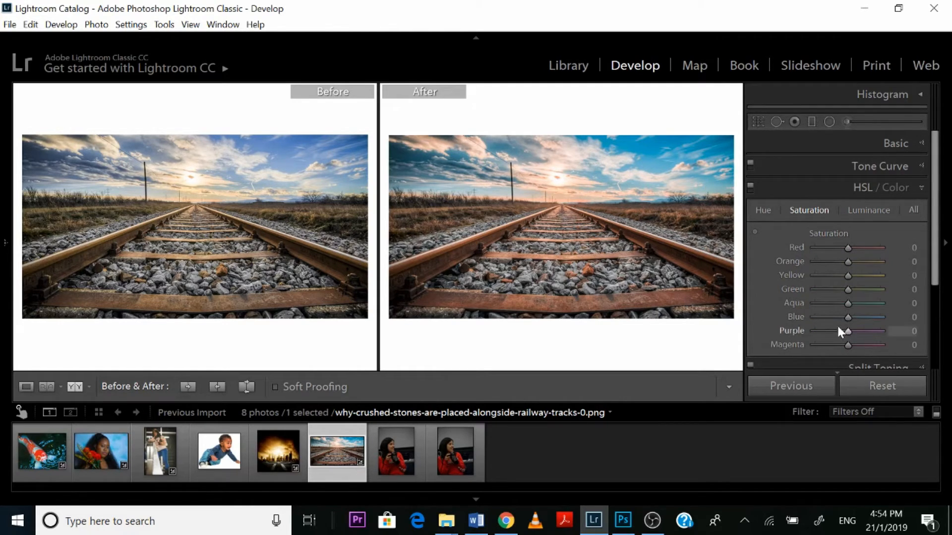
drag(848, 318, 853, 319)
drag(863, 320, 881, 320)
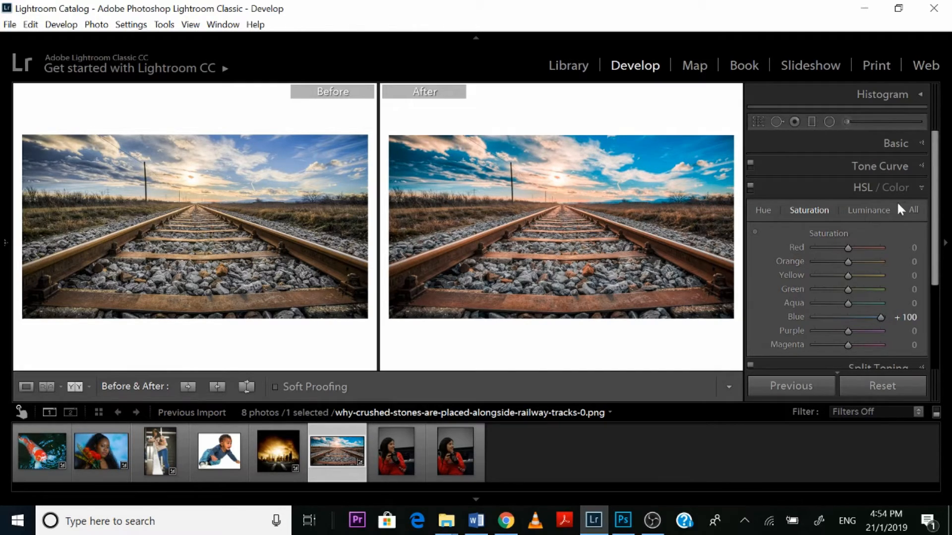
drag(849, 249, 866, 248)
click(920, 186)
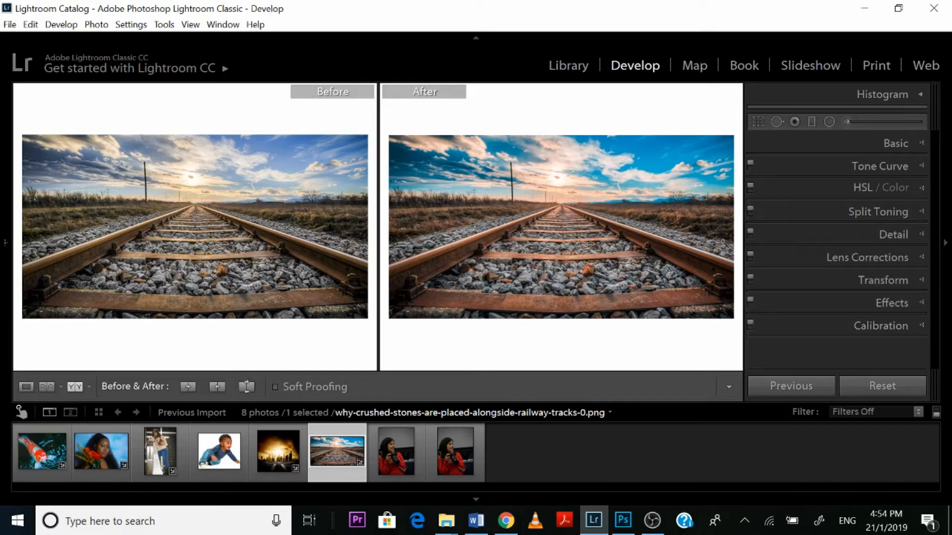
Return the railway tracks photo to the single-image view and raise its Green saturation in HSL
click(24, 387)
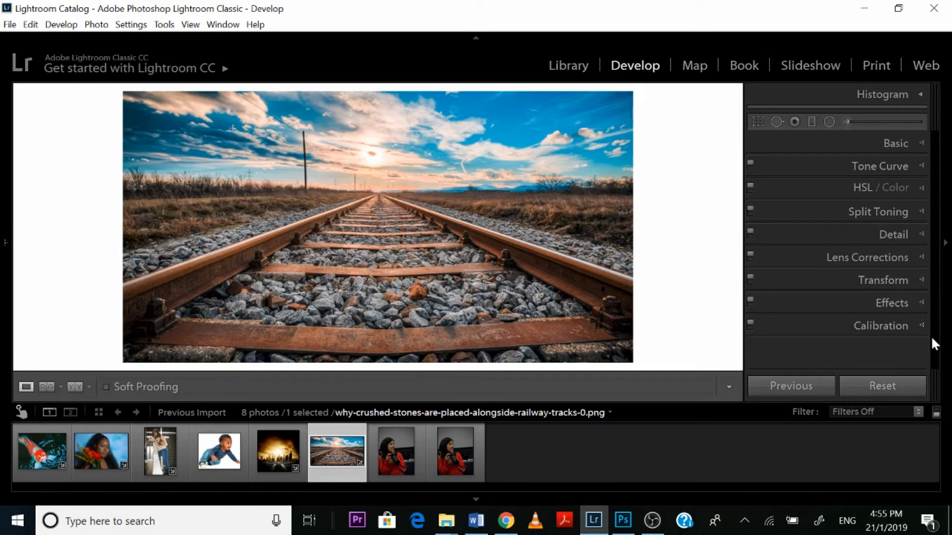
click(920, 189)
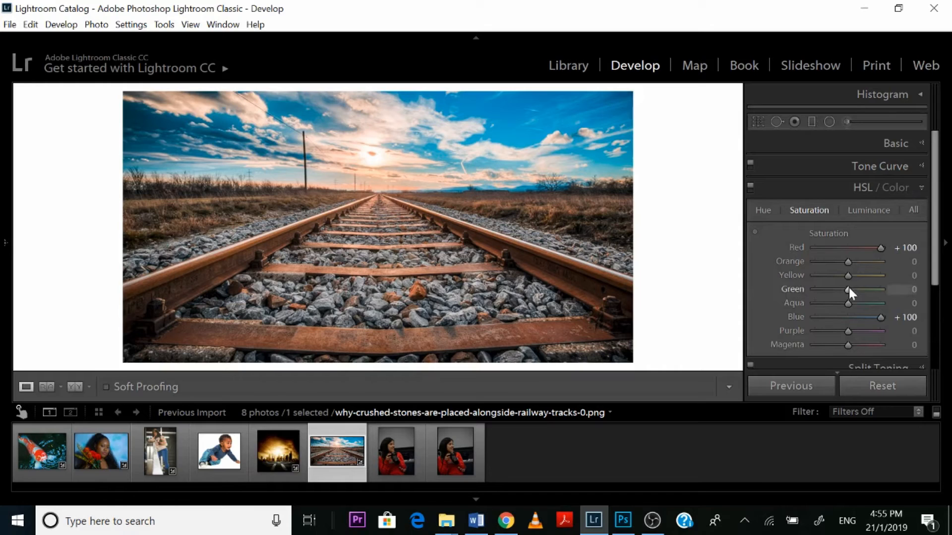
drag(847, 289, 887, 269)
click(914, 187)
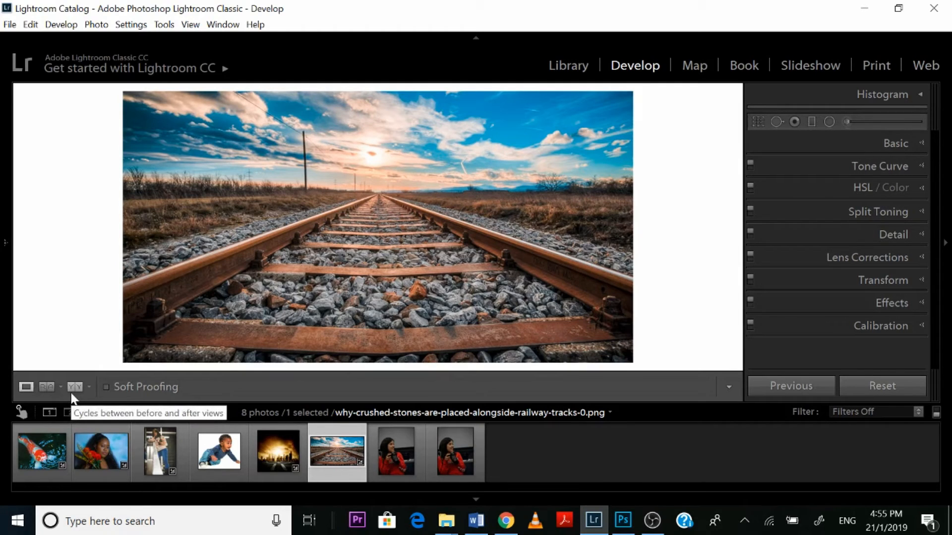
Review the edited photos from the koi fish to the railway tracks in the Before & After view
click(28, 468)
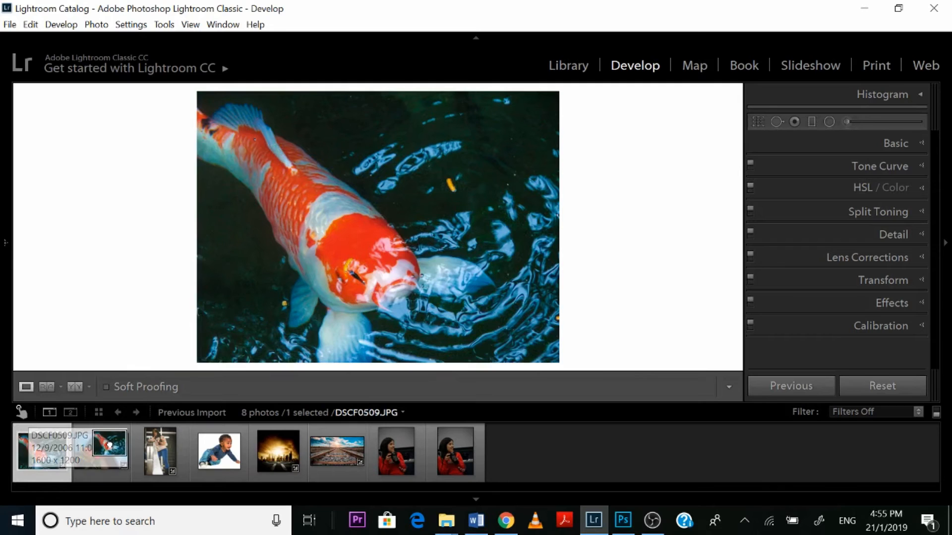
click(102, 455)
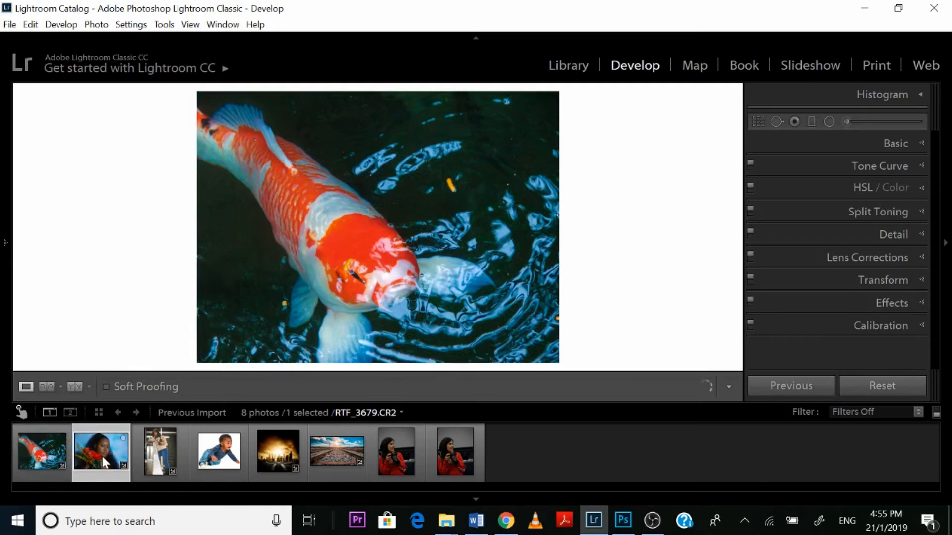
click(37, 459)
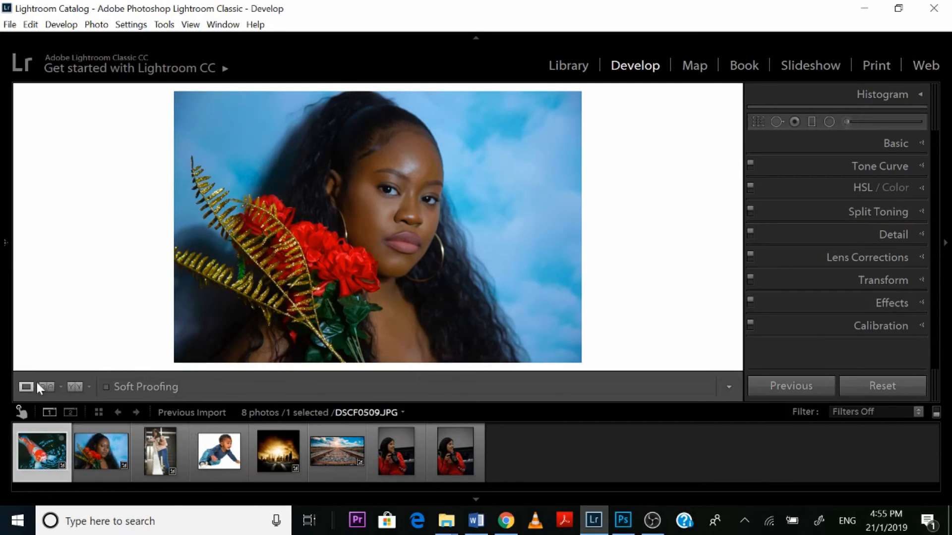
click(66, 384)
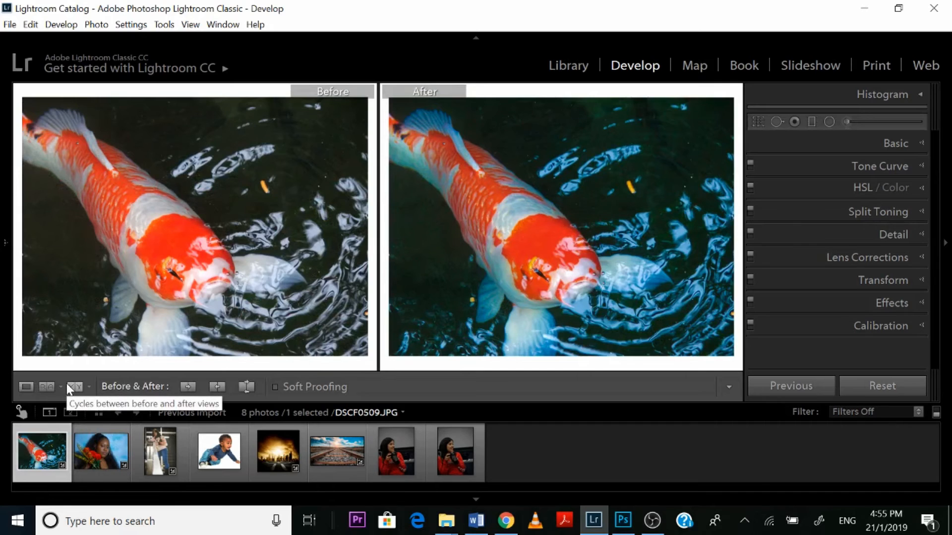
click(90, 437)
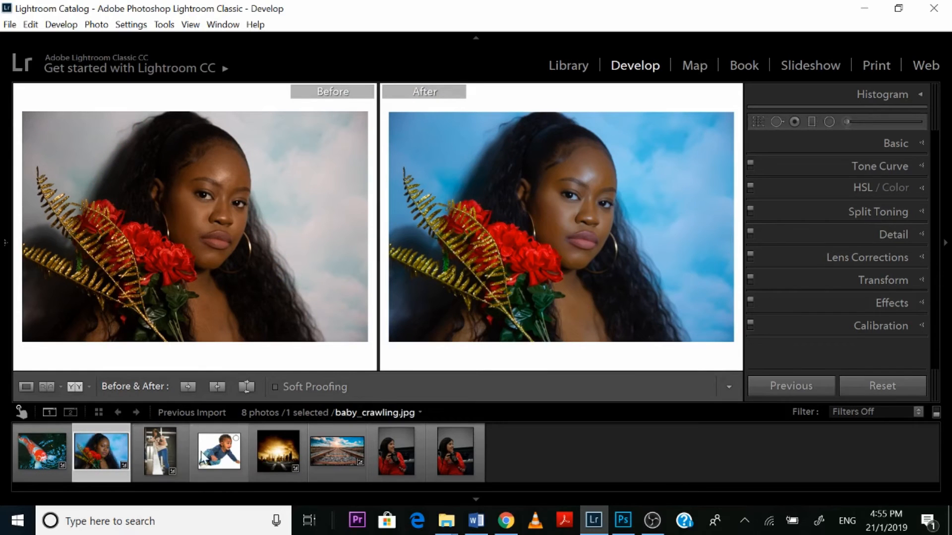
click(159, 449)
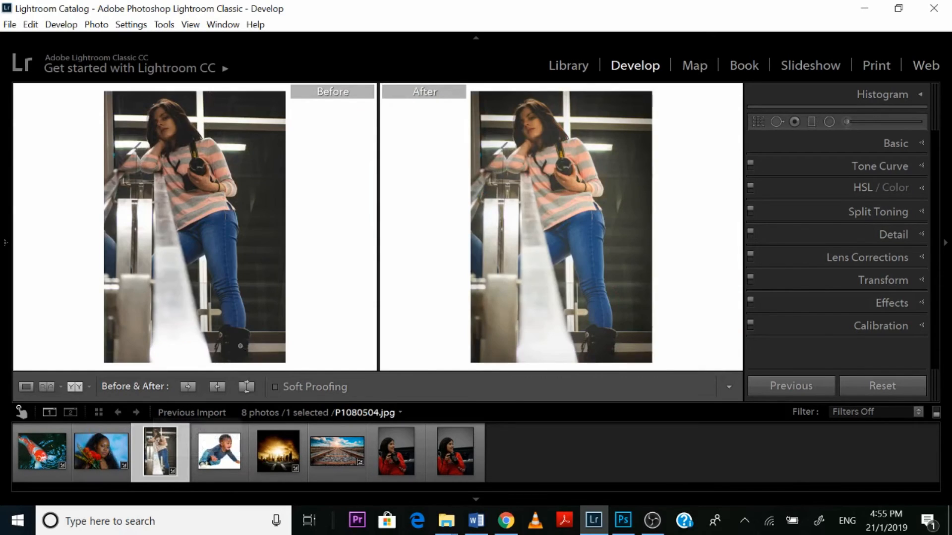
click(271, 446)
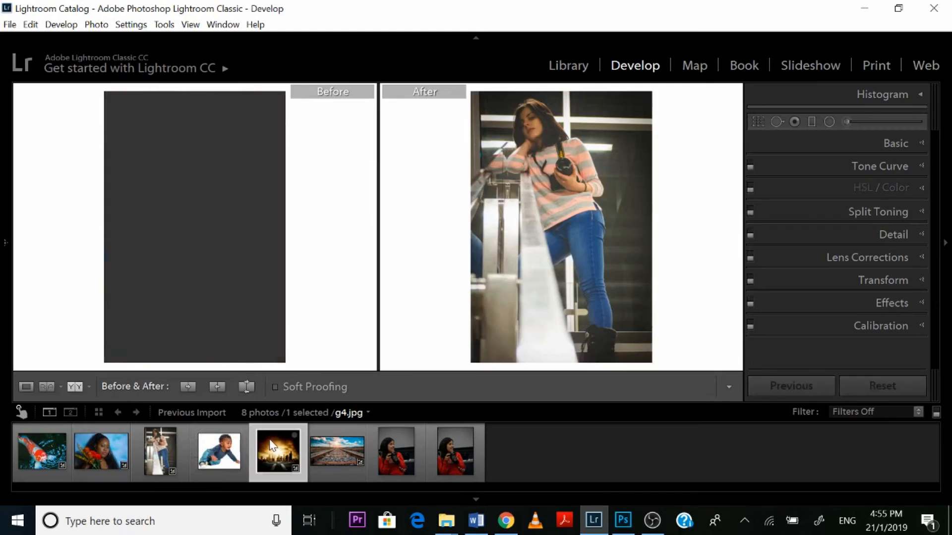
click(337, 445)
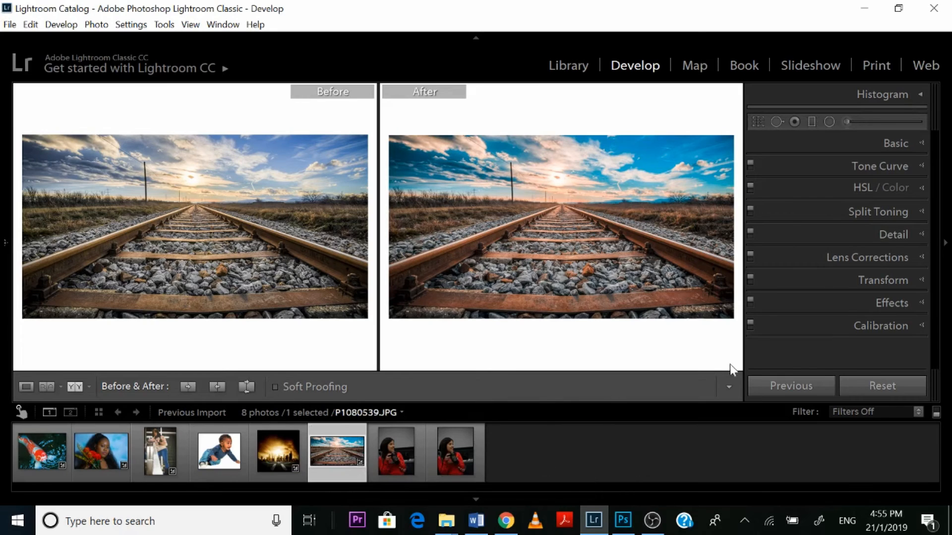
Switch to the Library grid and select all the imported photos
click(569, 65)
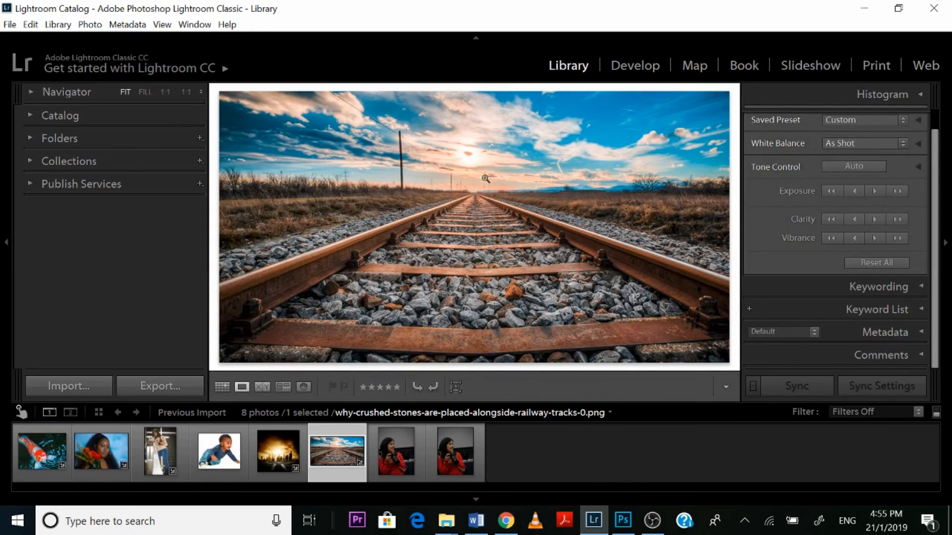
click(221, 385)
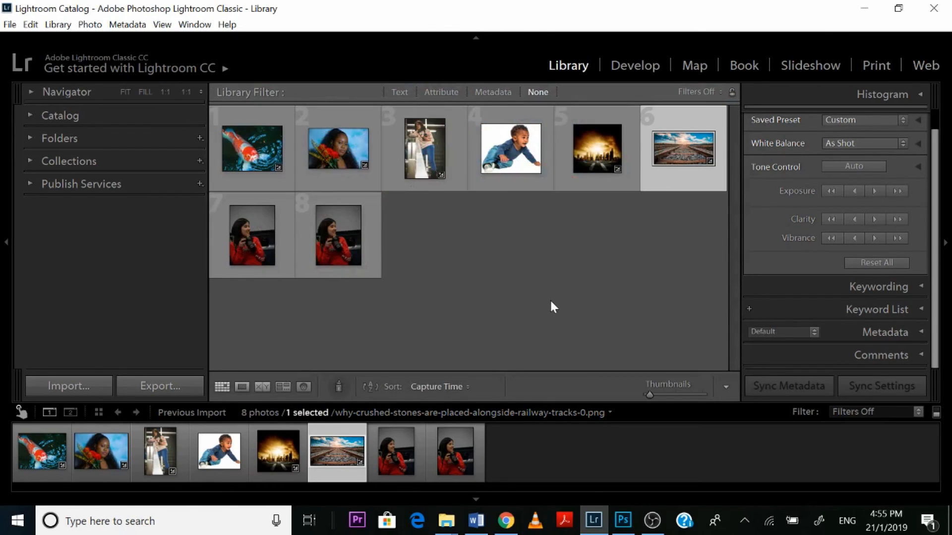
key(ctrl+a)
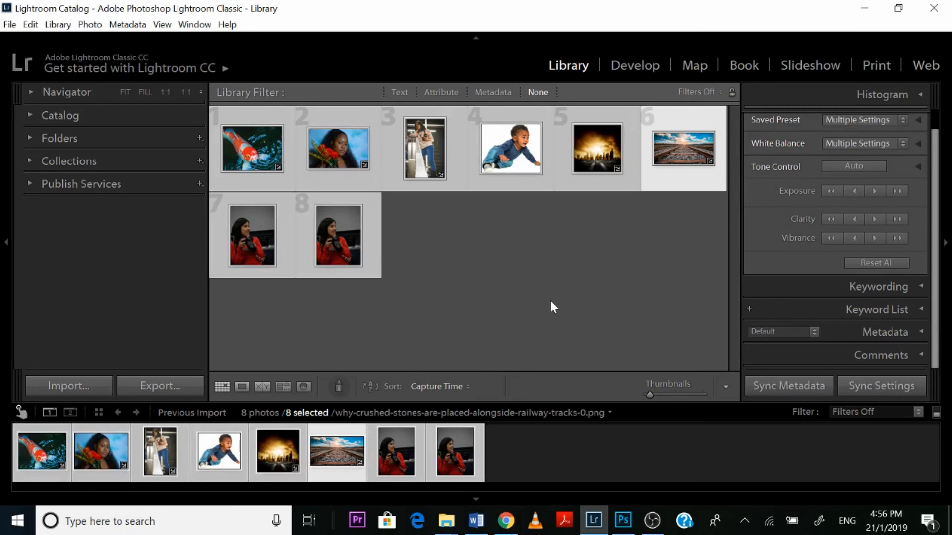
Export the selected photos to the Lightoom Pics folder on the Desktop, giving duplicate files unique names
click(144, 385)
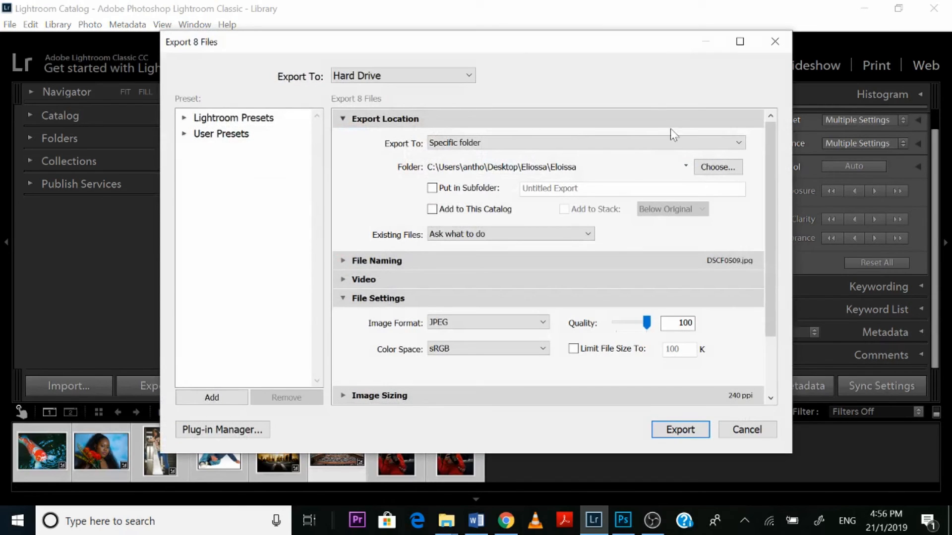
click(725, 170)
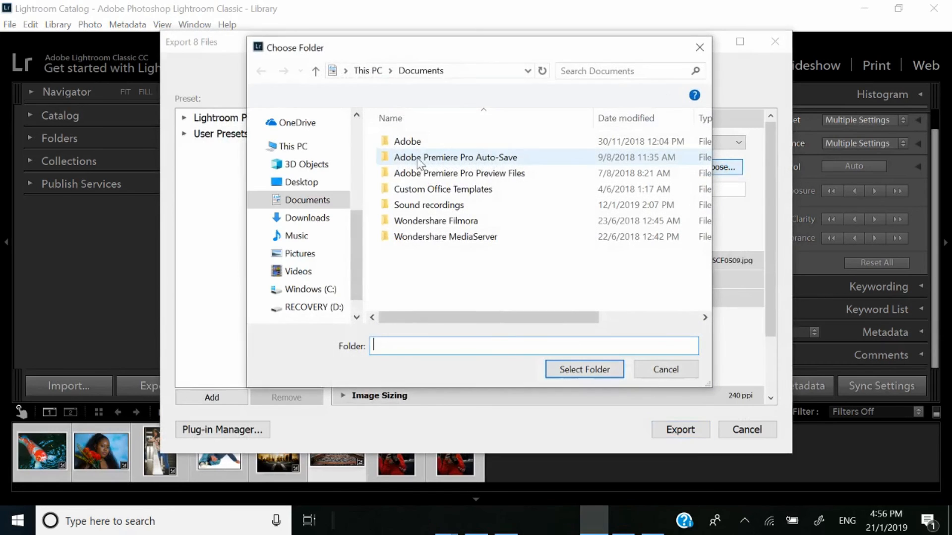
click(317, 183)
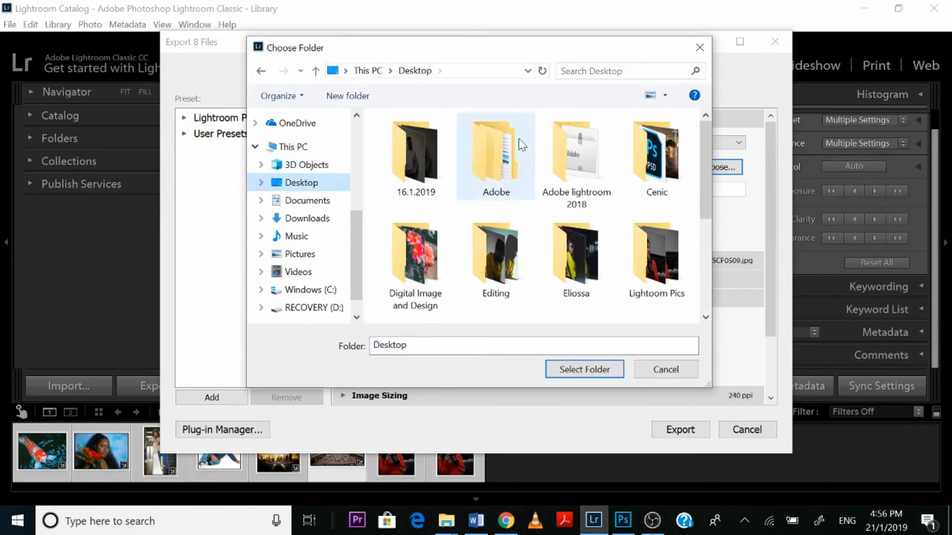
scroll(595, 163, down, 2)
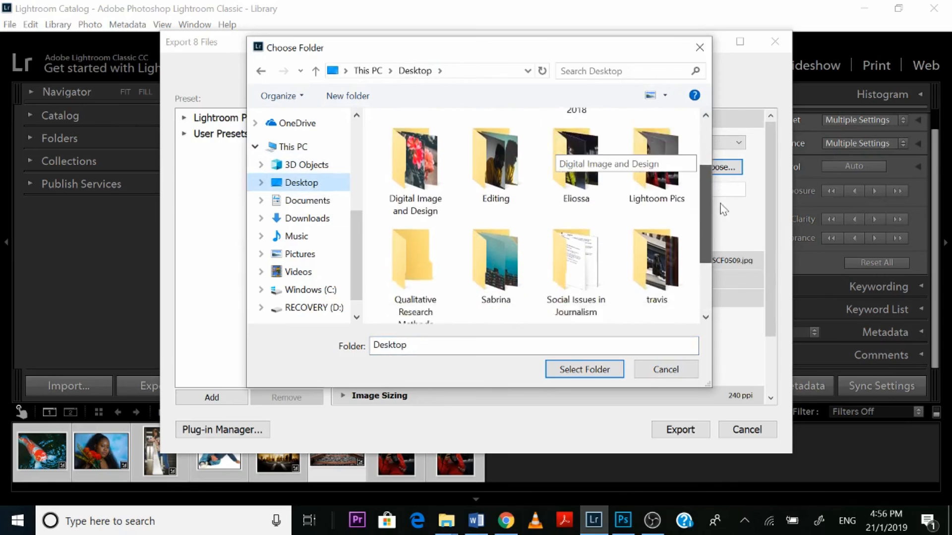
double_click(675, 186)
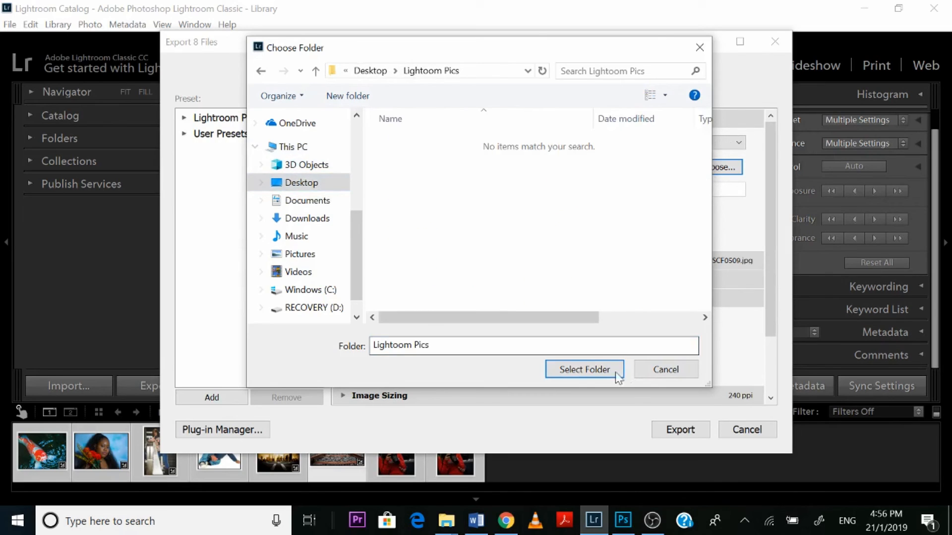
click(575, 373)
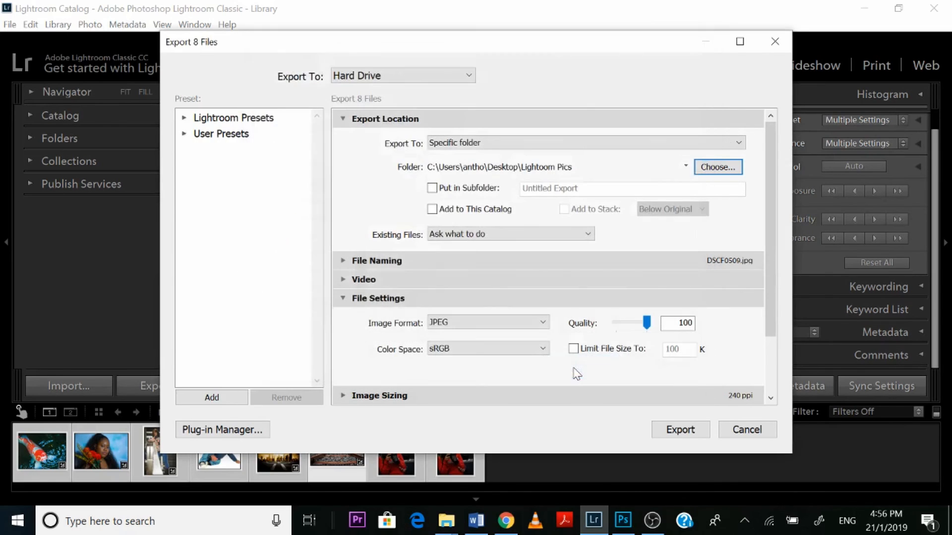
click(691, 429)
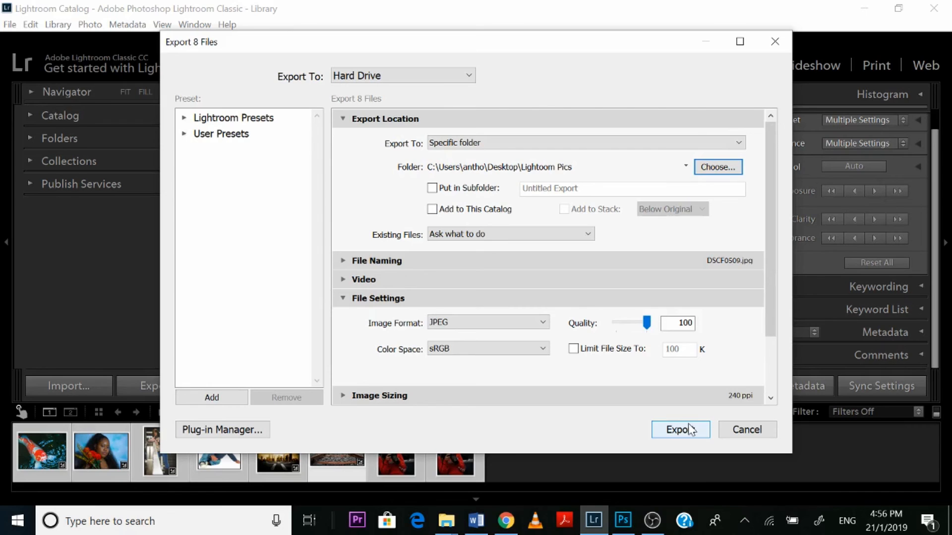
click(638, 370)
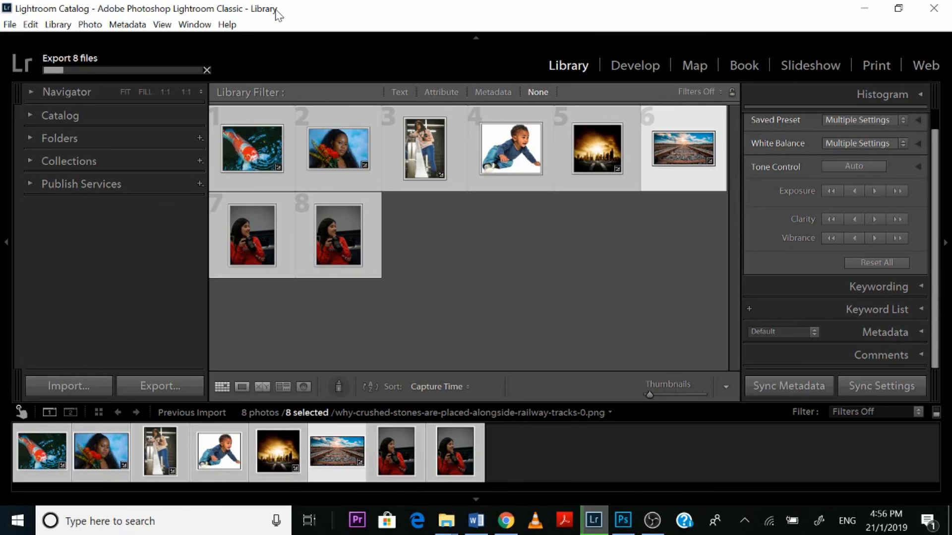
Open the Lightoom Pics folder from the Windows desktop, maximize its window and show the files as large thumbnails
key(super+d)
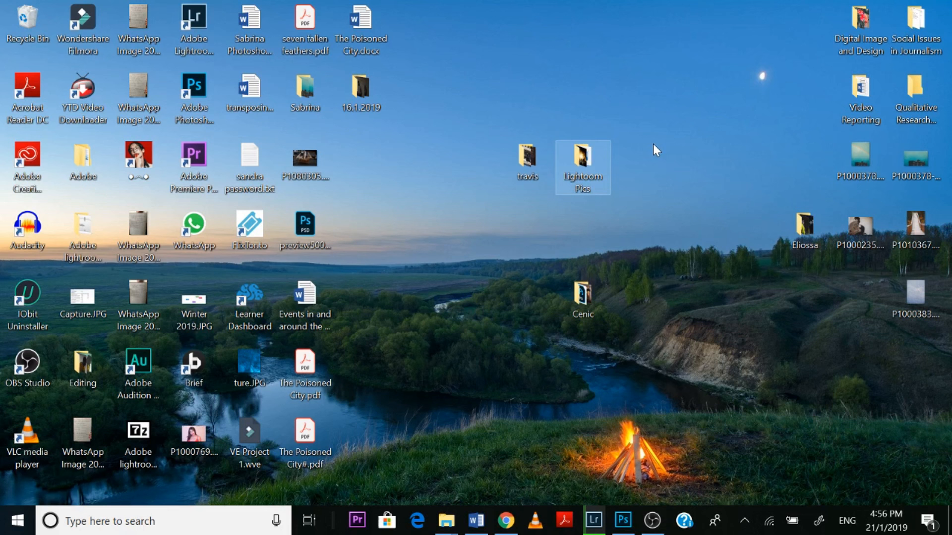
double_click(592, 157)
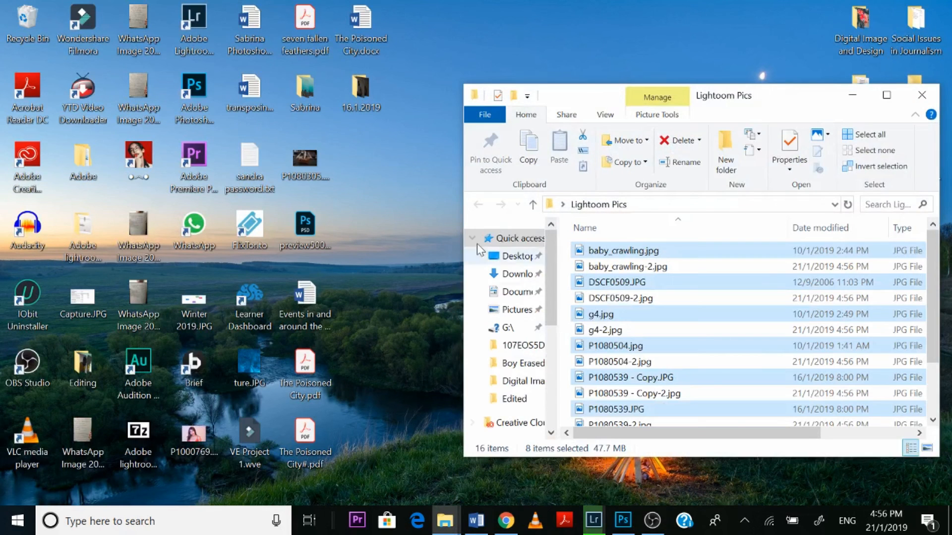
click(886, 94)
click(805, 222)
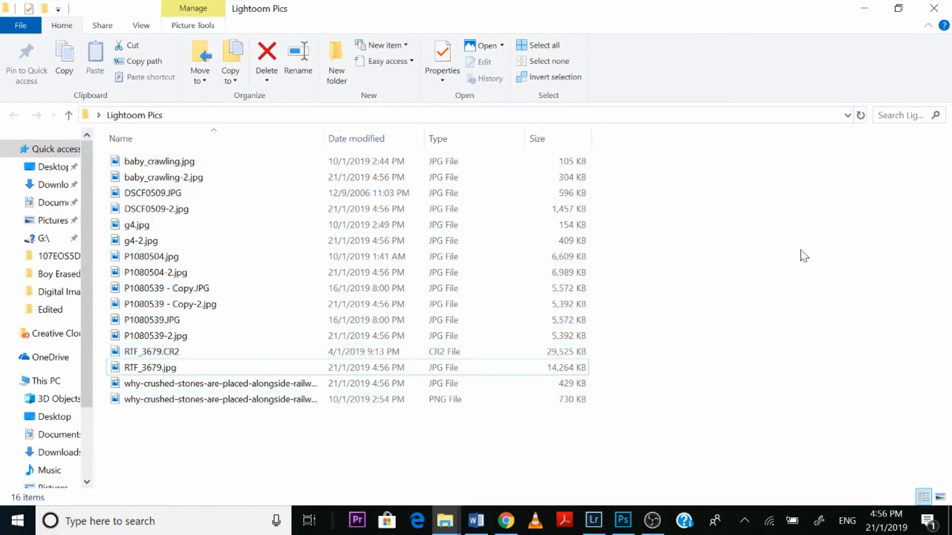
click(940, 497)
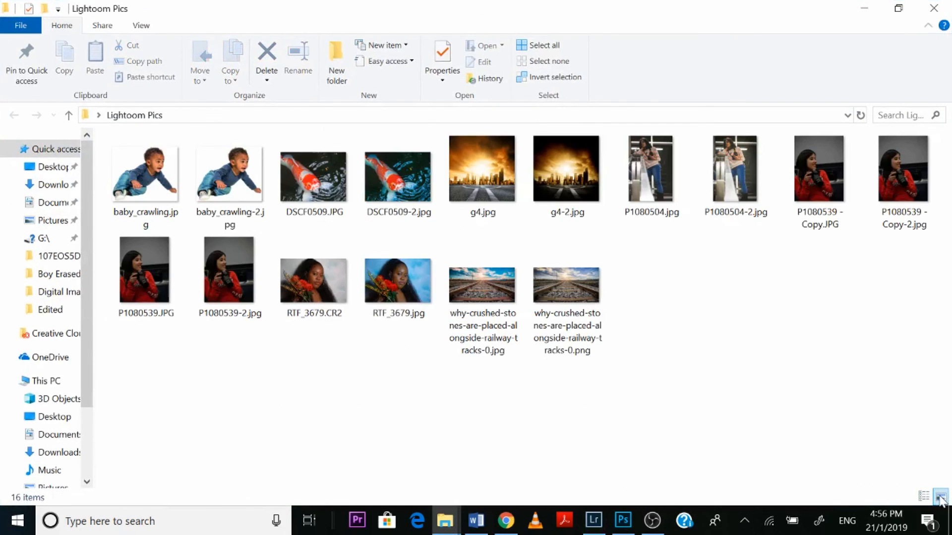